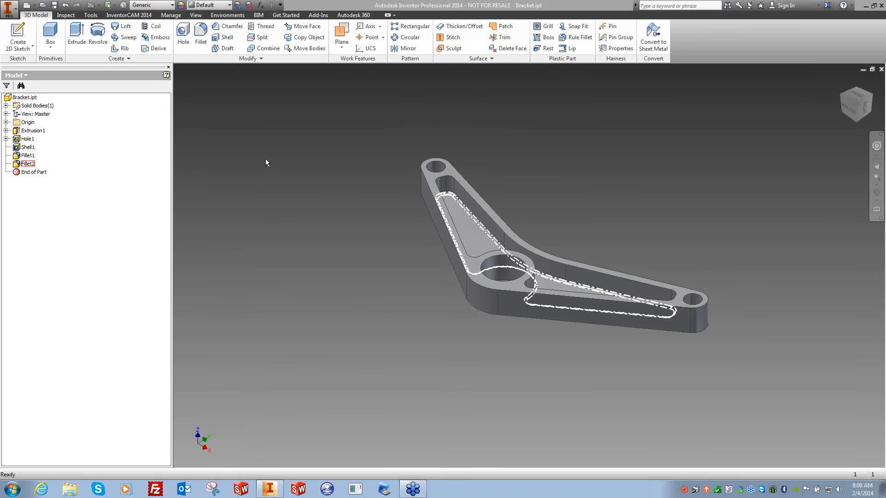
# Step: Start a new InventorCAM milling part from the open bracket model and check its assembly and part mode choices
pyautogui.click(128, 15)
pyautogui.click(36, 51)
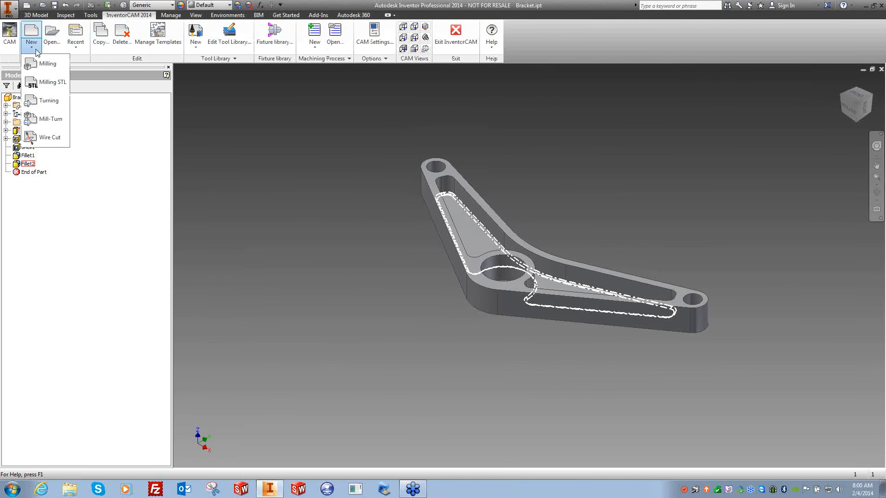
pyautogui.click(49, 65)
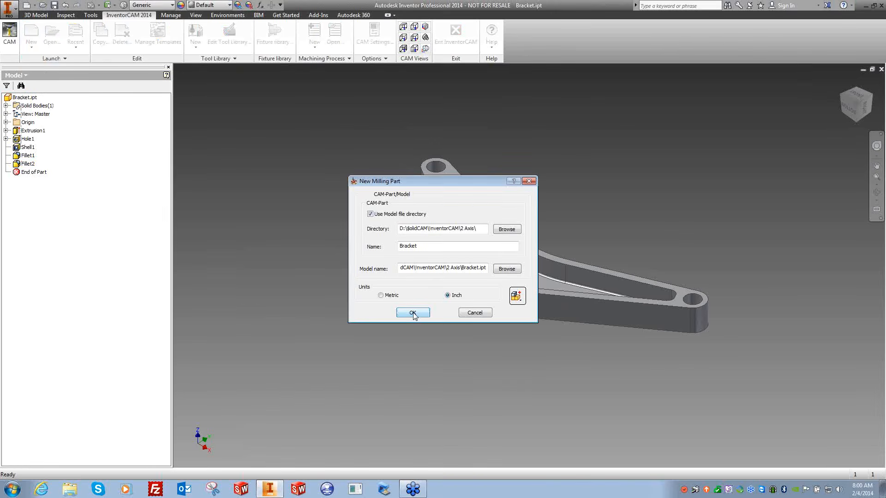
pyautogui.moveTo(424, 180); pyautogui.dragTo(257, 76)
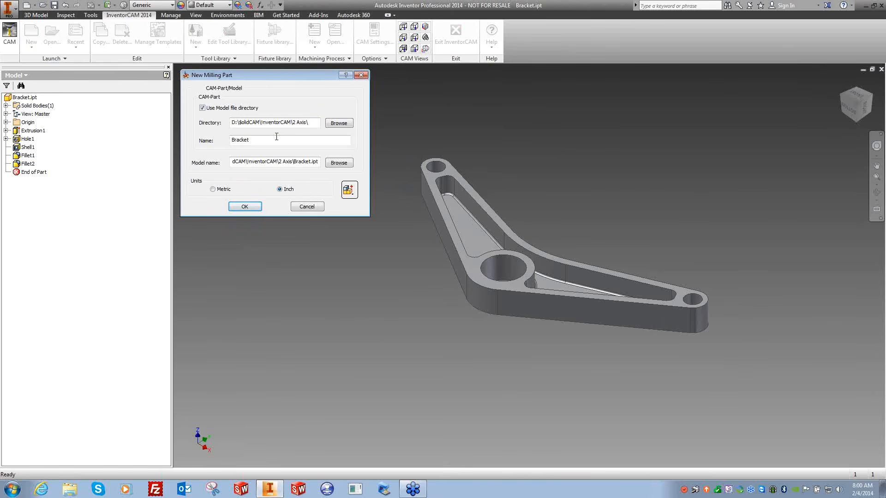
pyautogui.click(354, 194)
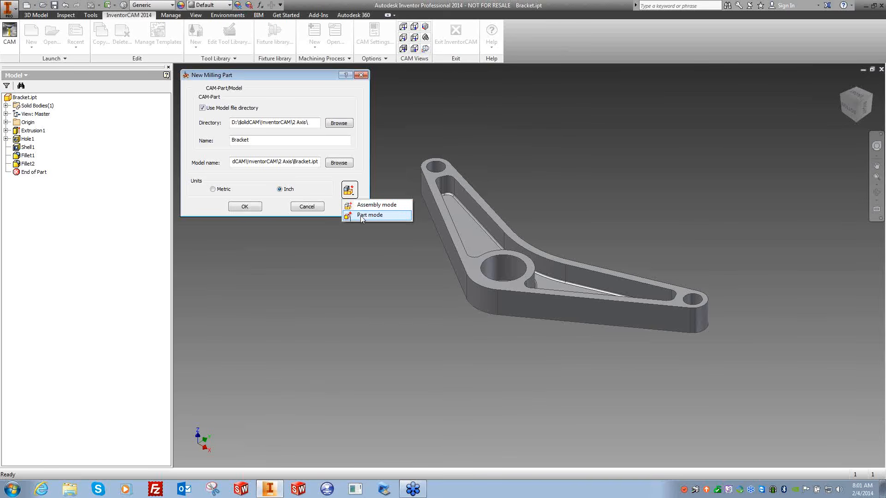
pyautogui.click(369, 215)
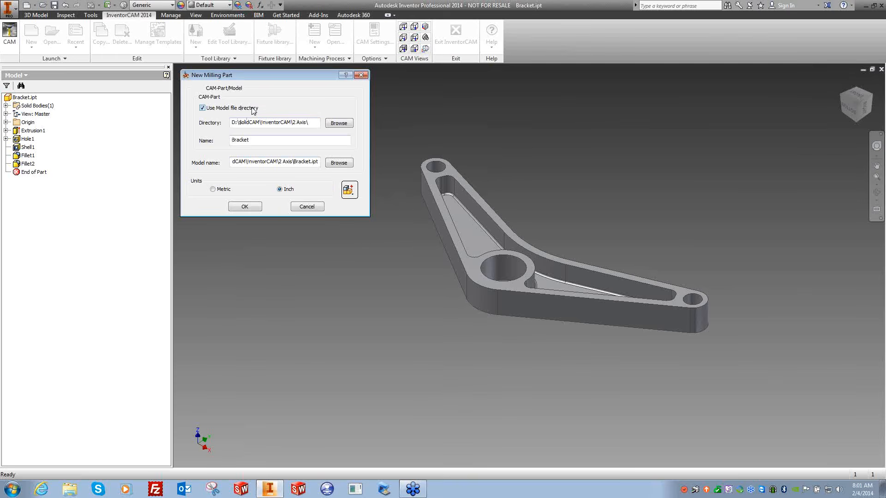
# Step: Turn off Use Model file directory to inspect the default CAM part directory, and turn the option back on
pyautogui.click(372, 35)
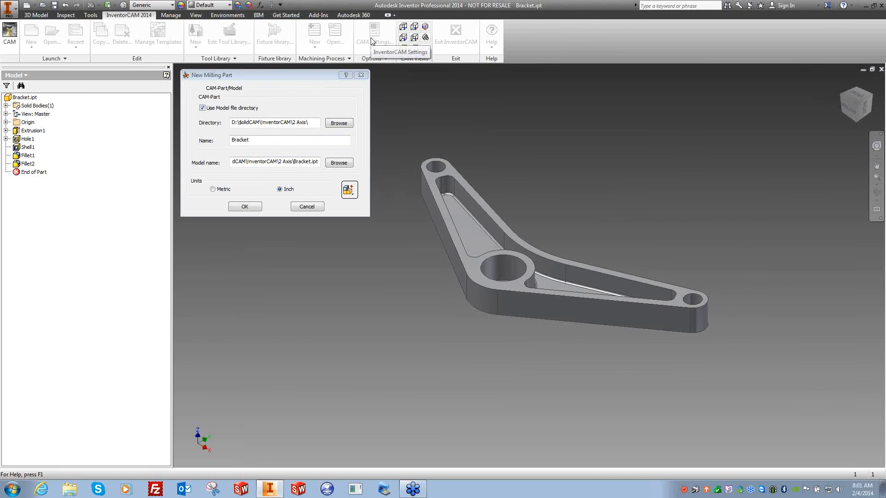
pyautogui.moveTo(318, 122); pyautogui.dragTo(223, 126)
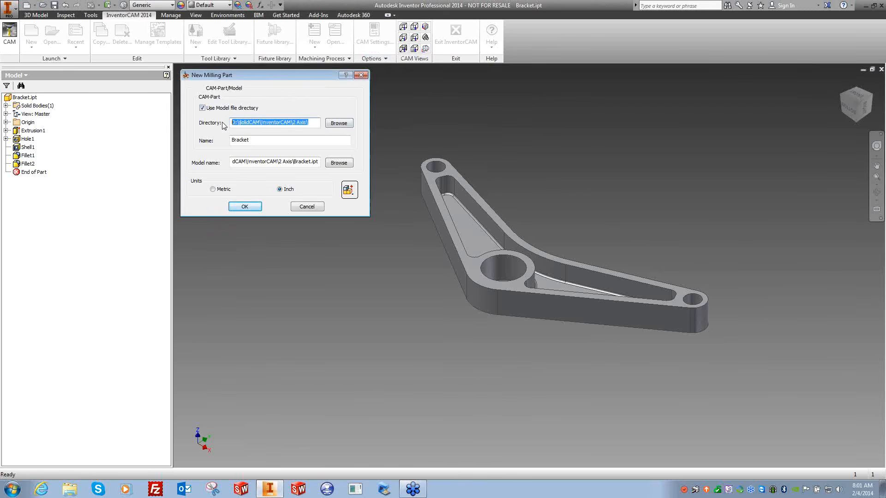
pyautogui.click(203, 108)
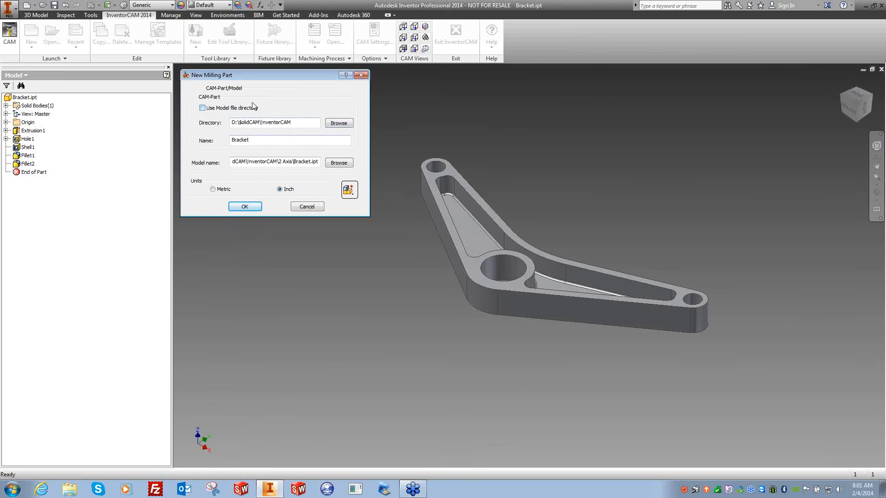
pyautogui.moveTo(297, 122); pyautogui.dragTo(230, 123)
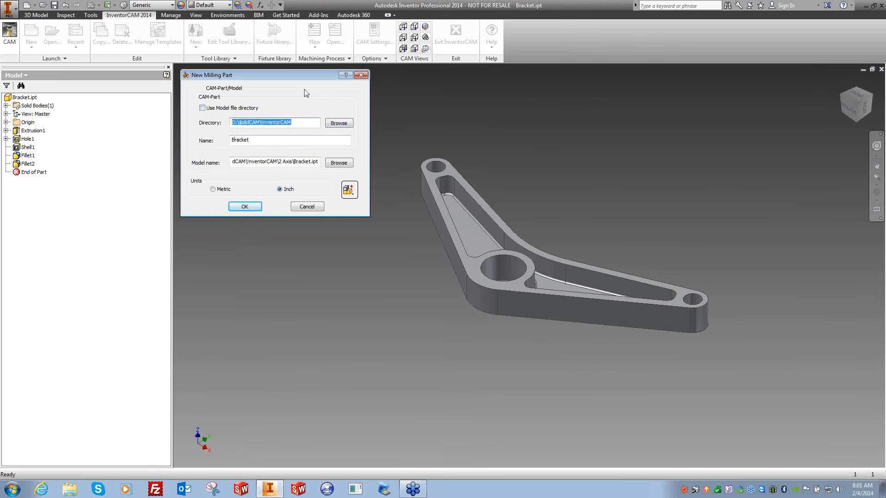
pyautogui.click(202, 108)
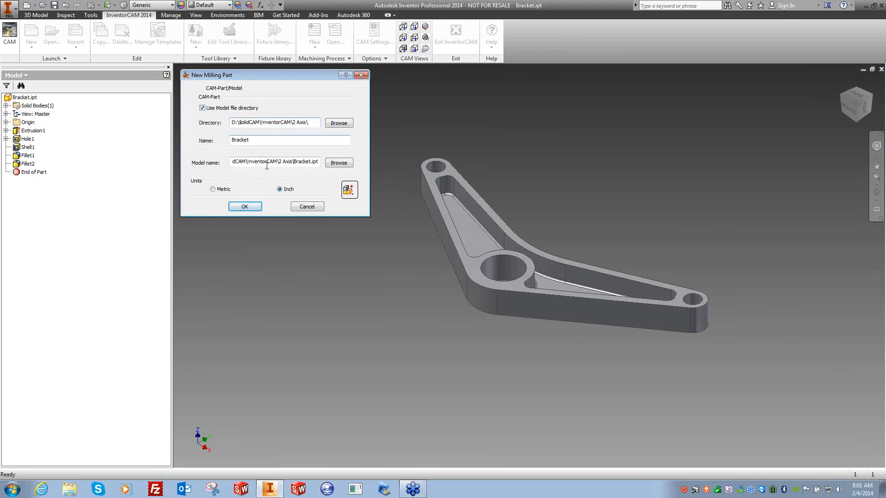
# Step: Create the CAM part named Bracket from Bracket.ipt in the model's directory, using inch units
pyautogui.moveTo(319, 162); pyautogui.dragTo(279, 162)
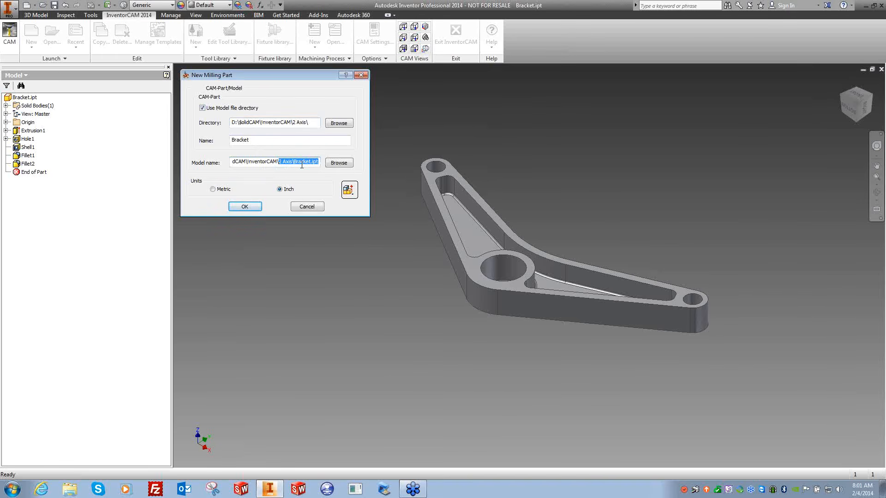
pyautogui.moveTo(319, 161); pyautogui.dragTo(229, 140)
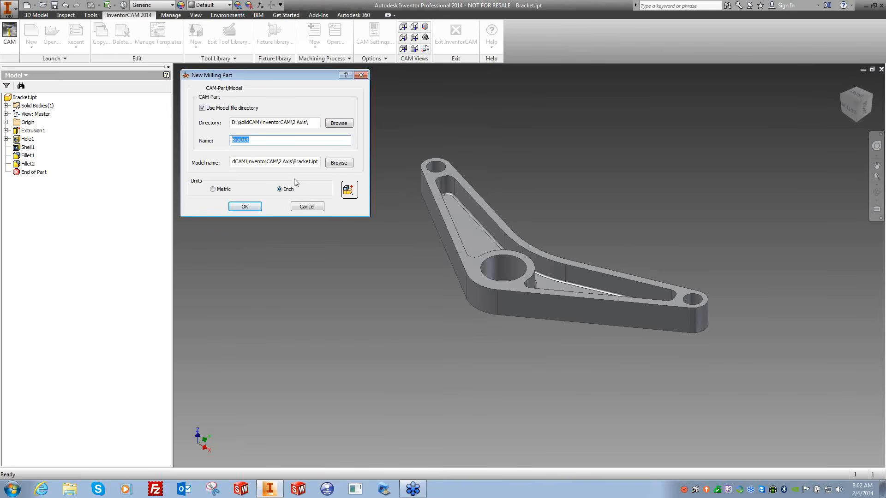
pyautogui.click(244, 207)
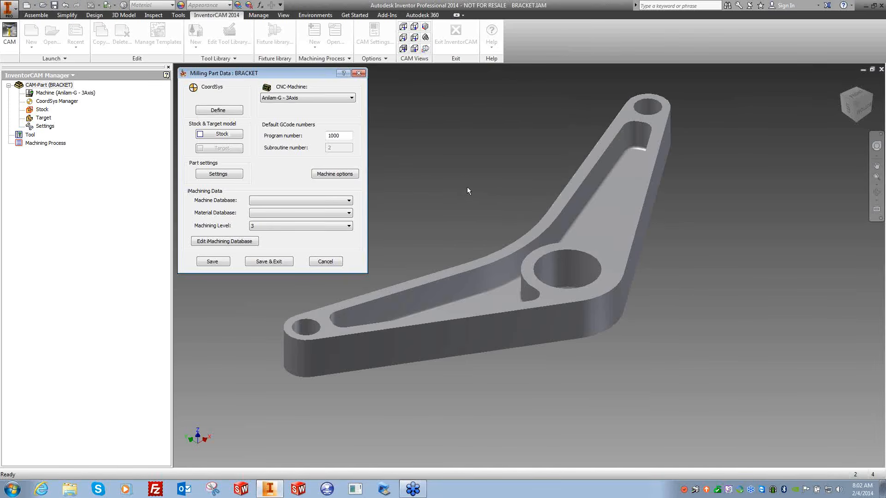
# Step: Set the CNC machine to Haas VF3 SS - 3Axis and open the coordinate system definition
pyautogui.click(317, 100)
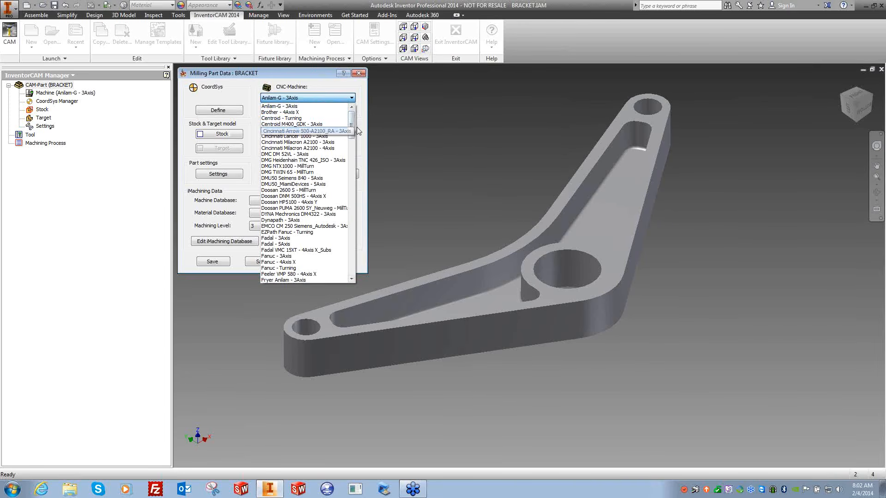
pyautogui.moveTo(354, 121); pyautogui.dragTo(356, 146)
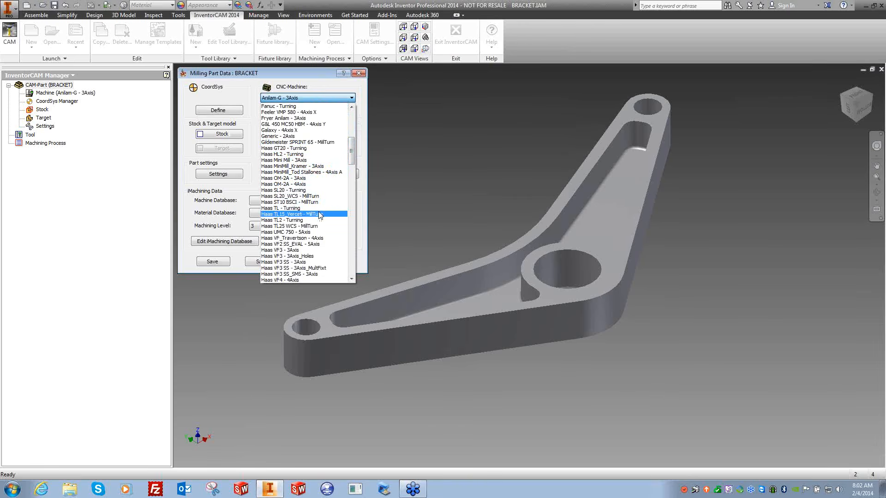
pyautogui.click(295, 262)
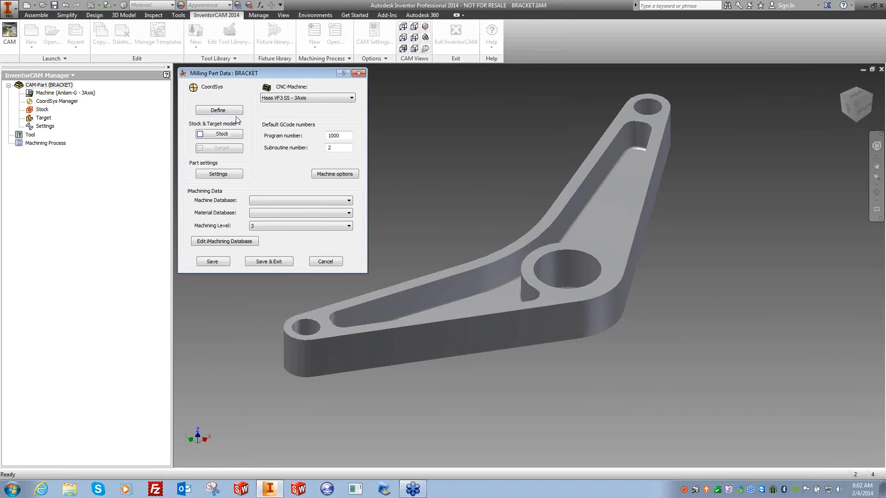
pyautogui.click(217, 110)
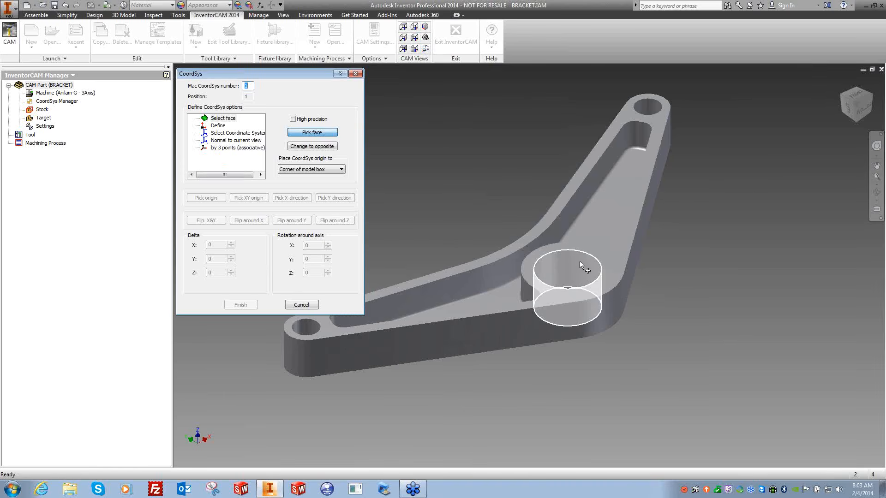
# Step: Try defining the coordinate system normal to a rotated view of the bracket by capturing the current view
pyautogui.moveTo(579, 262)
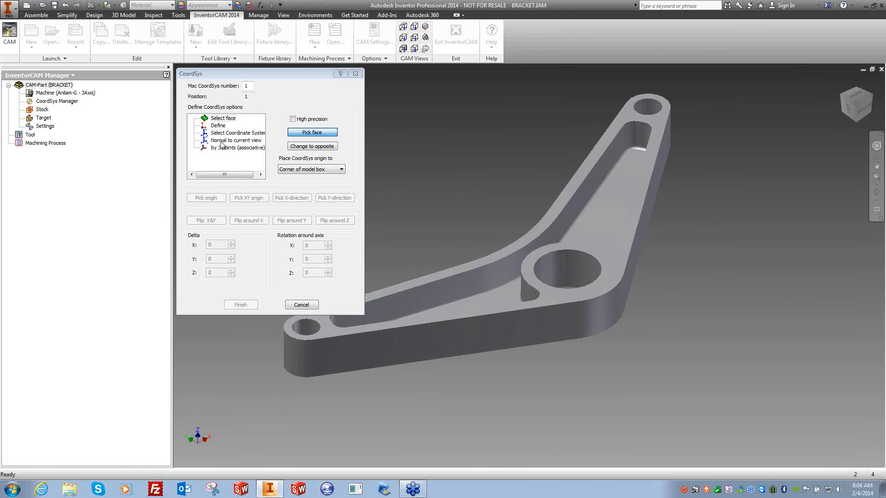
pyautogui.keyDown('shift'); pyautogui.moveTo(472, 152); pyautogui.dragTo(469, 155, button='middle'); pyautogui.keyUp('shift')
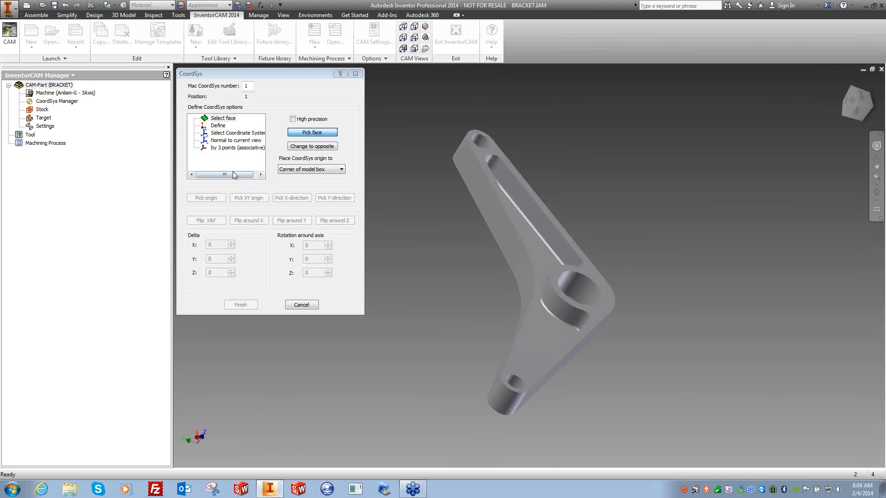
pyautogui.click(226, 140)
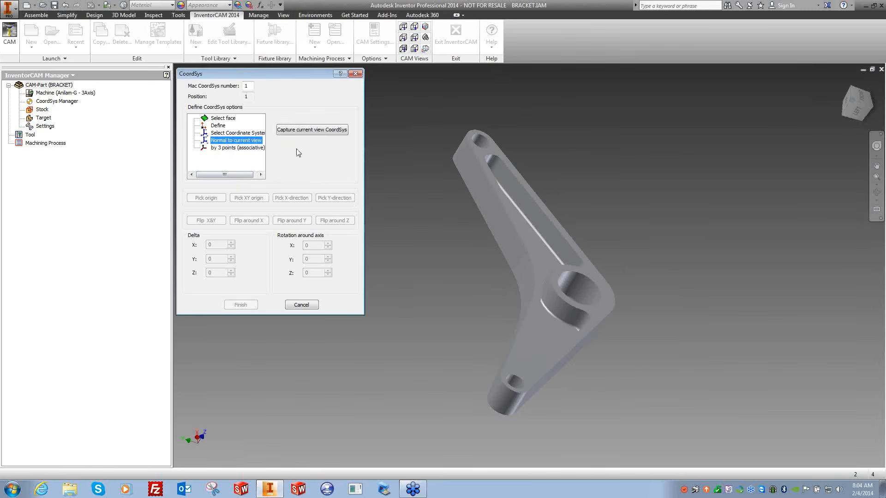
pyautogui.click(316, 131)
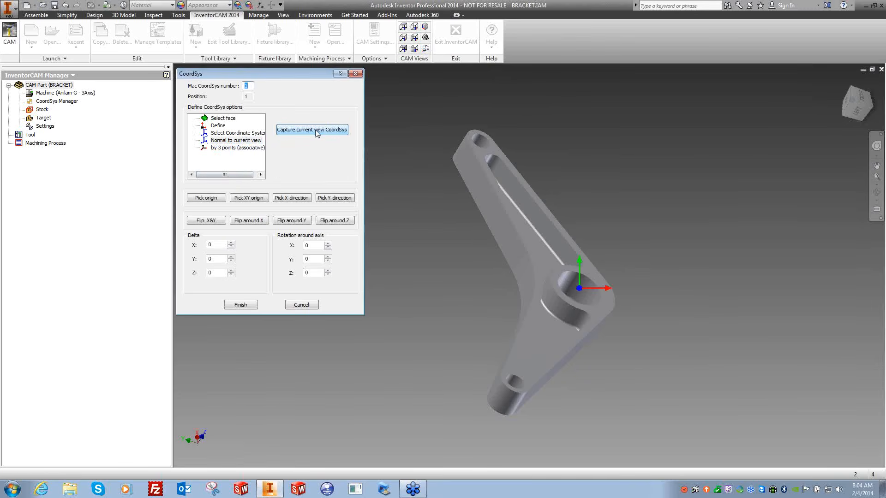
pyautogui.click(658, 262)
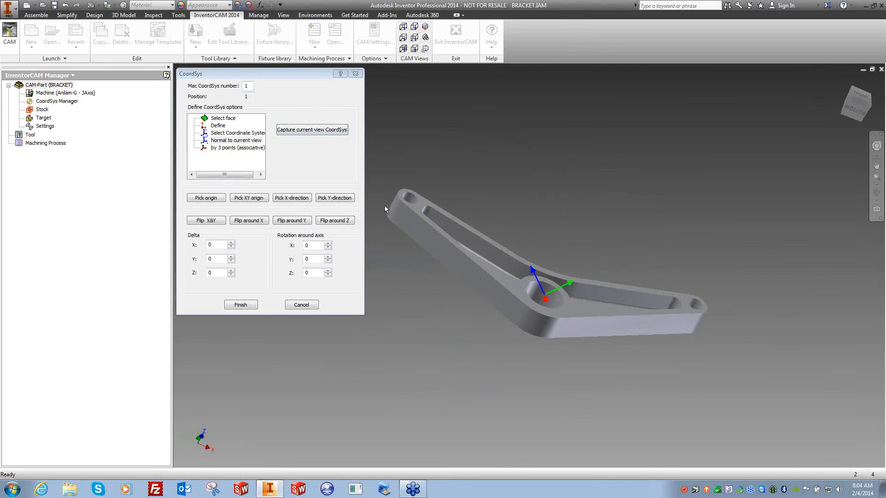
# Step: Try defining the coordinate system from the existing planes, including the DesignModel:1 YZ and XZ planes
pyautogui.click(226, 133)
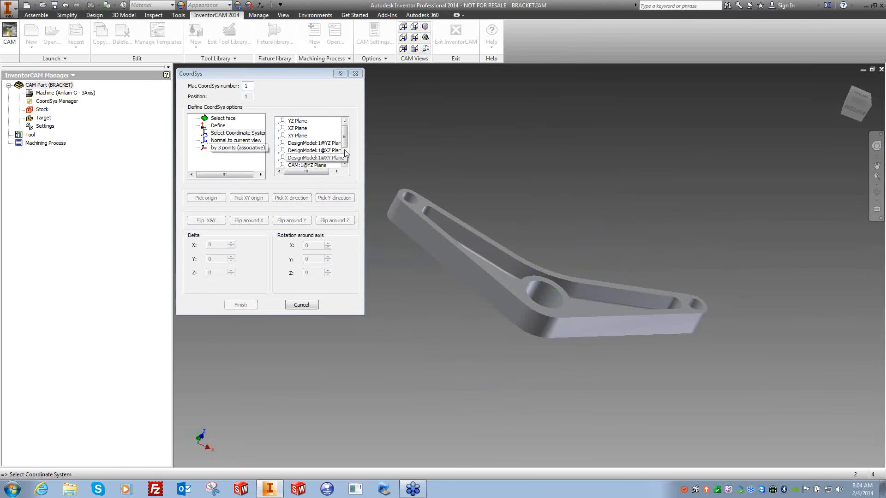
pyautogui.scroll(-3, 344, 152)
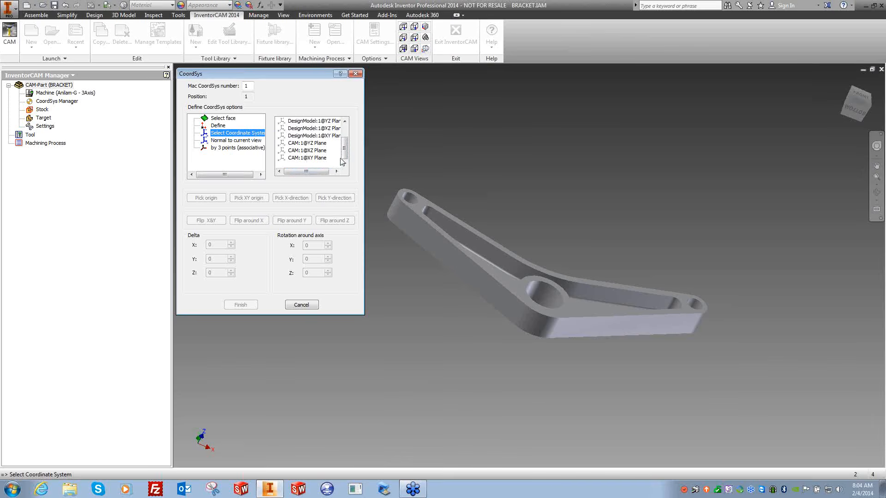
pyautogui.scroll(3, 341, 161)
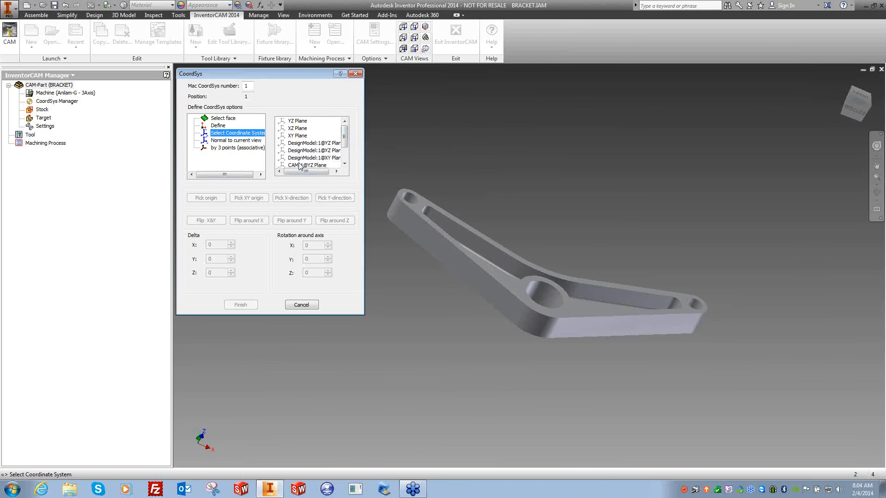
pyautogui.click(302, 144)
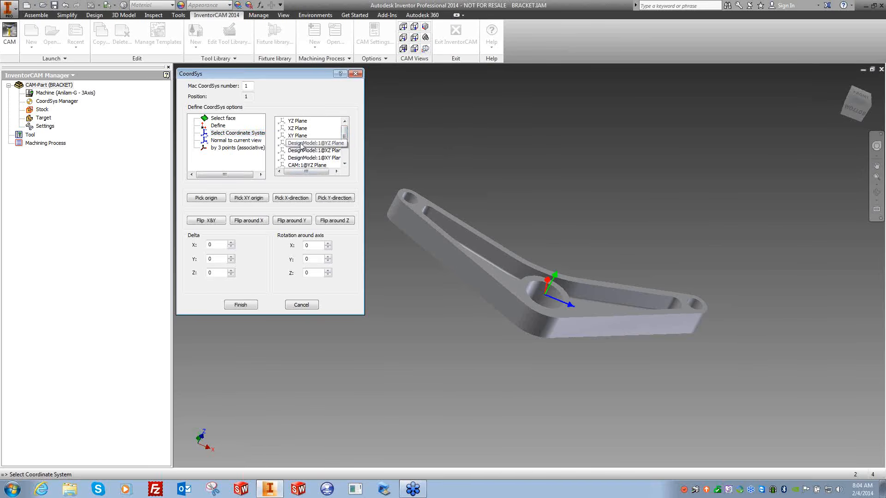
pyautogui.click(301, 151)
pyautogui.click(300, 165)
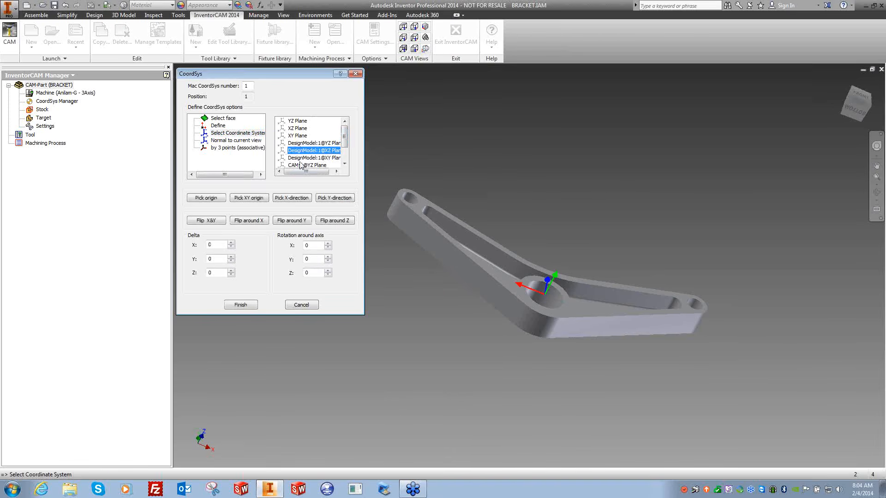
# Step: Try defining the coordinate system by points, with the origin and X-direction along the pocket's upper edge and the Y-direction near the end hole
pyautogui.click(222, 128)
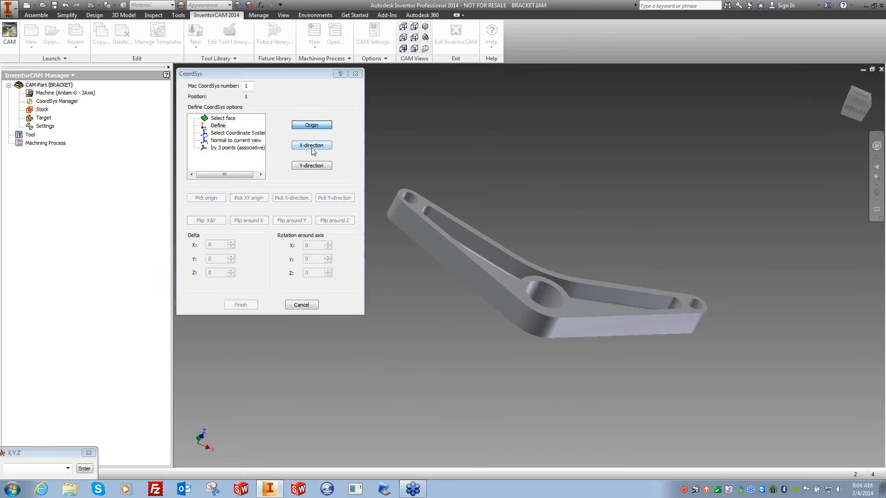
pyautogui.keyDown('shift'); pyautogui.moveTo(435, 214); pyautogui.dragTo(432, 211, button='middle'); pyautogui.keyUp('shift')
pyautogui.click(431, 212)
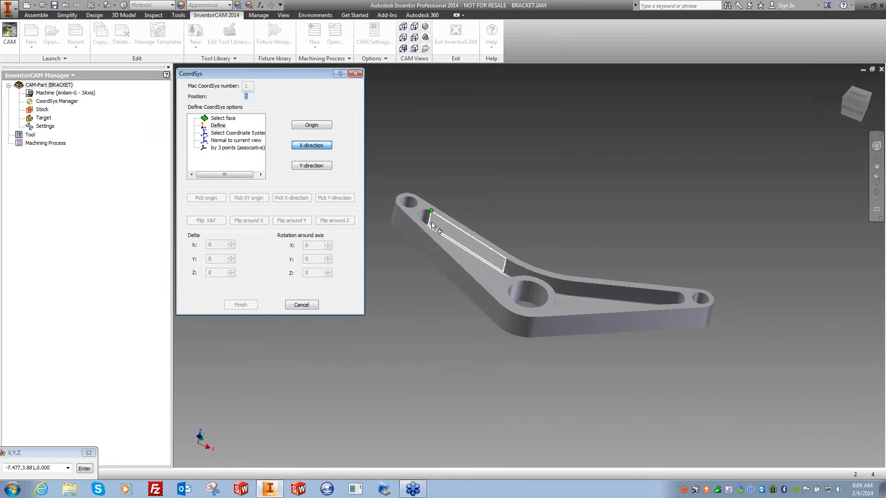
pyautogui.click(450, 223)
pyautogui.keyDown('shift'); pyautogui.moveTo(450, 223); pyautogui.dragTo(440, 233, button='middle'); pyautogui.keyUp('shift')
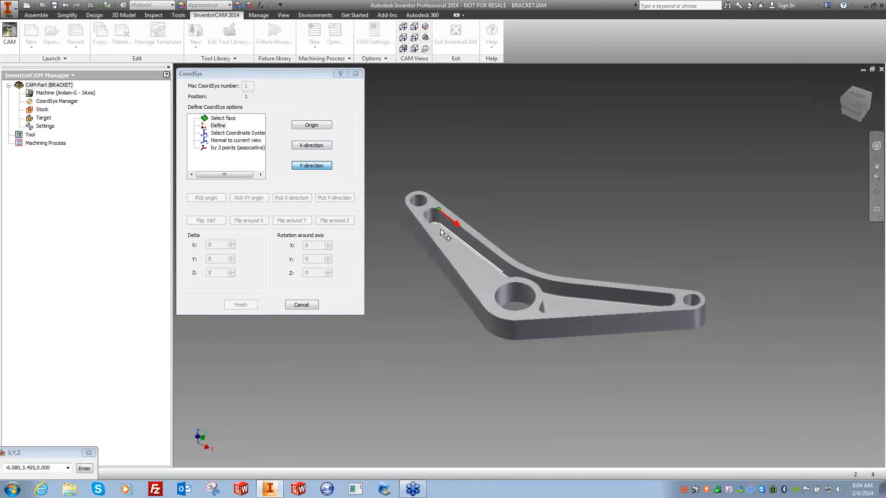
pyautogui.click(324, 167)
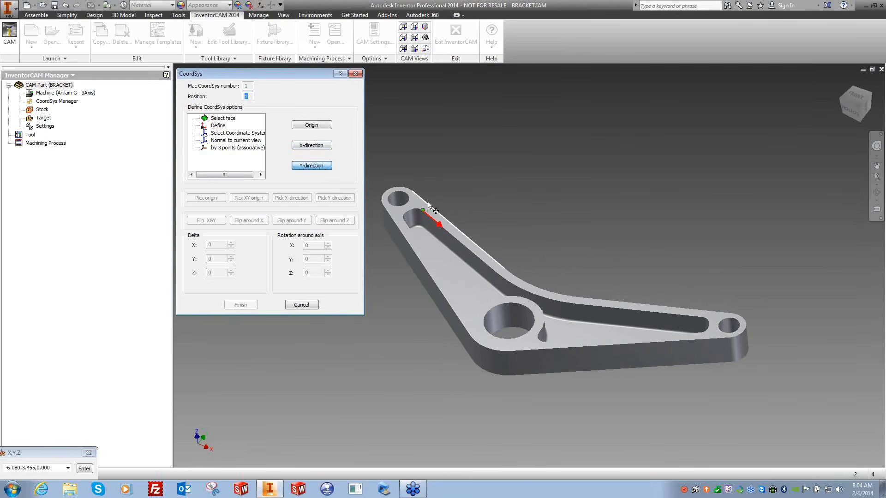
pyautogui.click(414, 193)
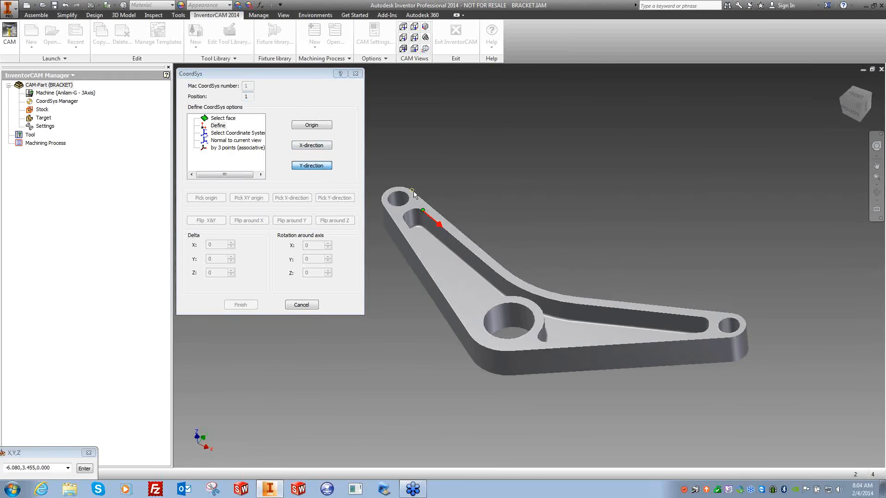
pyautogui.keyDown('shift'); pyautogui.moveTo(490, 145); pyautogui.dragTo(612, 159, button='middle'); pyautogui.keyUp('shift')
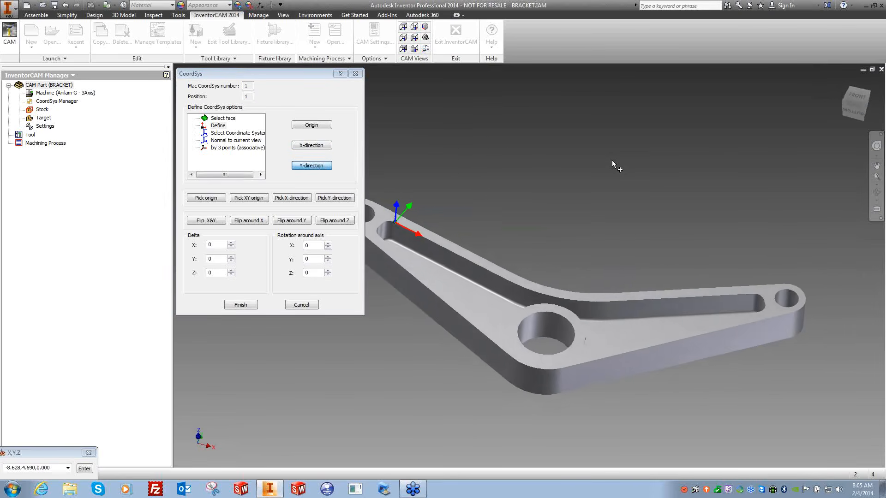
# Step: Define the coordinate system by face, trying a pocket side wall before picking the bracket's top face
pyautogui.click(229, 120)
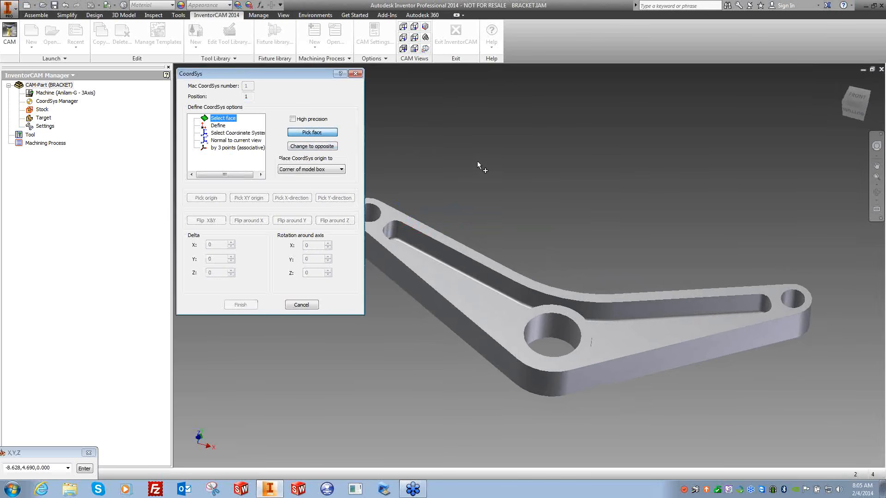
pyautogui.click(461, 261)
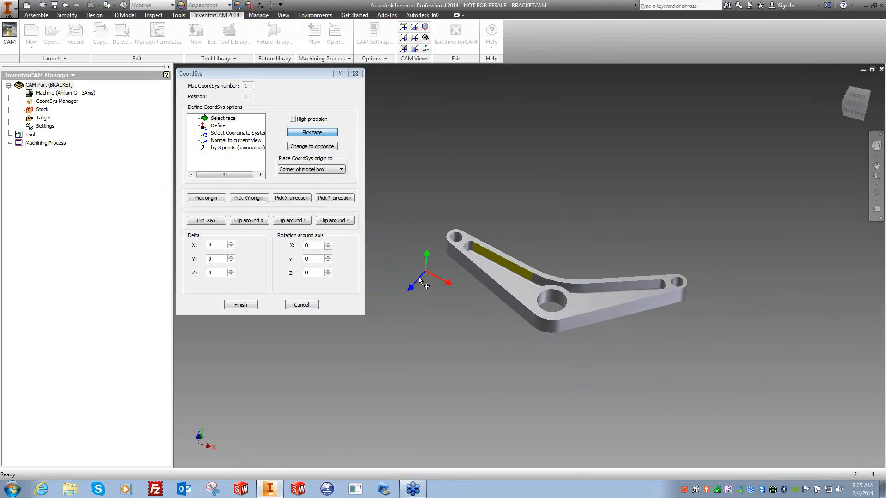
pyautogui.click(460, 248)
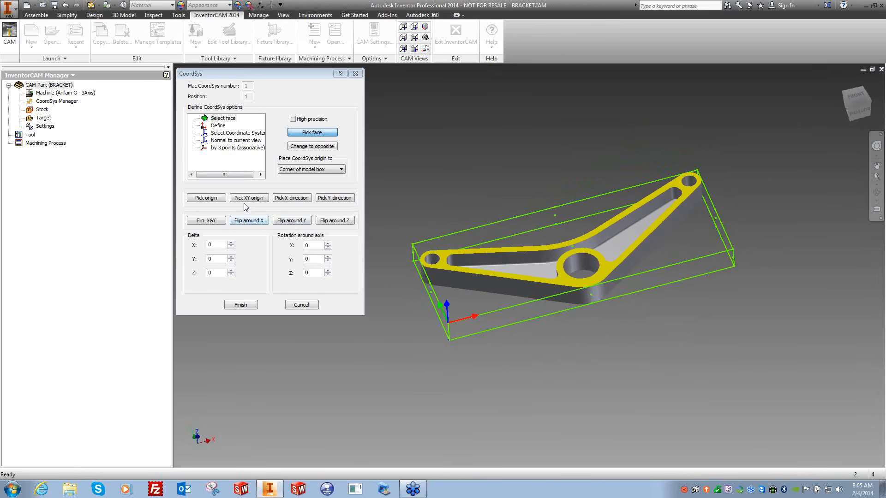
# Step: Try re-aligning the coordinate system's X-direction using a point on the pocket's end, flipping the axes around Z
pyautogui.click(291, 198)
pyautogui.click(447, 270)
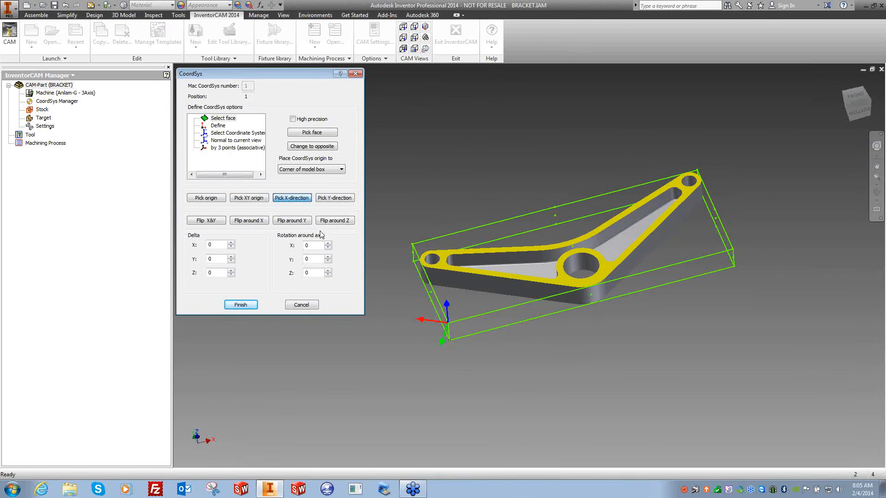
pyautogui.click(329, 222)
pyautogui.click(330, 222)
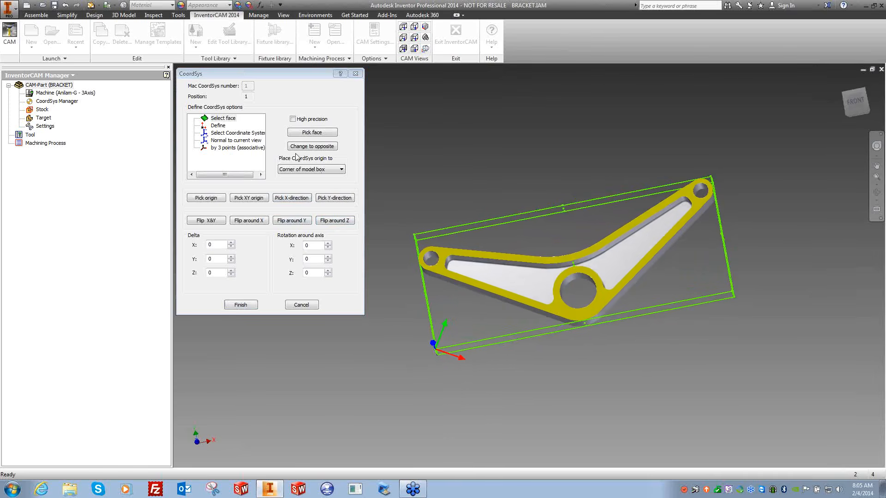
# Step: Try the pocket floor as the face that defines the coordinate system
pyautogui.keyDown('shift'); pyautogui.moveTo(485, 342); pyautogui.dragTo(480, 353, button='middle'); pyautogui.keyUp('shift')
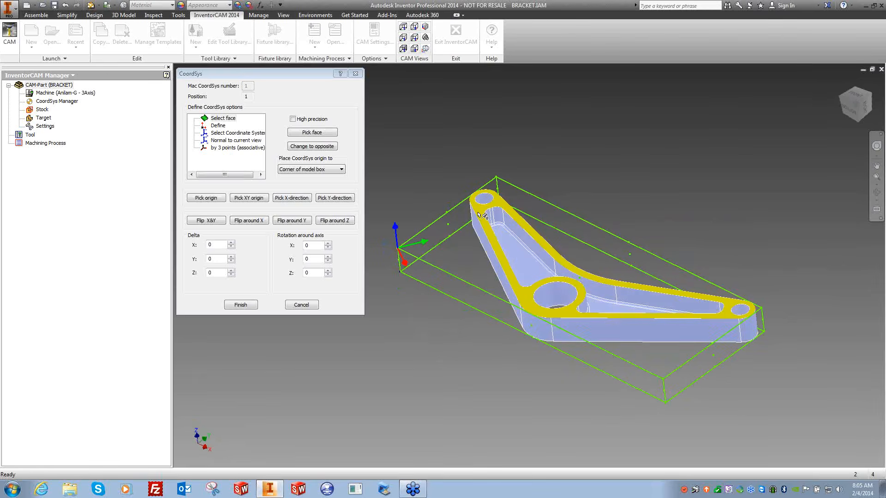
pyautogui.click(521, 261)
pyautogui.click(520, 260)
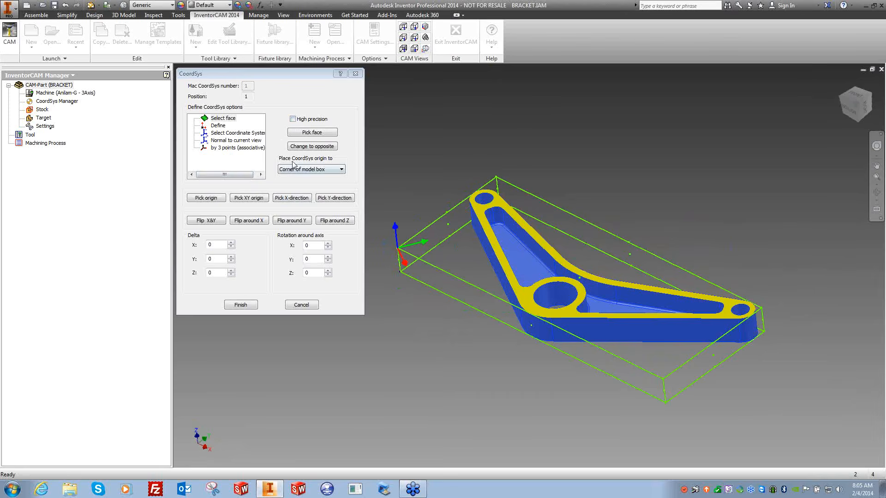
pyautogui.click(301, 133)
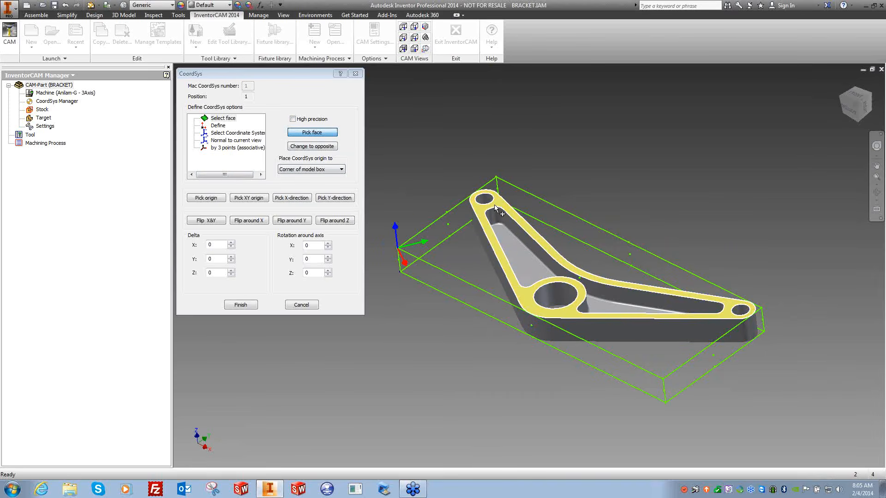
pyautogui.click(502, 237)
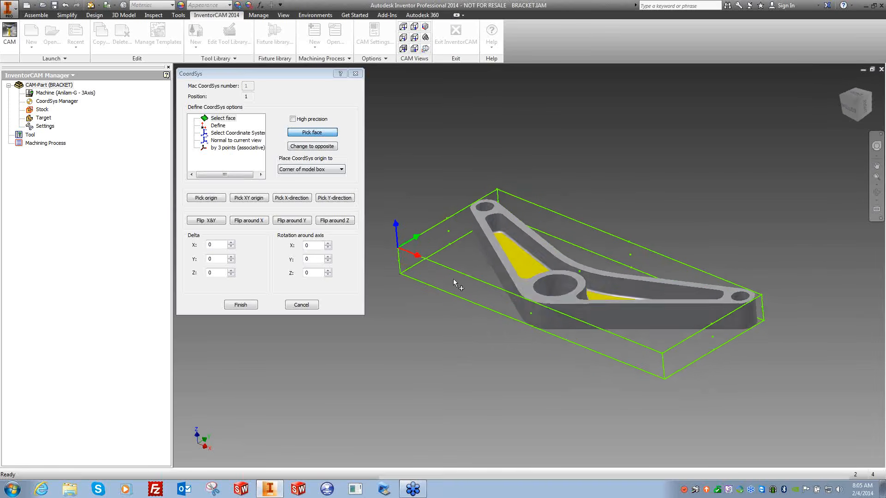
# Step: Place the coordinate system origin at the top center of the model box and finish the definition with the bracket's top face
pyautogui.click(312, 171)
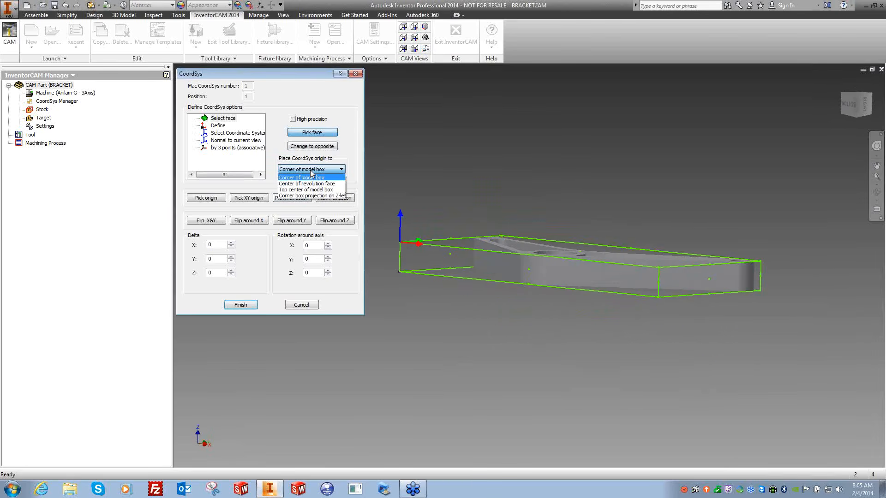
pyautogui.click(290, 190)
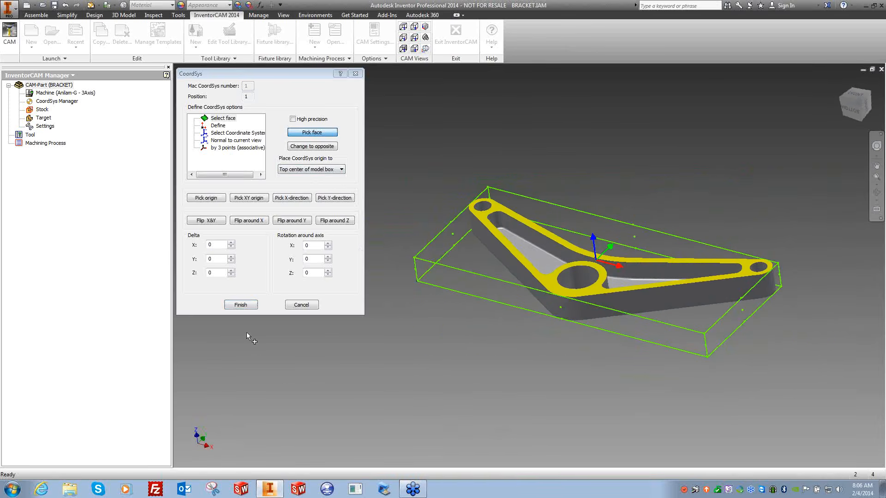
pyautogui.click(245, 307)
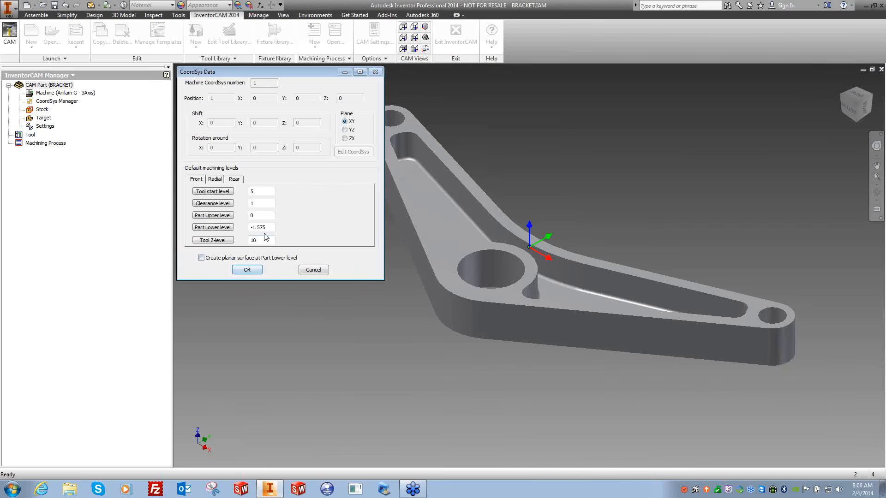
# Step: Review the default front machining levels: tool start, clearance, part upper, part lower and tool Z-level
pyautogui.moveTo(258, 191); pyautogui.dragTo(238, 189)
pyautogui.doubleClick(253, 203)
pyautogui.doubleClick(257, 215)
pyautogui.doubleClick(257, 228)
pyautogui.doubleClick(261, 240)
pyautogui.doubleClick(248, 192)
pyautogui.press('Tab')
pyautogui.press('Tab')
pyautogui.press('Tab')
pyautogui.doubleClick(253, 204)
pyautogui.doubleClick(253, 216)
pyautogui.hotkey('shift', 'Tab')
pyautogui.press('Tab')
pyautogui.hotkey('shift', 'Tab')
pyautogui.press('Tab')
pyautogui.press('Tab')
pyautogui.doubleClick(256, 203)
pyautogui.doubleClick(248, 215)
pyautogui.doubleClick(245, 203)
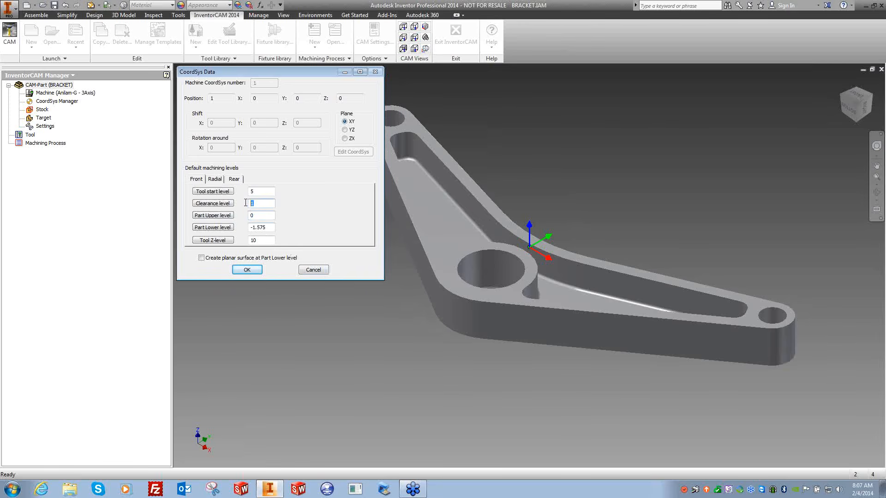
pyautogui.doubleClick(246, 228)
pyautogui.click(271, 227)
pyautogui.doubleClick(271, 227)
pyautogui.doubleClick(257, 214)
pyautogui.doubleClick(259, 203)
pyautogui.doubleClick(266, 228)
pyautogui.doubleClick(259, 203)
# Step: Accept the default machining levels and close the coordinate system manager with MAC 1 position 1 in place
pyautogui.click(254, 271)
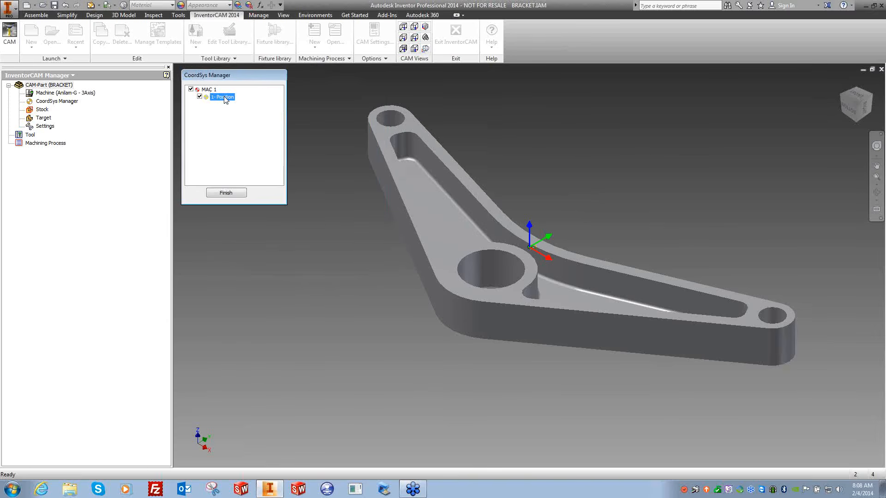
pyautogui.rightClick(225, 100)
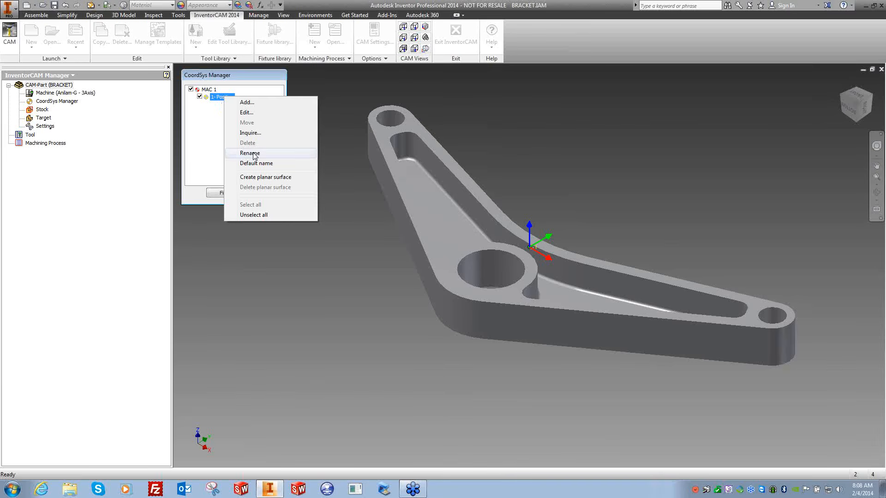
pyautogui.click(209, 130)
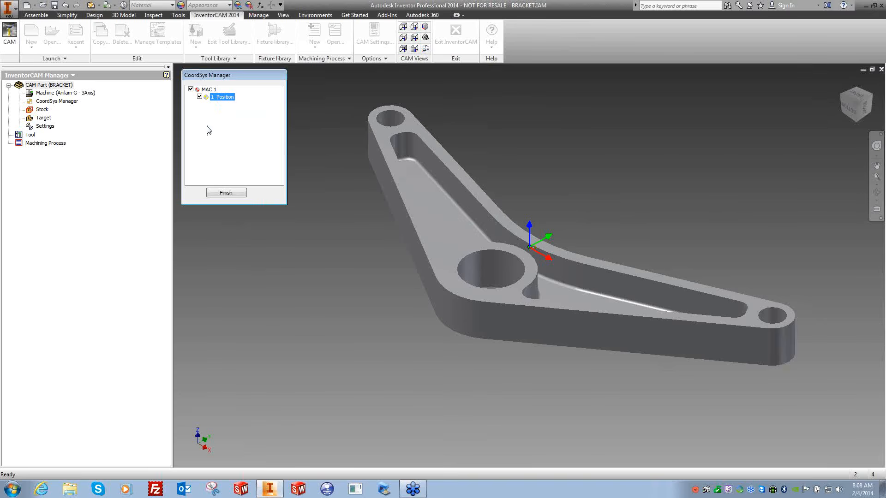
pyautogui.click(225, 192)
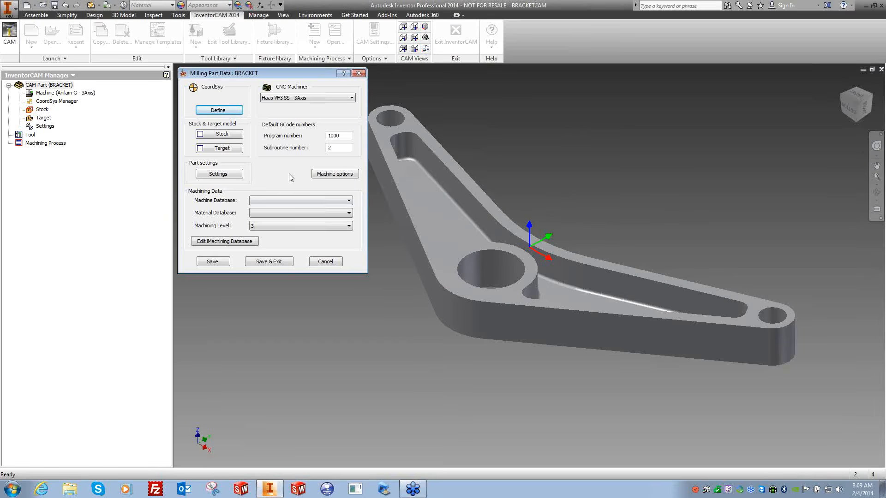
# Step: Define the stock as a box relative to the model, selecting the bracket solid
pyautogui.click(230, 135)
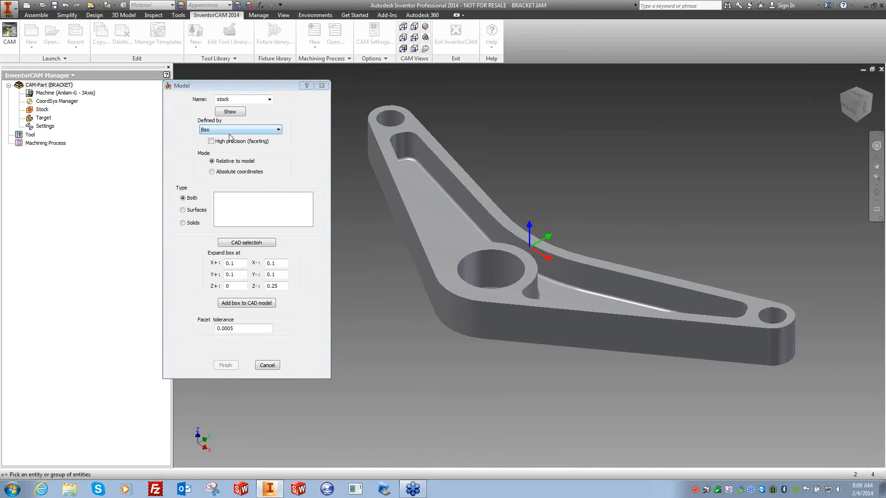
pyautogui.click(230, 130)
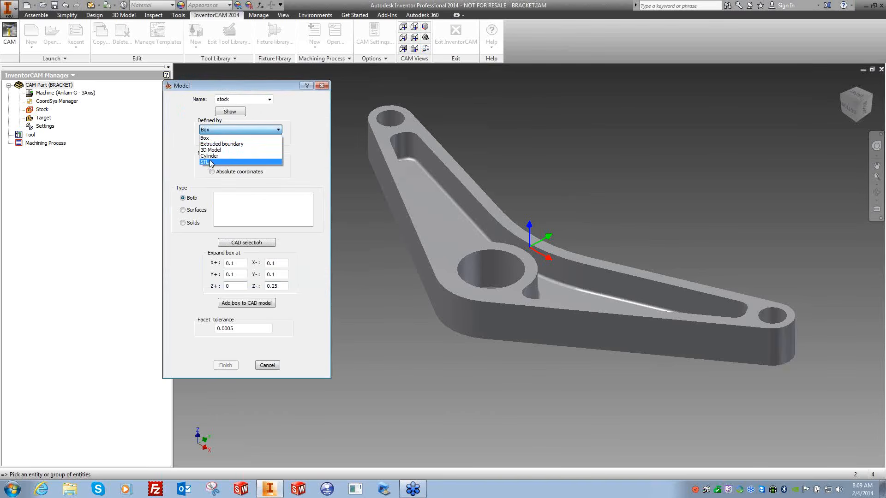
pyautogui.click(211, 137)
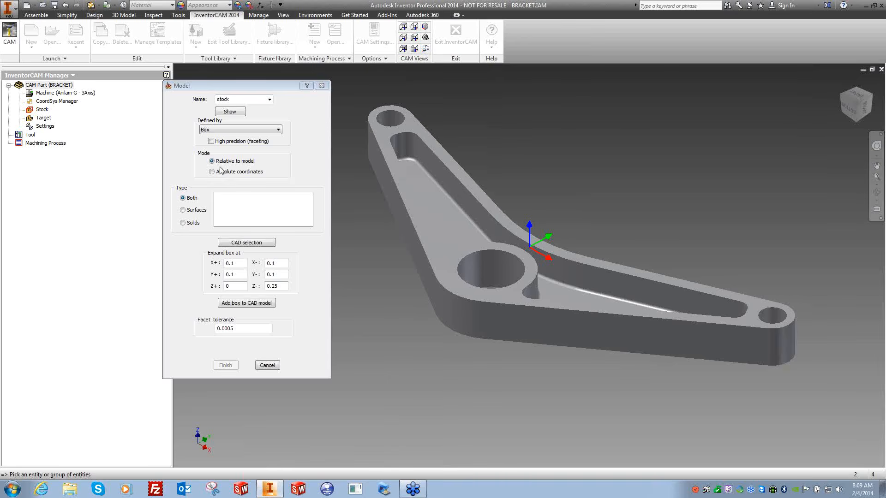
pyautogui.click(415, 209)
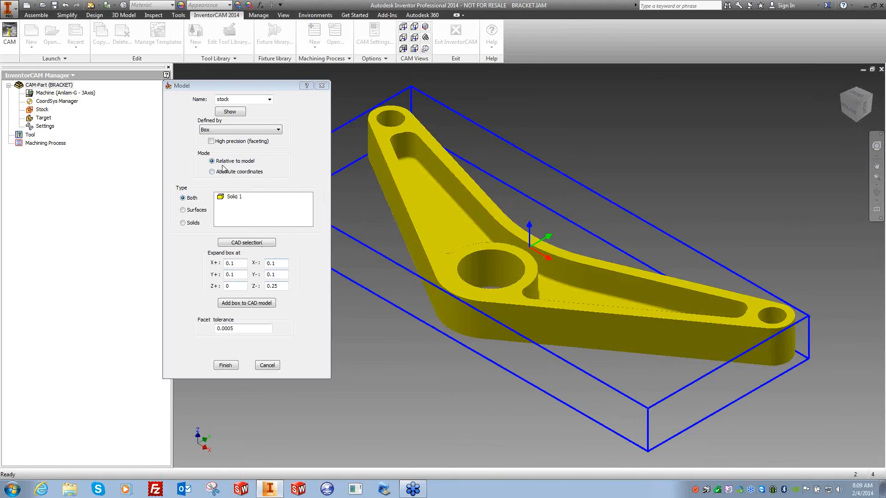
# Step: Set the stock box's X+ expansion to 1
pyautogui.scroll(3, 373, 303)
pyautogui.keyDown('shift'); pyautogui.moveTo(373, 303); pyautogui.dragTo(425, 315, button='middle'); pyautogui.keyUp('shift')
pyautogui.scroll(-6, 691, 256)
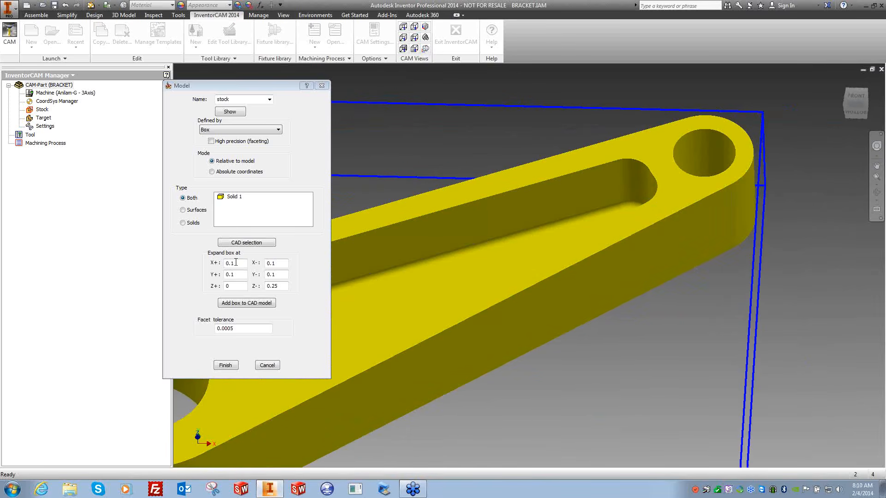
pyautogui.click(218, 267)
pyautogui.press('Tab')
pyautogui.press('Tab')
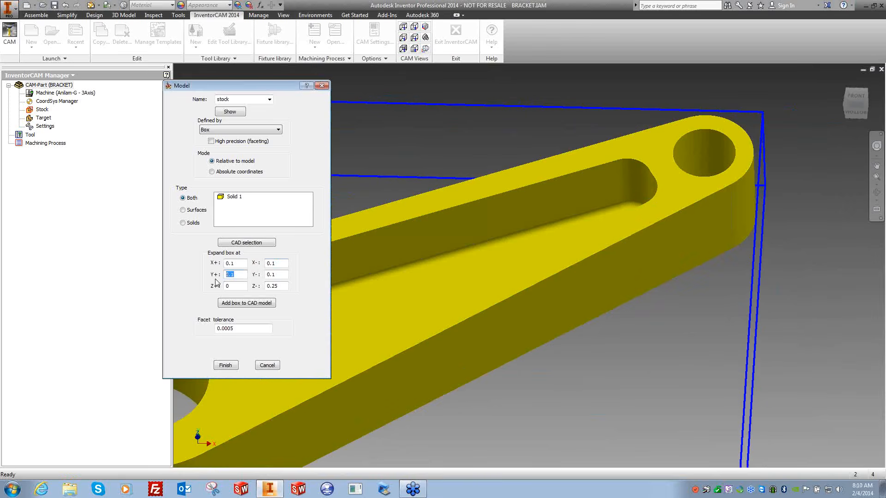
pyautogui.hotkey('shift', 'Tab')
pyautogui.hotkey('shift', 'Tab')
pyautogui.write('1')
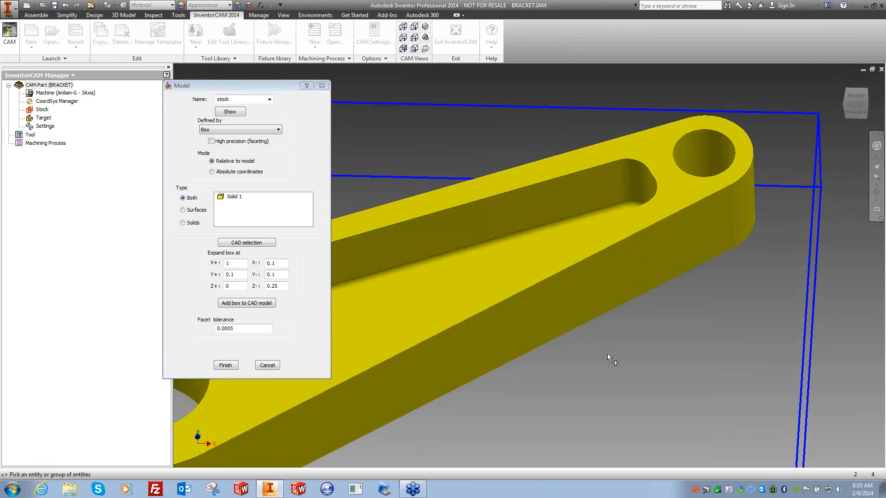
pyautogui.scroll(-2, 607, 353)
pyautogui.scroll(-4, 607, 354)
pyautogui.scroll(2, 514, 309)
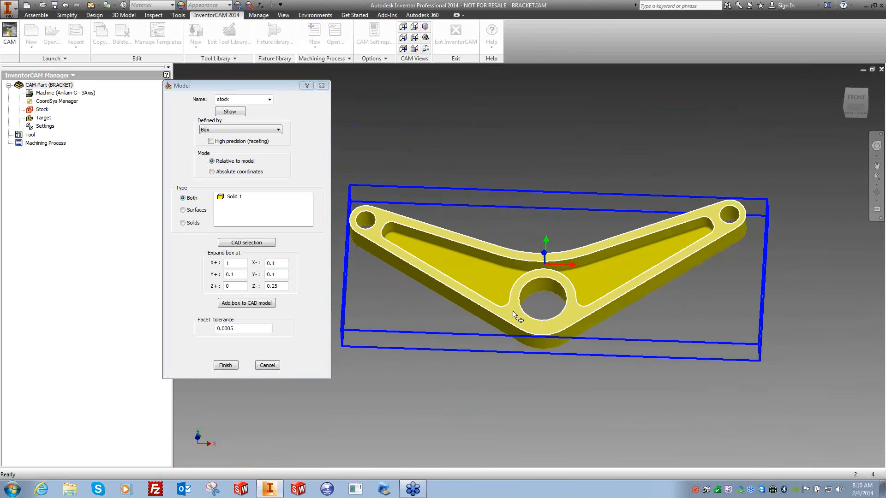
pyautogui.press('F6')
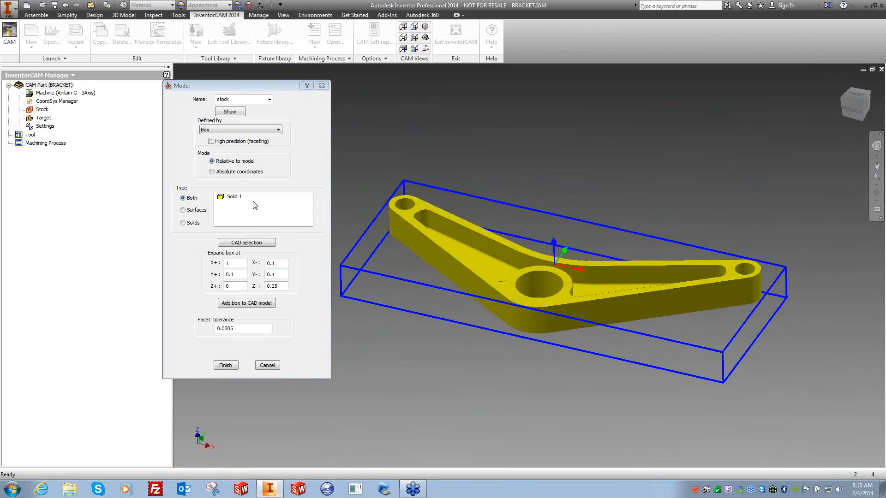
# Step: Switch the stock box to absolute coordinates, with X+ set to 5 and X- set to -5
pyautogui.click(222, 172)
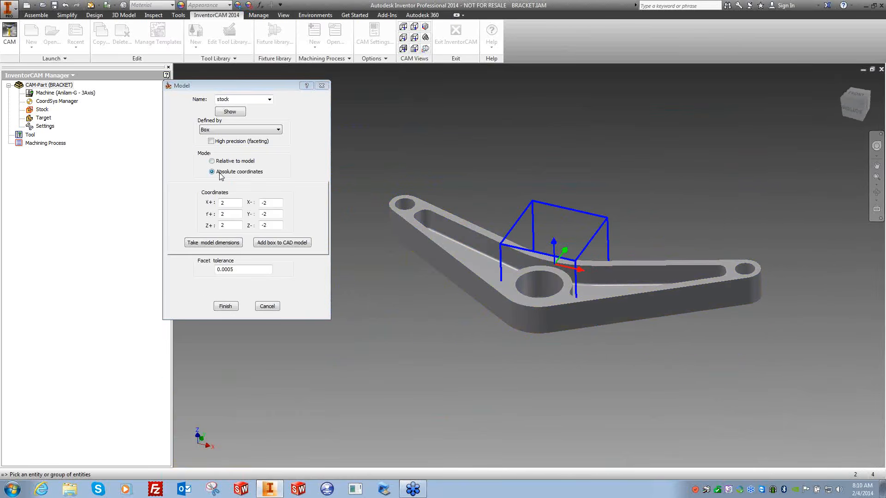
pyautogui.moveTo(230, 204); pyautogui.dragTo(205, 203)
pyautogui.moveTo(271, 203); pyautogui.dragTo(238, 204)
pyautogui.doubleClick(231, 203)
pyautogui.write('5')
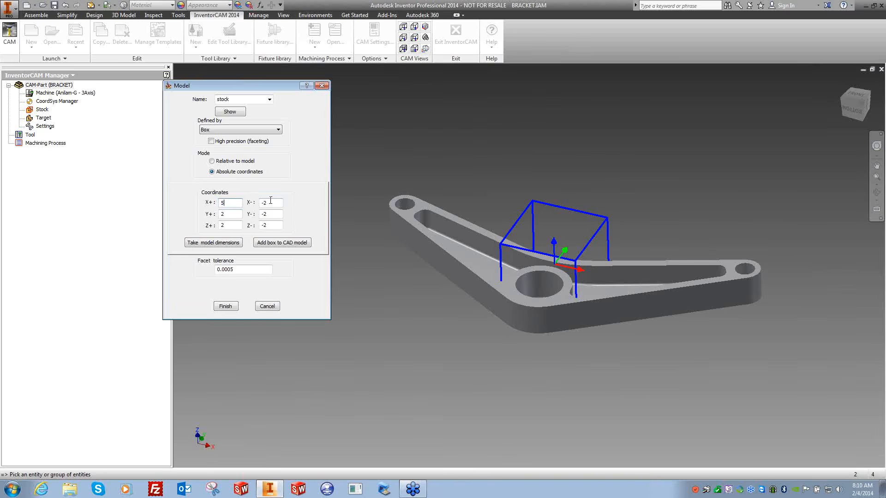
pyautogui.moveTo(270, 202); pyautogui.dragTo(255, 208)
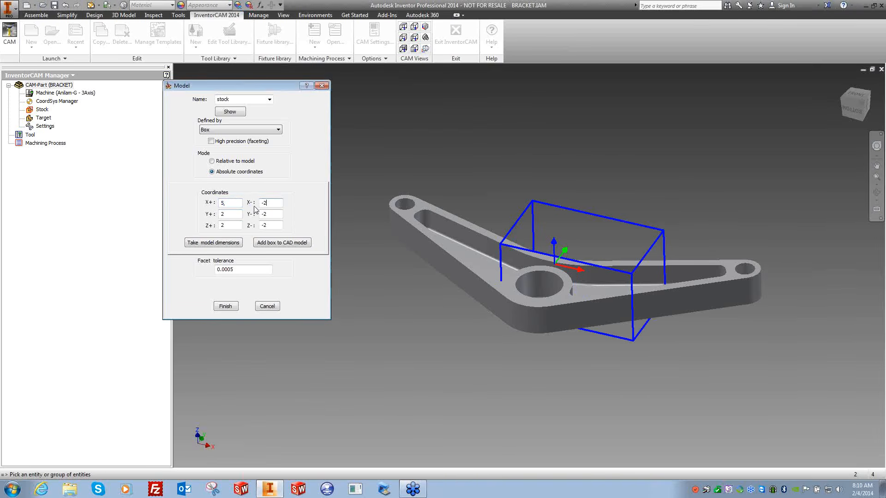
pyautogui.write('-.')
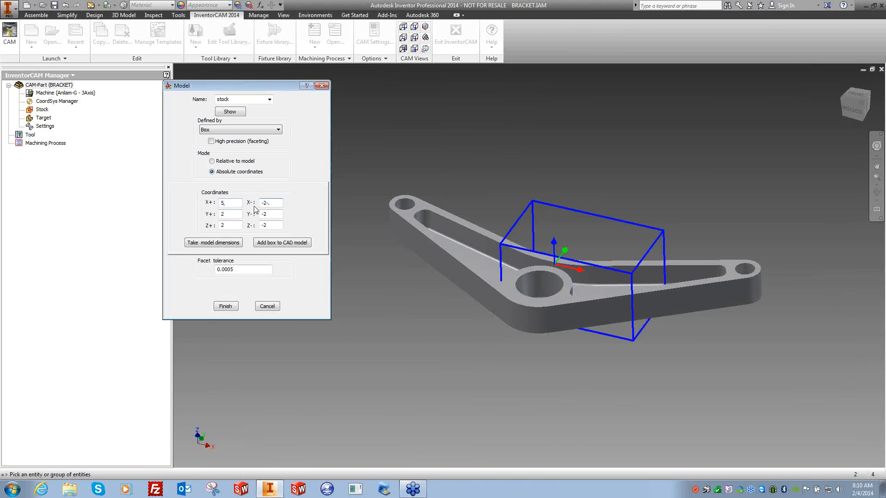
pyautogui.write('5')
pyautogui.click(416, 305)
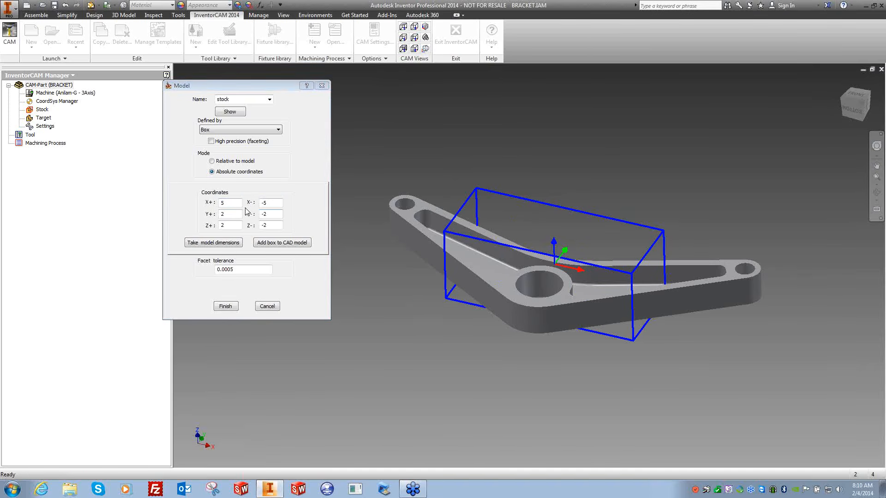
# Step: Enlarge the stock box along X, trying X+ 8 before setting X+ to 10 and X- to -10
pyautogui.moveTo(232, 203); pyautogui.dragTo(207, 205)
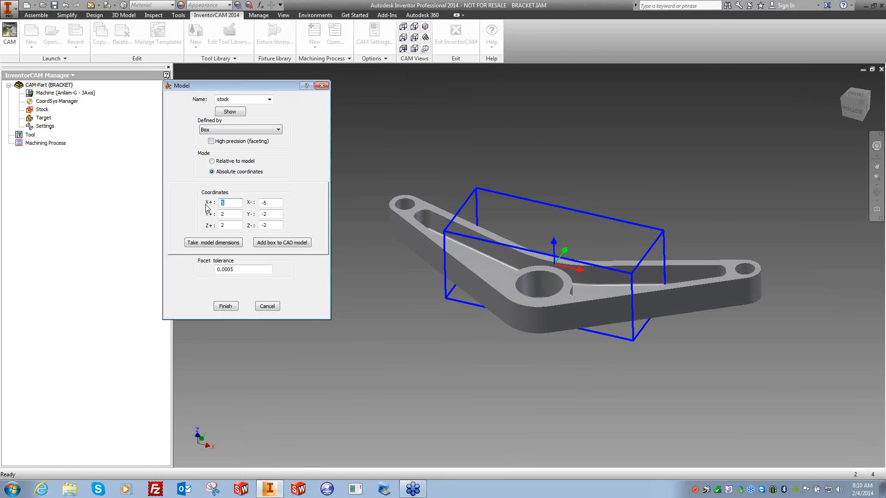
pyautogui.write('8')
pyautogui.click(278, 203)
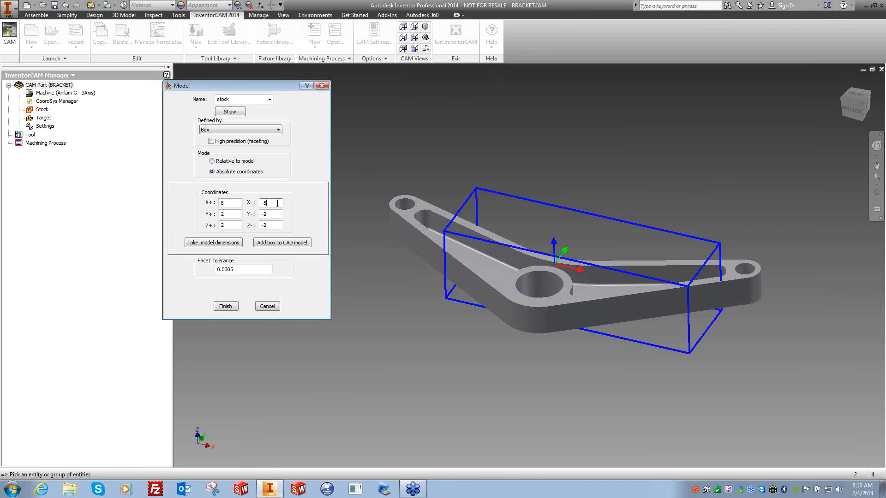
pyautogui.moveTo(226, 204); pyautogui.dragTo(207, 208)
pyautogui.write('10')
pyautogui.click(259, 206)
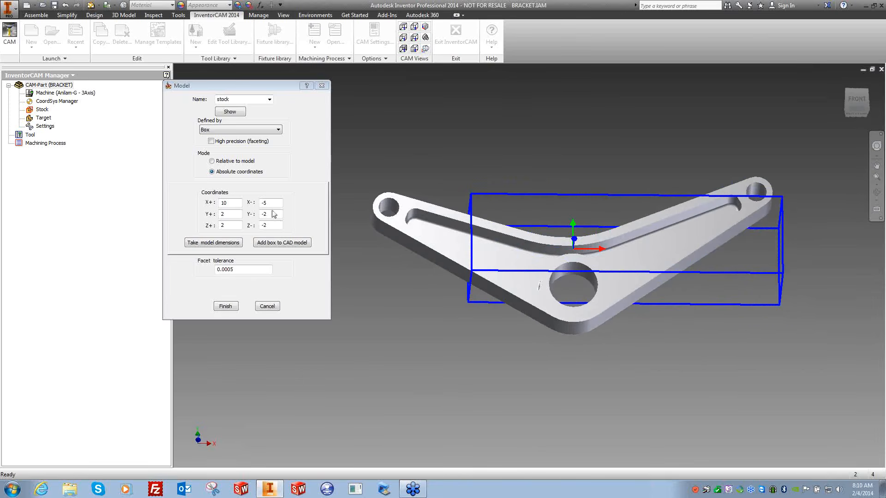
pyautogui.press('BackSpace')
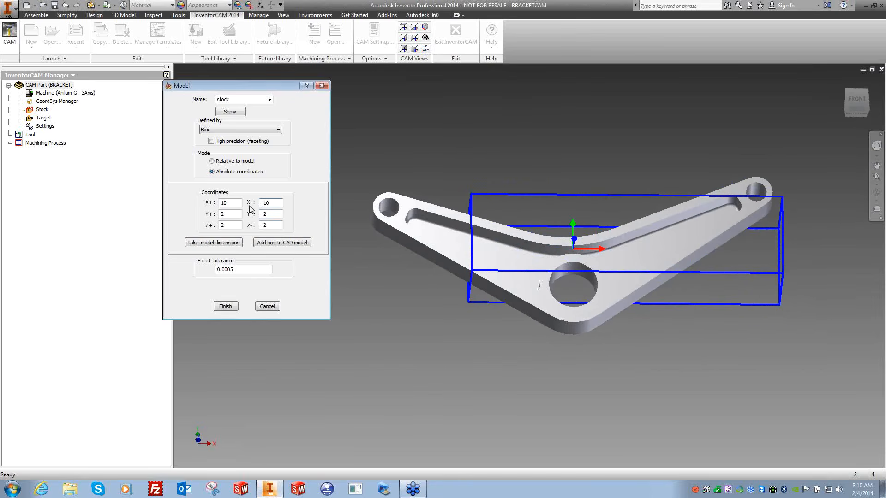
# Step: Try defining the stock as a cylinder relative to the model, selecting the bracket solid
pyautogui.click(276, 212)
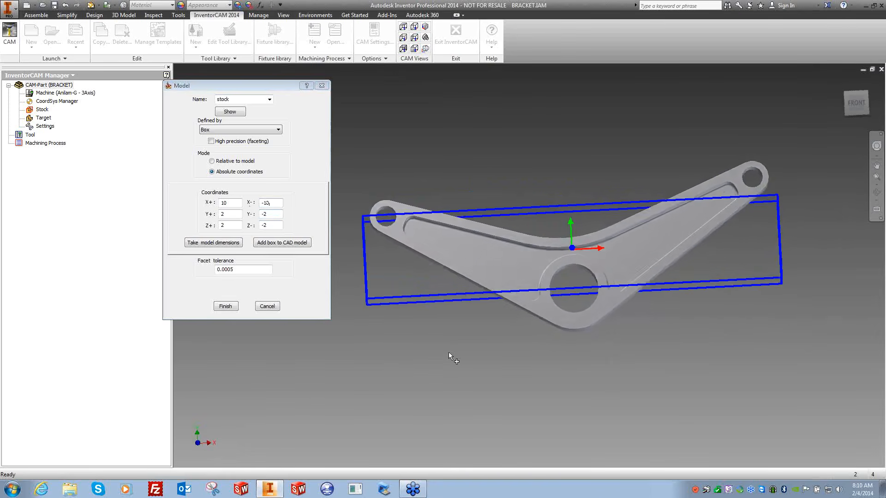
pyautogui.click(228, 161)
pyautogui.click(225, 131)
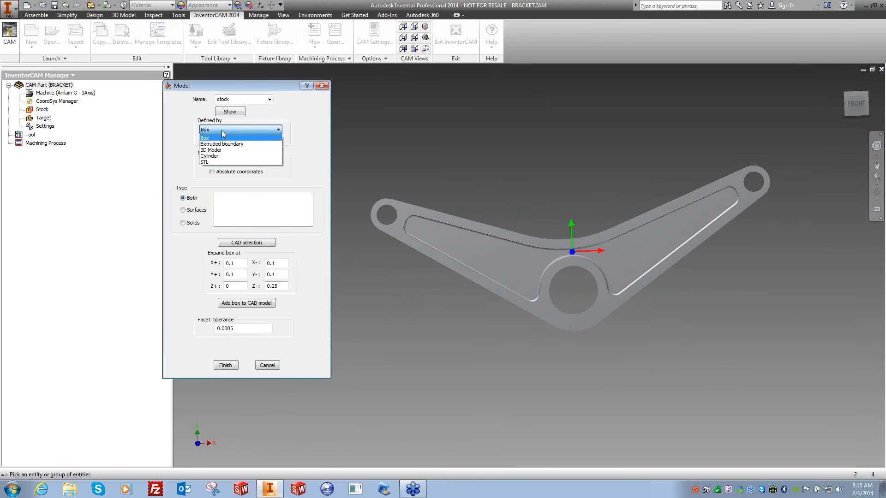
pyautogui.click(206, 166)
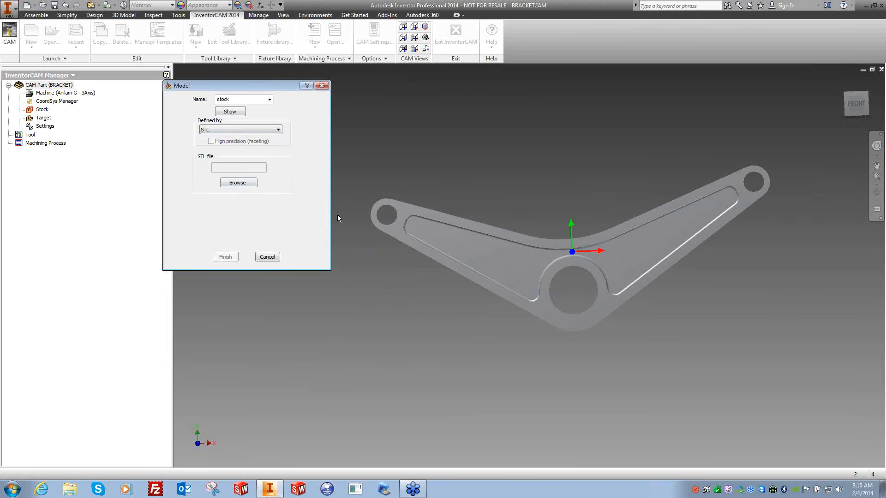
pyautogui.click(224, 130)
pyautogui.click(210, 155)
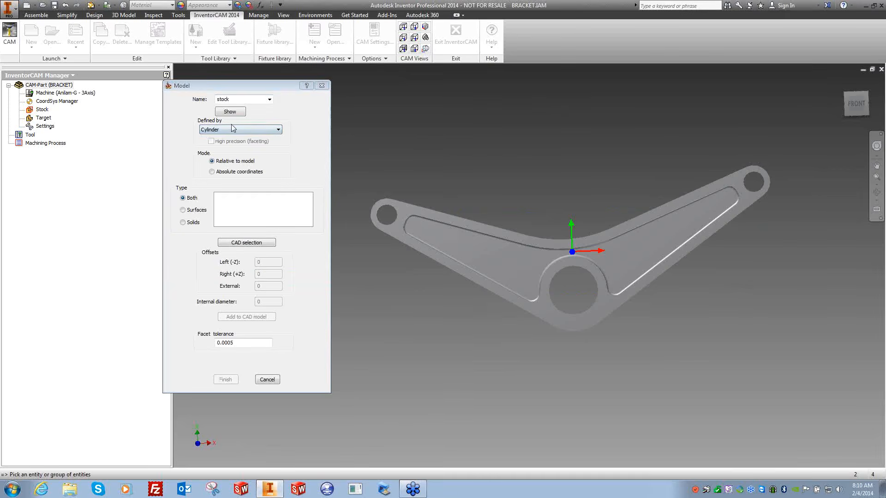
pyautogui.click(390, 231)
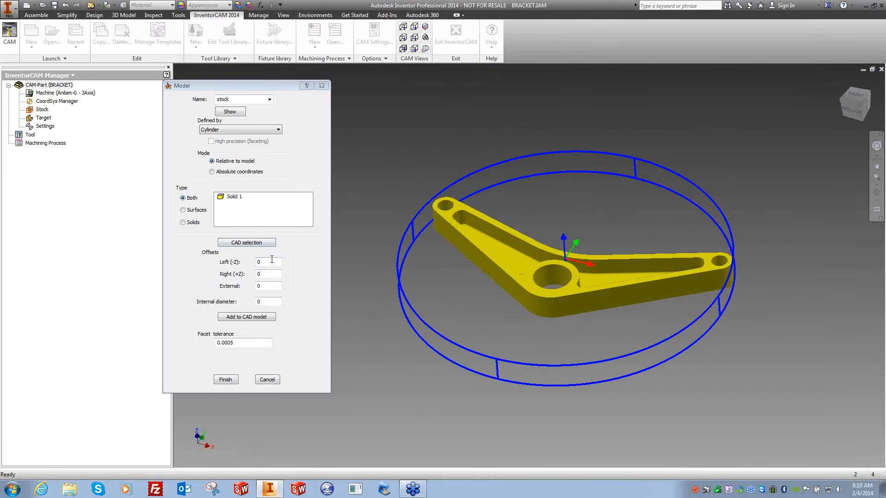
pyautogui.click(243, 175)
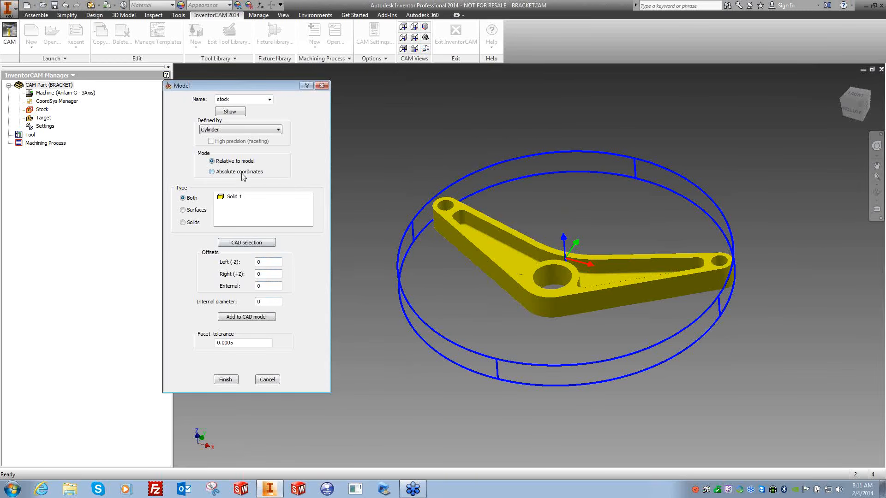
pyautogui.click(225, 161)
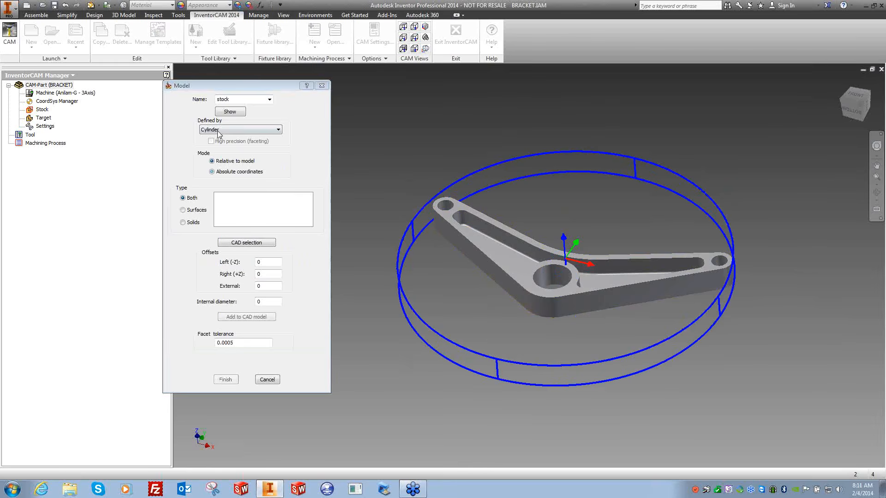
# Step: Try an extruded boundary stock by chaining the bracket's lower outer edge with Auto-constant Z, and preview the stock model
pyautogui.click(208, 133)
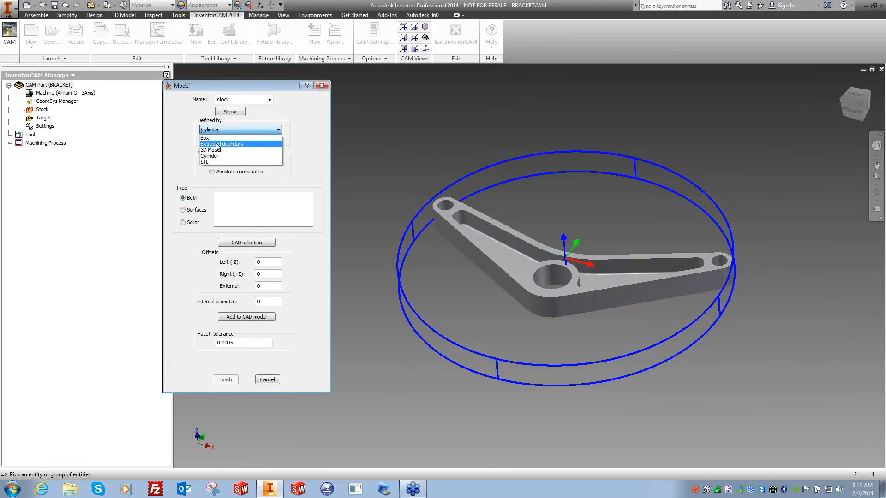
pyautogui.click(217, 144)
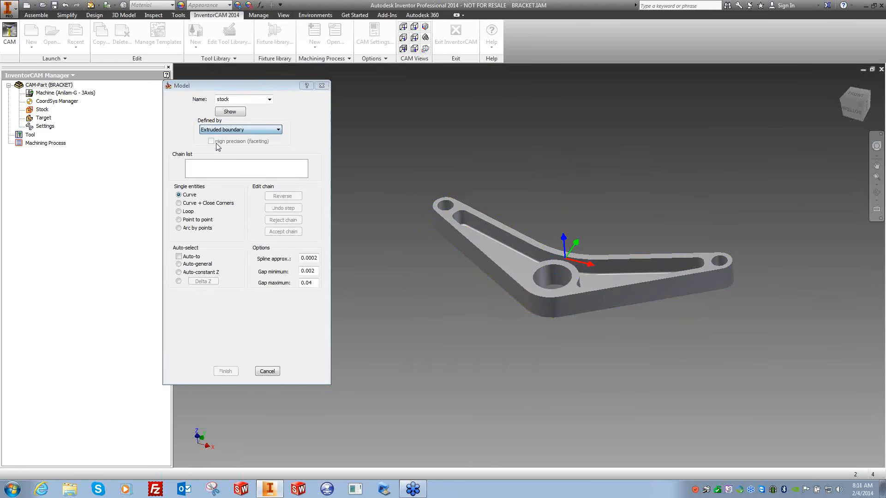
pyautogui.click(517, 302)
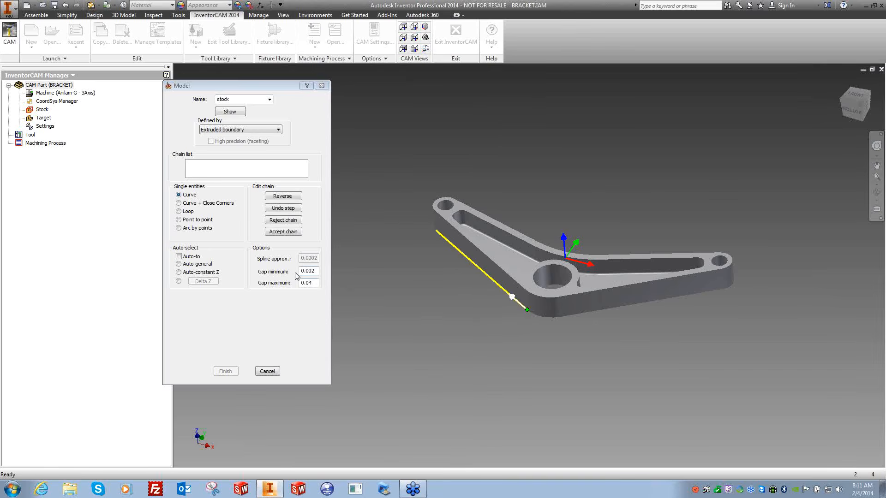
pyautogui.click(200, 272)
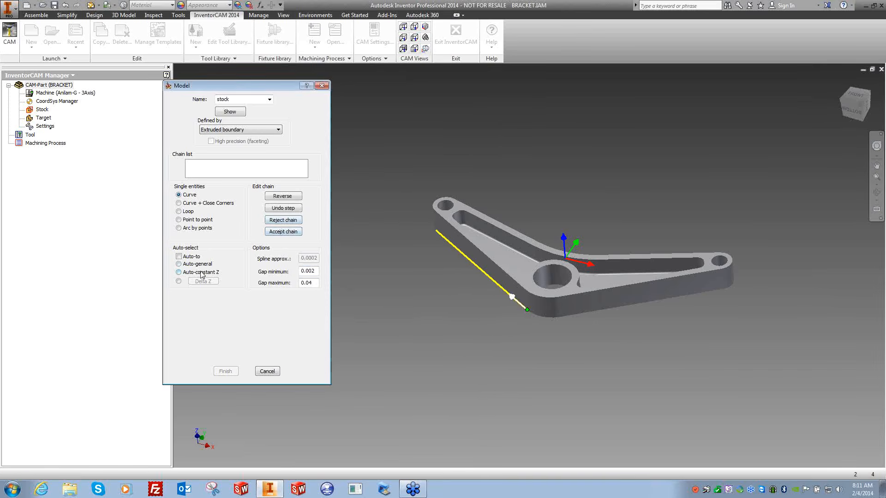
pyautogui.click(201, 272)
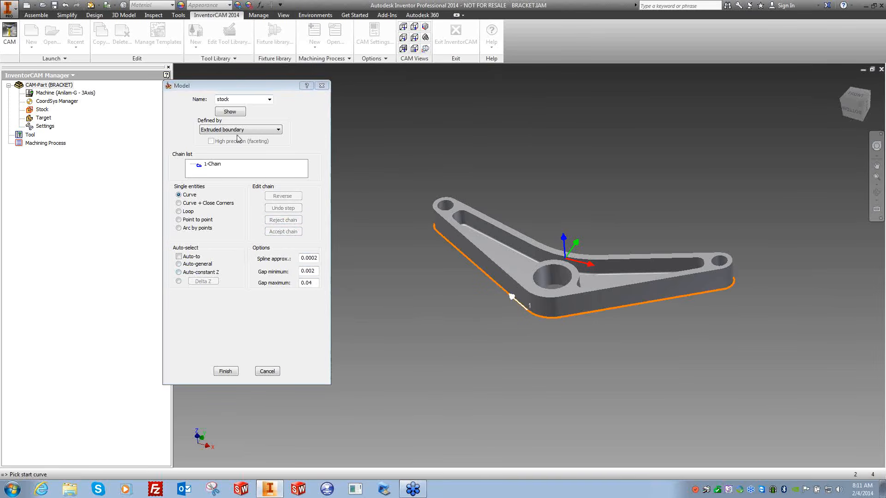
pyautogui.click(230, 112)
pyautogui.moveTo(332, 295); pyautogui.dragTo(381, 238)
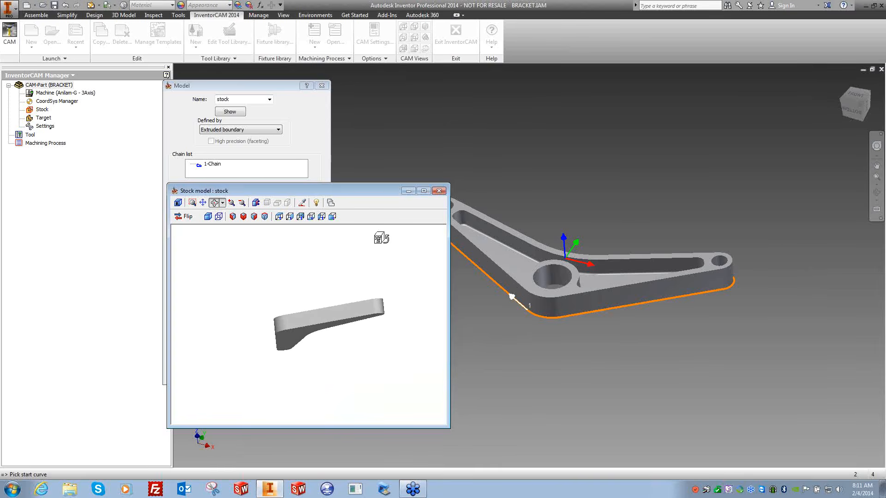
pyautogui.click(439, 190)
# Step: Try defining the stock from the STL file Ext-Cast Stock.stl and preview its shape
pyautogui.click(237, 133)
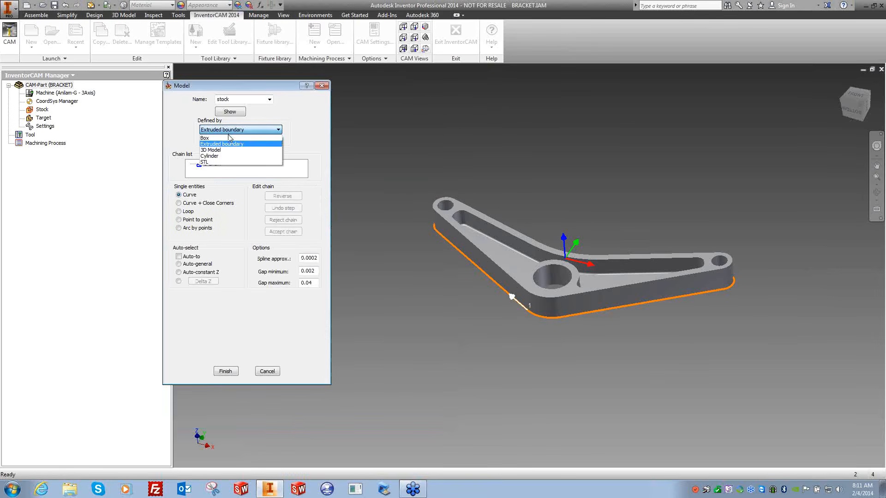
pyautogui.click(205, 162)
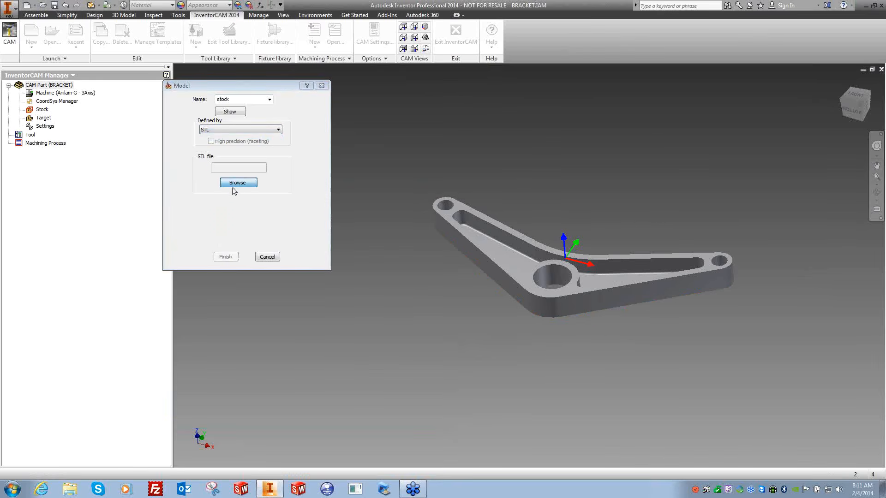
pyautogui.click(233, 186)
pyautogui.click(206, 144)
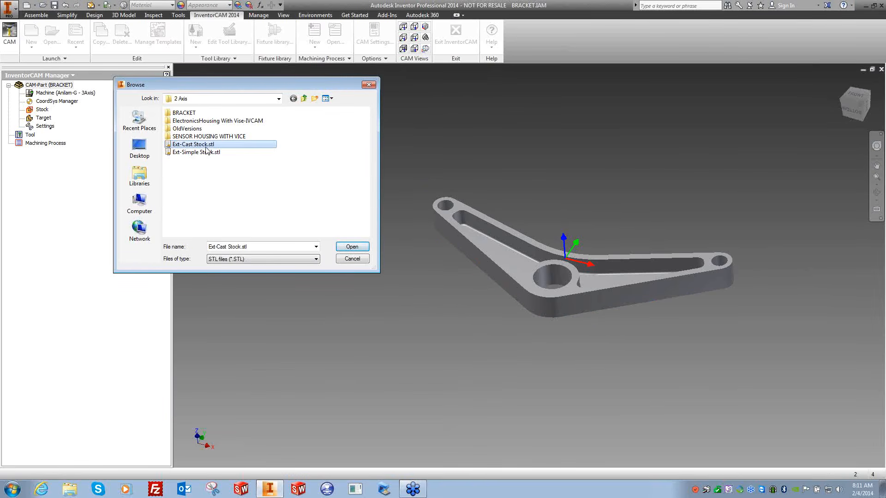
pyautogui.click(351, 247)
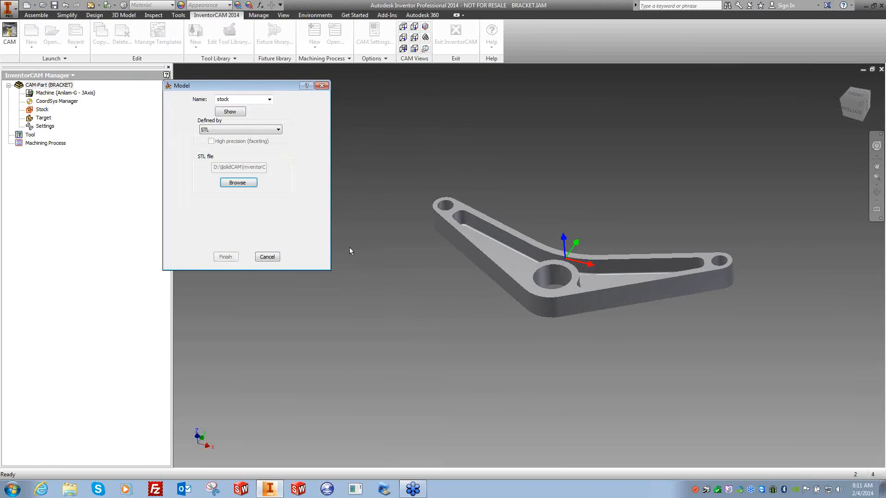
pyautogui.click(230, 112)
pyautogui.moveTo(340, 266)
pyautogui.mouseDown()
pyautogui.moveTo(351, 276)
pyautogui.moveTo(348, 306)
pyautogui.moveTo(339, 284)
pyautogui.mouseUp()
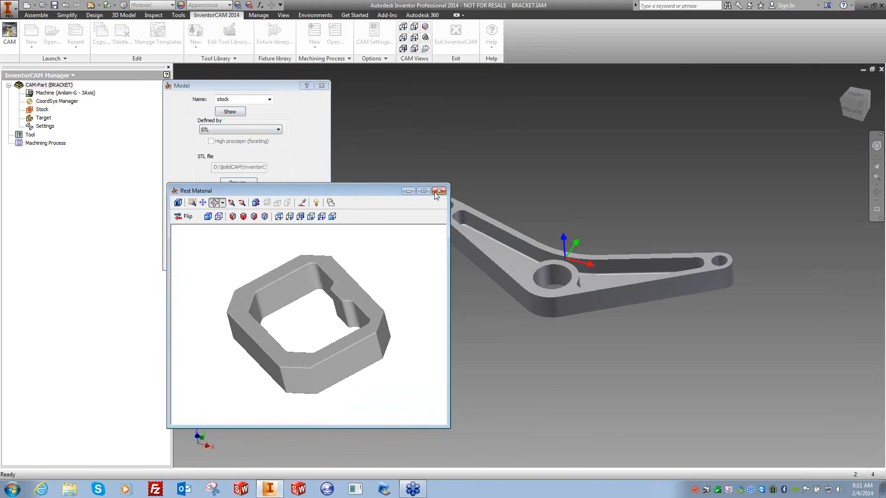
pyautogui.click(439, 190)
# Step: Switch the stock definition to 3D Model and cancel the stock definition
pyautogui.click(240, 131)
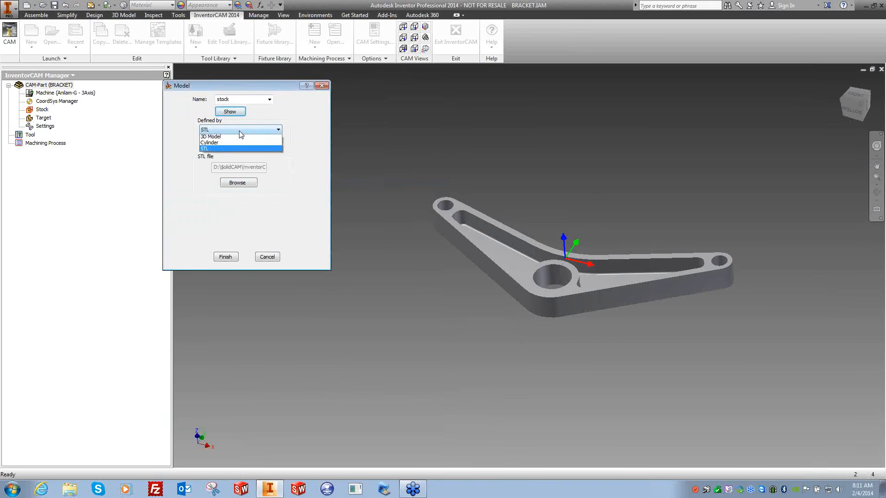
pyautogui.click(211, 150)
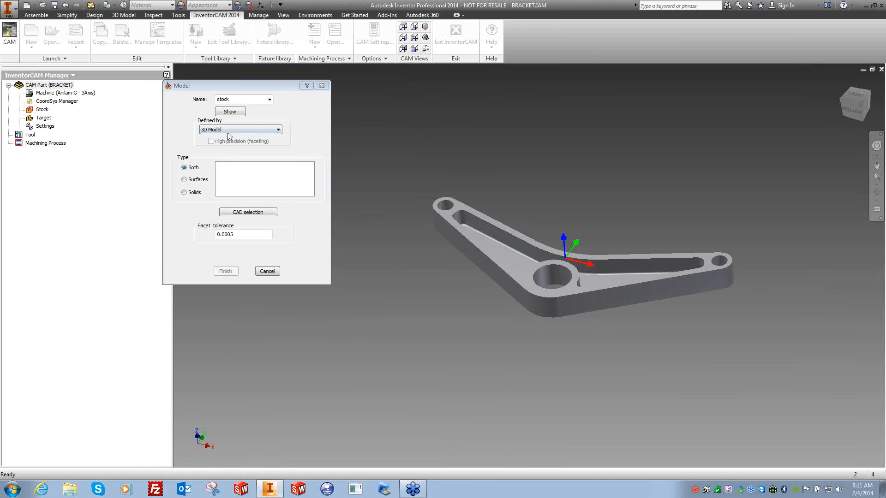
pyautogui.click(274, 273)
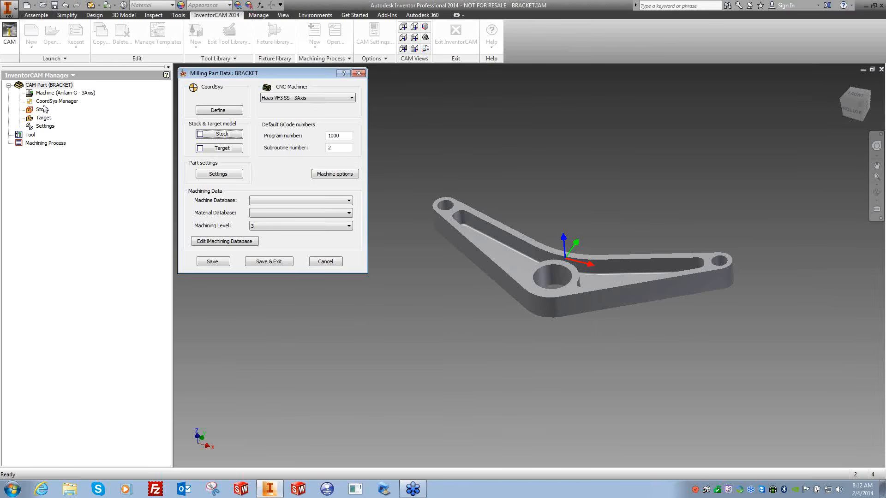
# Step: Restart the stock definition as a box relative to the model, selecting the bracket solid
pyautogui.click(230, 135)
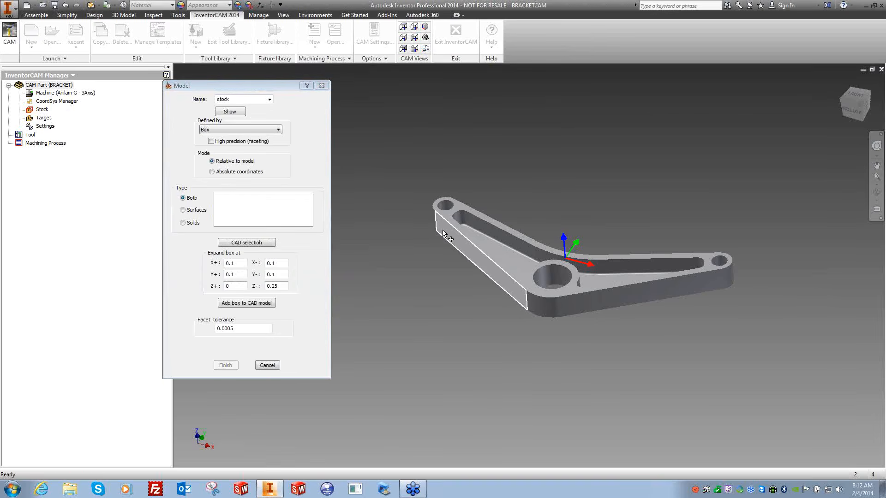
pyautogui.click(220, 128)
pyautogui.click(236, 132)
pyautogui.click(472, 253)
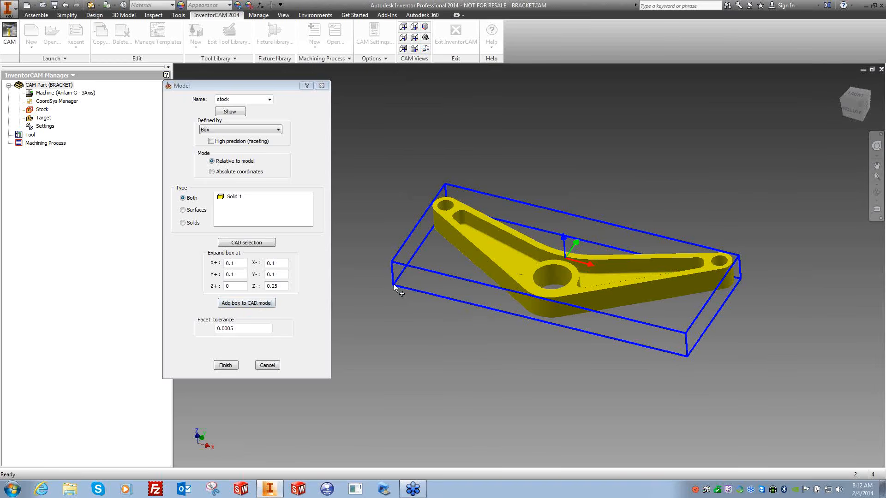
# Step: Preview the stock box in 3D and add the box to the CAD model
pyautogui.click(239, 113)
pyautogui.moveTo(333, 282); pyautogui.dragTo(372, 259)
pyautogui.click(438, 191)
pyautogui.click(248, 303)
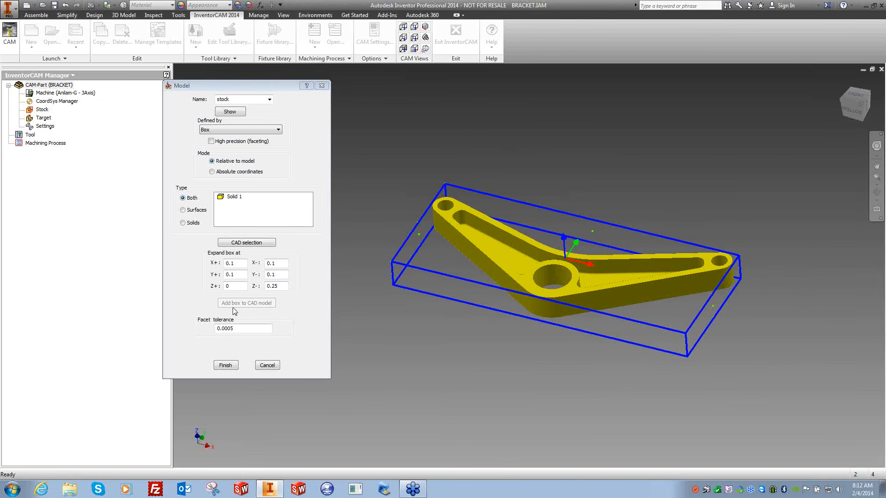
# Step: Check the stock's facet tolerance and finish the stock definition
pyautogui.click(222, 328)
pyautogui.doubleClick(221, 328)
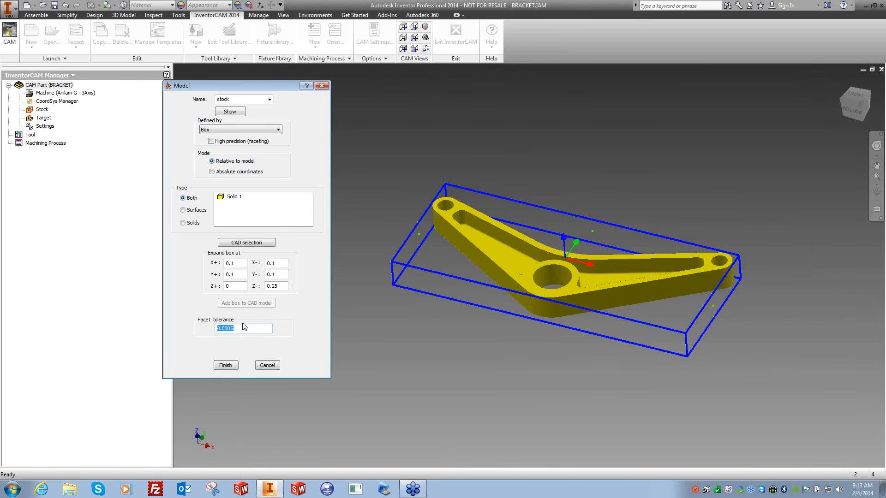
pyautogui.click(226, 365)
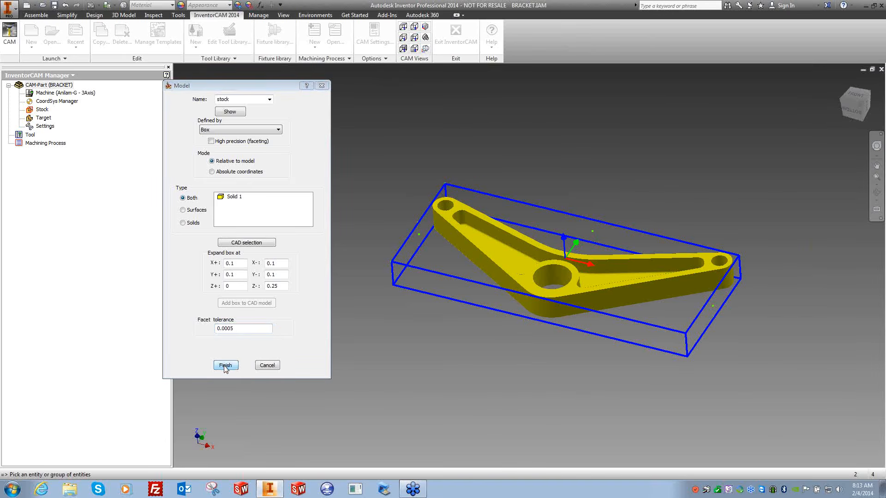
pyautogui.click(225, 365)
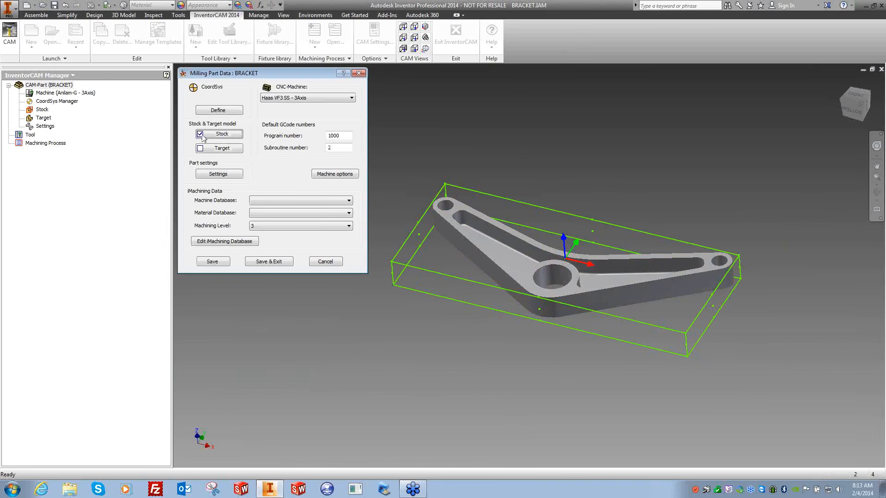
# Step: Start the target model definition and select the bracket solid, removing it once from the selection and picking it again
pyautogui.click(218, 149)
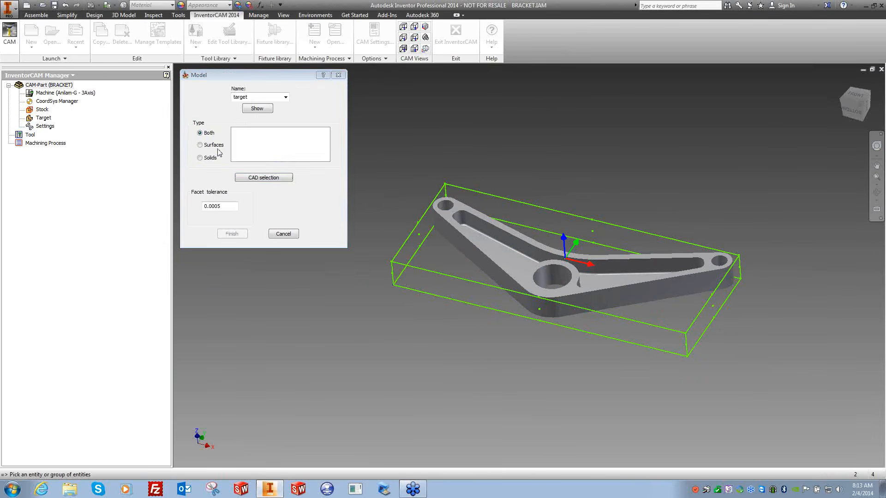
pyautogui.click(486, 234)
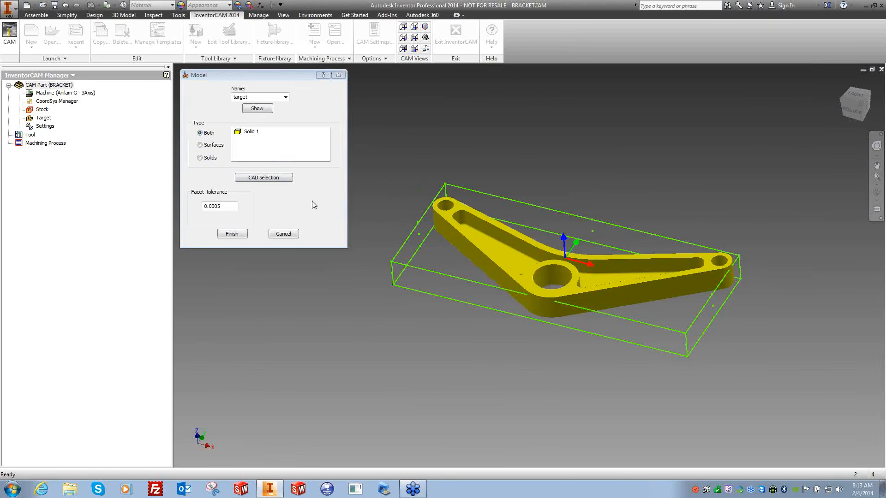
pyautogui.click(494, 232)
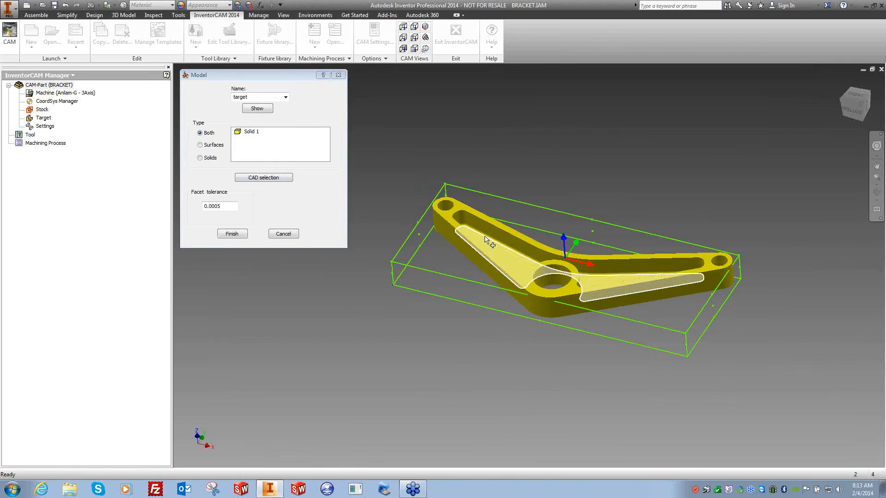
pyautogui.click(493, 229)
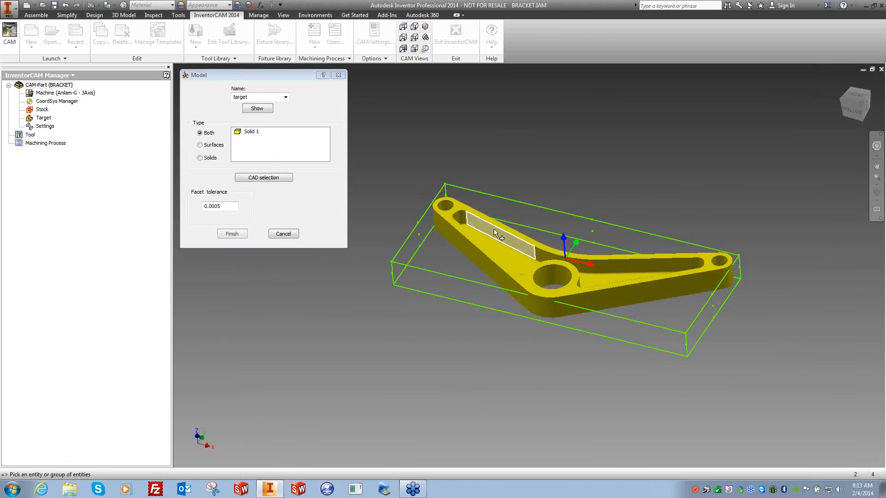
pyautogui.rightClick(246, 132)
pyautogui.click(269, 149)
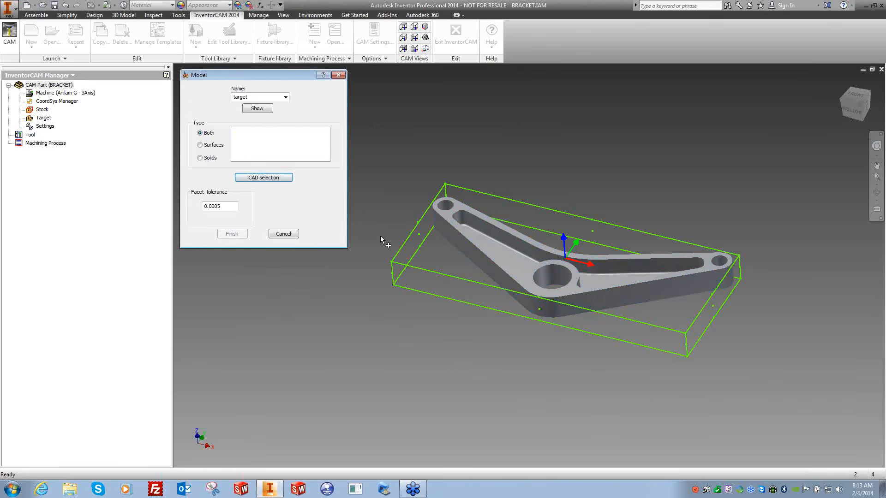
pyautogui.click(496, 233)
# Step: Check the target's facet tolerance and preview the target model in 3D
pyautogui.doubleClick(223, 206)
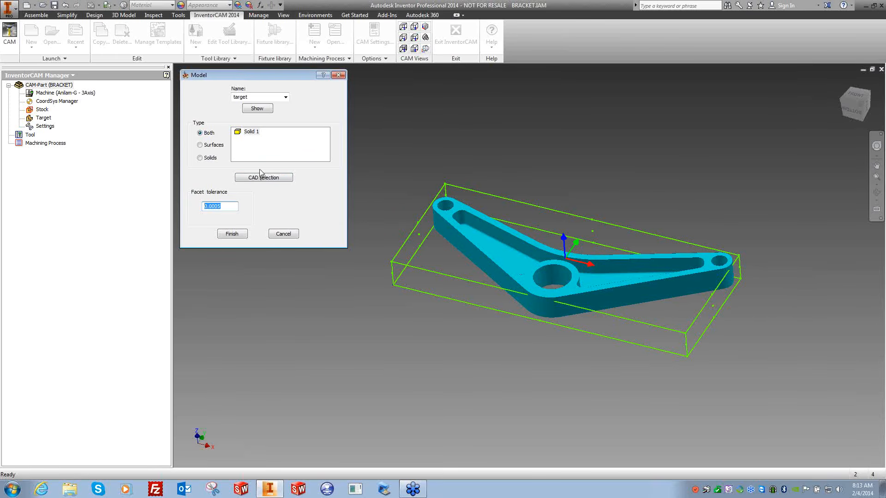
pyautogui.click(257, 109)
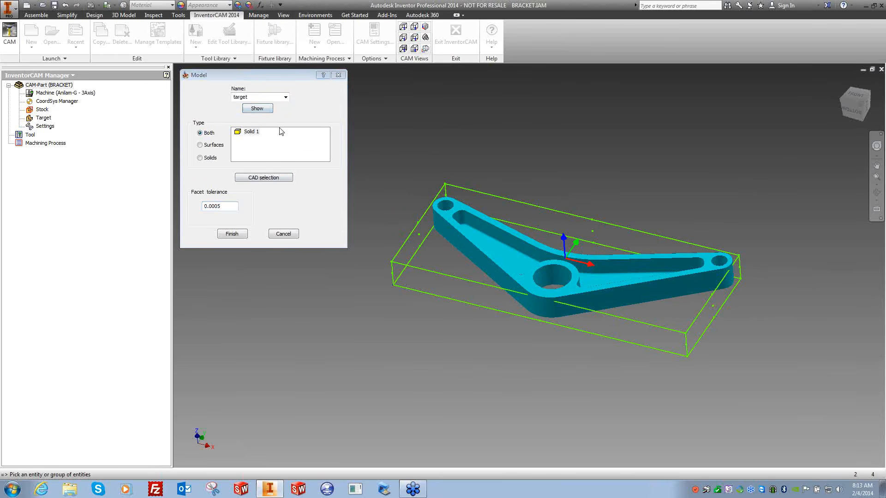
pyautogui.click(262, 111)
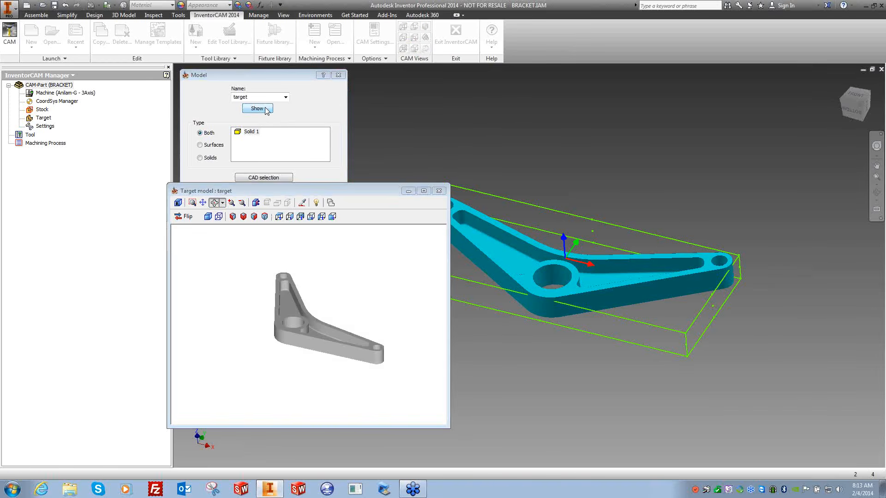
# Step: Close the target preview, briefly re-enter and resume the CAD selection, and finish the target model definition
pyautogui.click(439, 191)
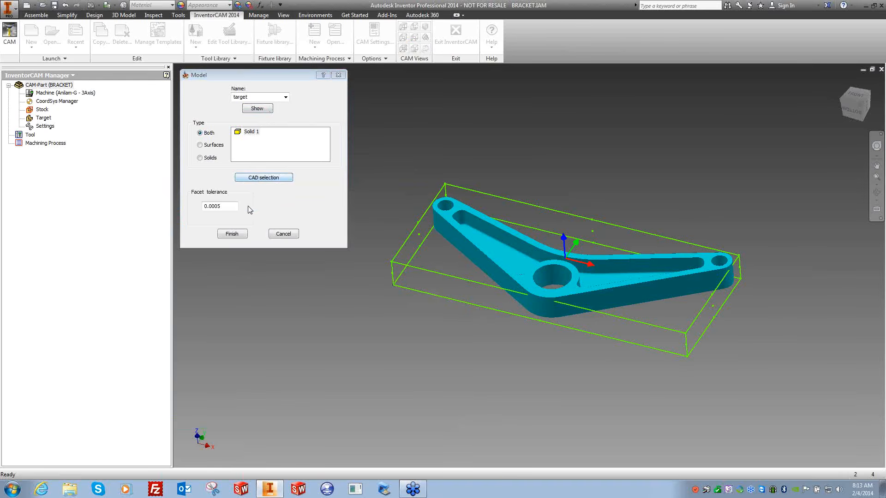
pyautogui.click(264, 179)
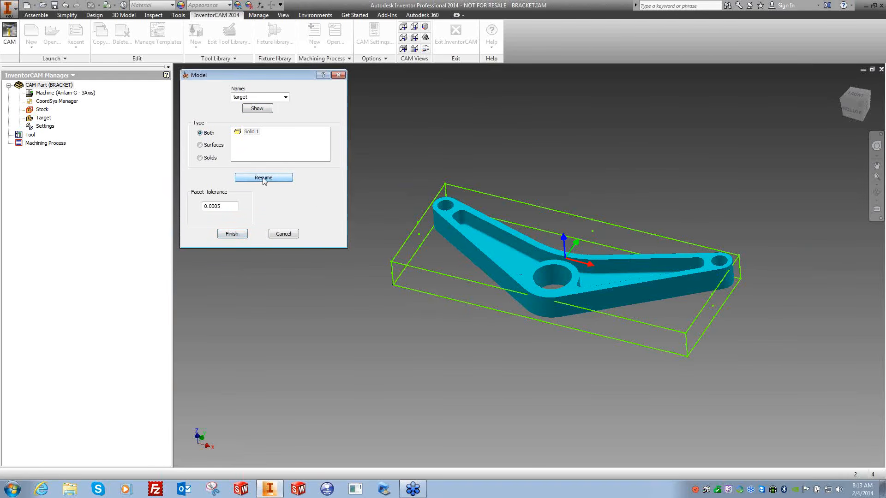
pyautogui.click(263, 178)
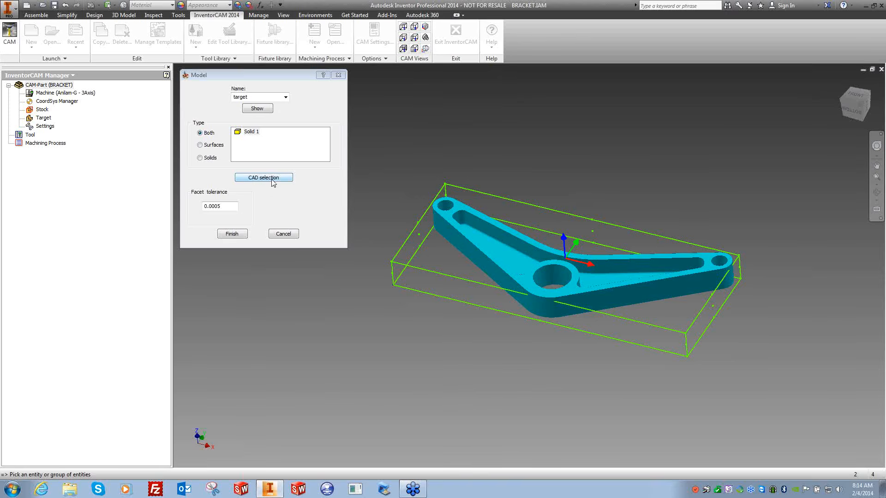
pyautogui.click(233, 234)
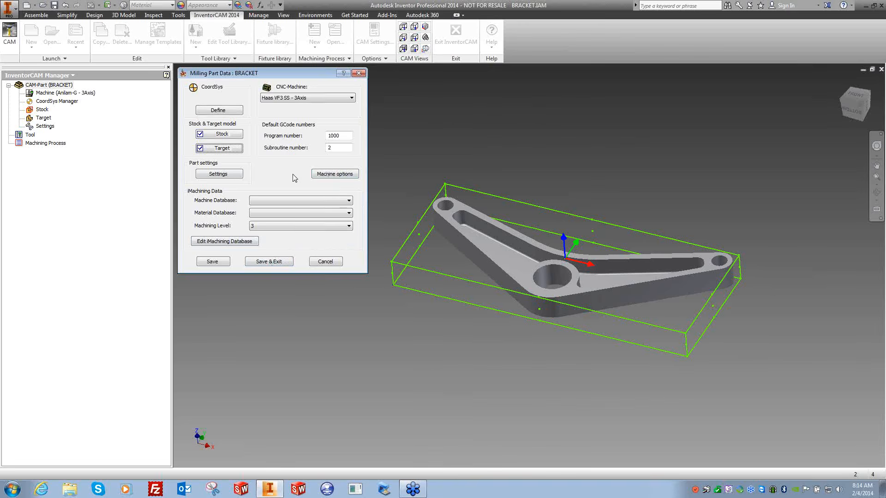
# Step: Review the machine options with the name column widened, check the iWorkOffset_Method value, and cancel the list
pyautogui.click(336, 176)
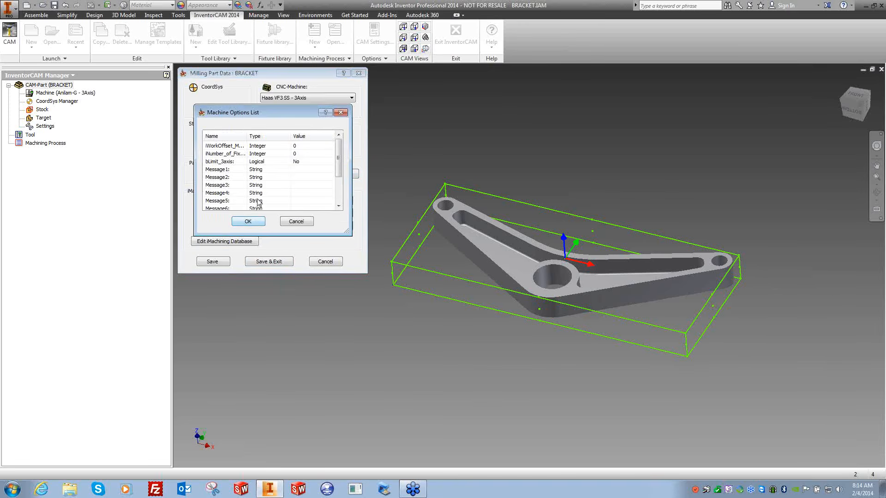
pyautogui.moveTo(246, 137); pyautogui.dragTo(255, 137)
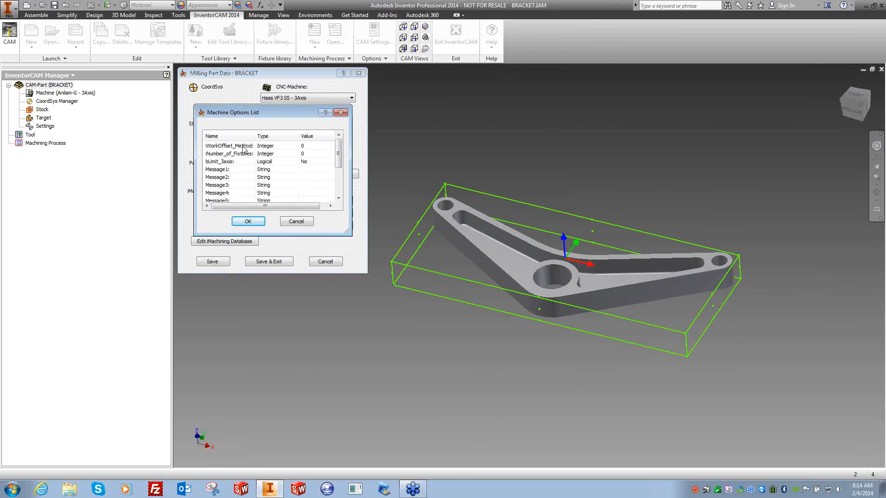
pyautogui.click(303, 147)
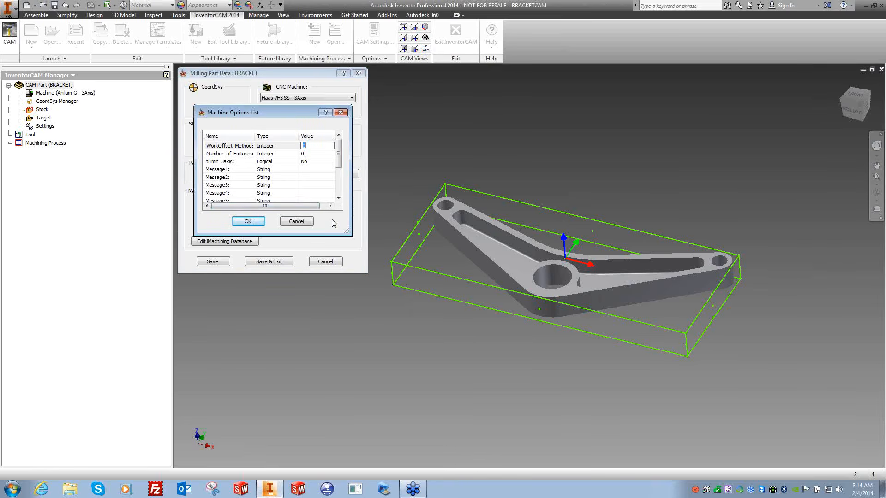
pyautogui.click(297, 222)
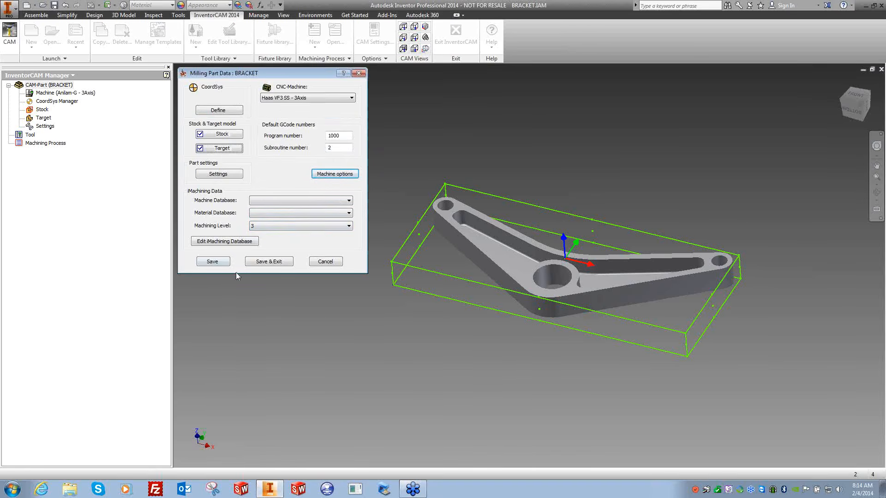
# Step: Save and exit the milling part data, then reopen the CAM-Part definition to check it and save it again
pyautogui.click(268, 262)
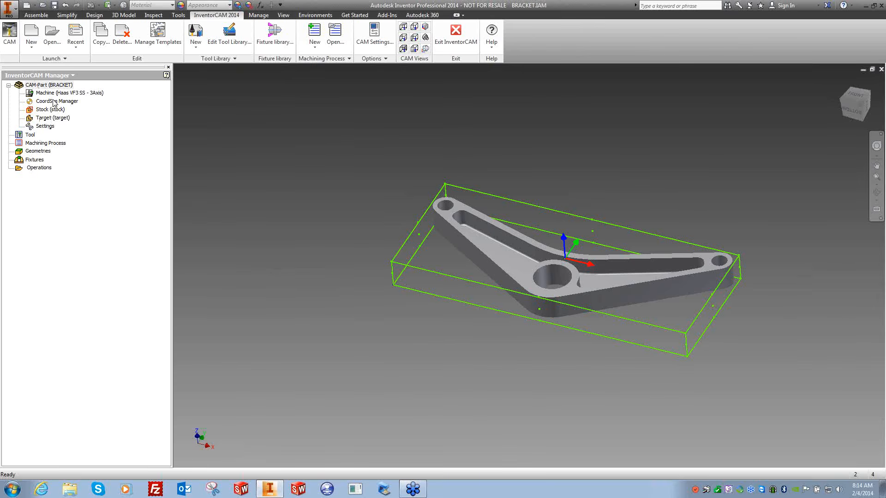
pyautogui.click(56, 87)
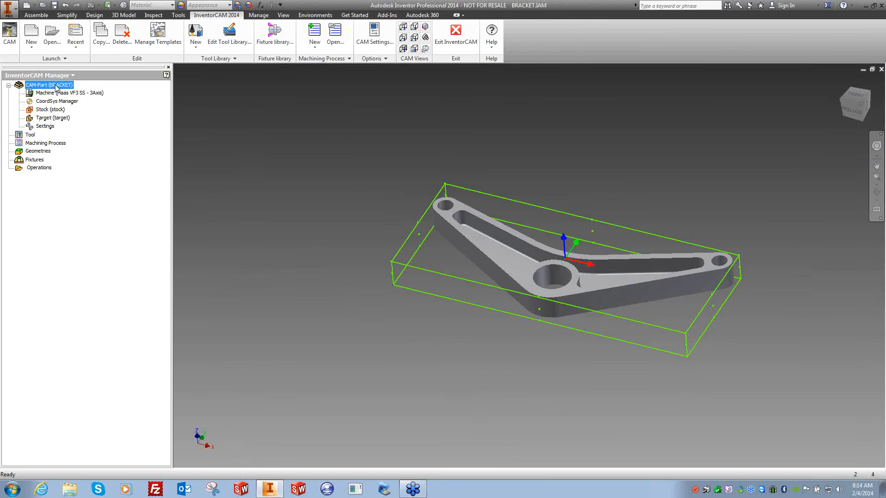
pyautogui.rightClick(61, 87)
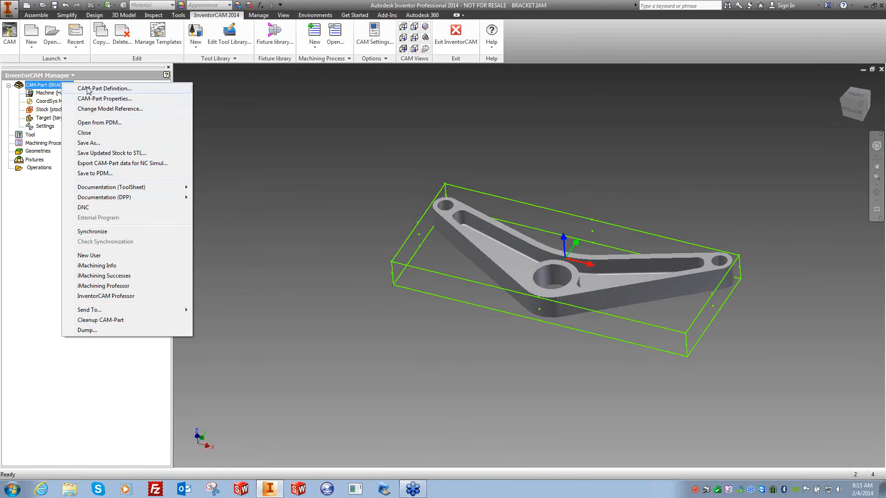
pyautogui.click(128, 91)
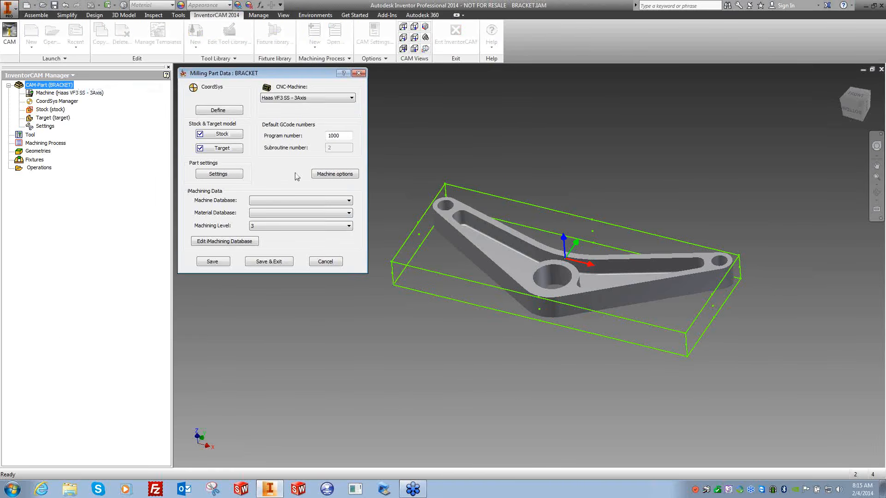
pyautogui.click(283, 262)
# Step: Examine the CAM-Part properties for the directory, model name, size, creation date, type and units, and close them
pyautogui.rightClick(59, 85)
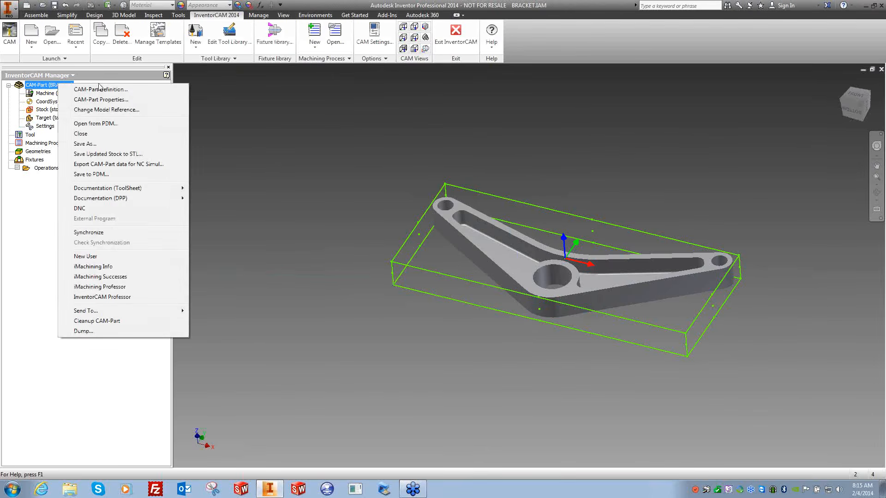
pyautogui.click(104, 103)
pyautogui.moveTo(247, 77); pyautogui.dragTo(241, 74)
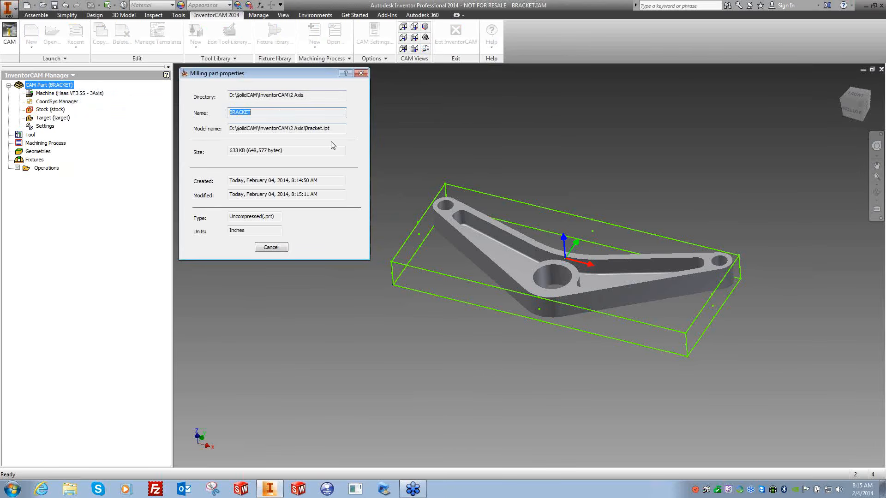
pyautogui.moveTo(340, 129); pyautogui.dragTo(227, 129)
pyautogui.click(303, 129)
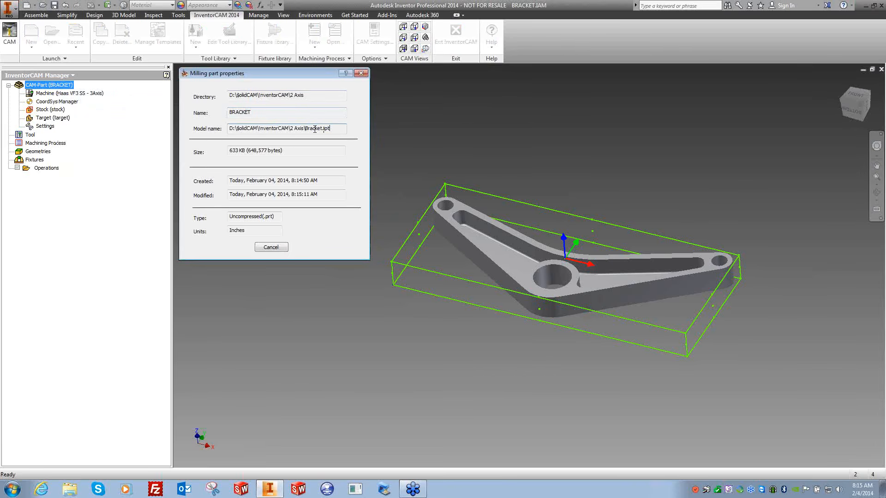
pyautogui.moveTo(306, 130); pyautogui.dragTo(230, 130)
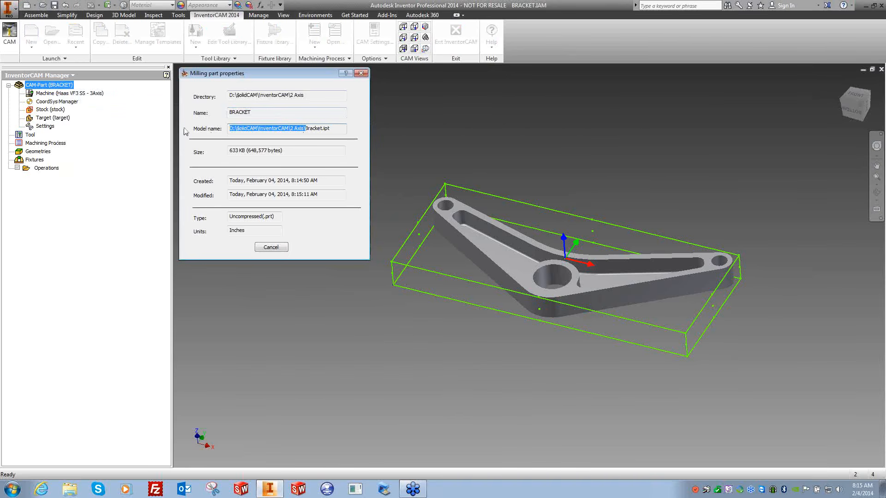
pyautogui.moveTo(310, 95); pyautogui.dragTo(229, 95)
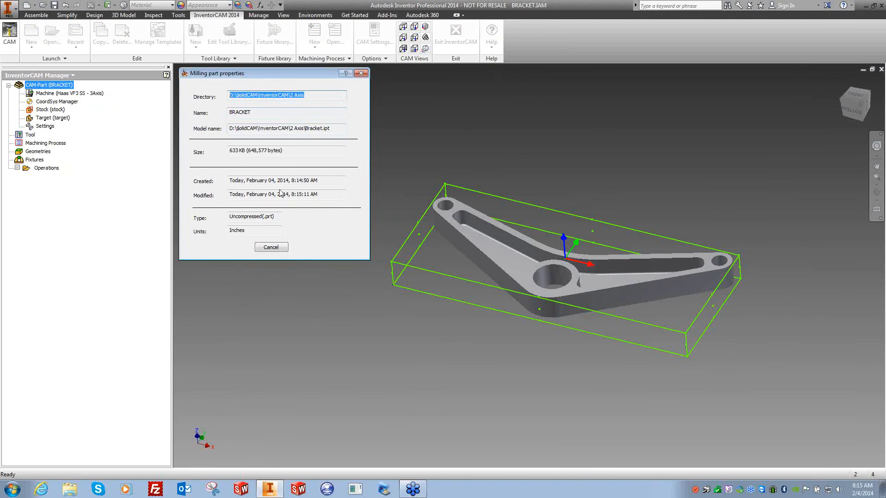
pyautogui.moveTo(318, 180); pyautogui.dragTo(229, 181)
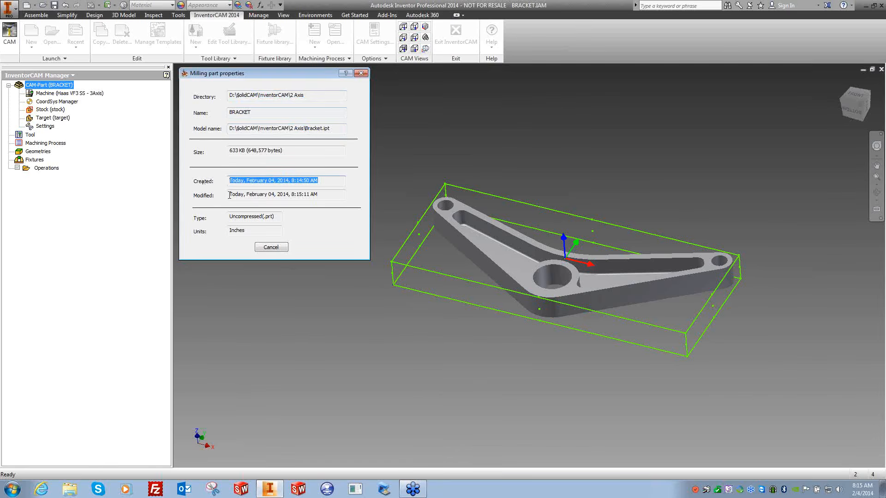
pyautogui.moveTo(286, 151); pyautogui.dragTo(229, 151)
pyautogui.moveTo(277, 216); pyautogui.dragTo(229, 230)
pyautogui.click(254, 229)
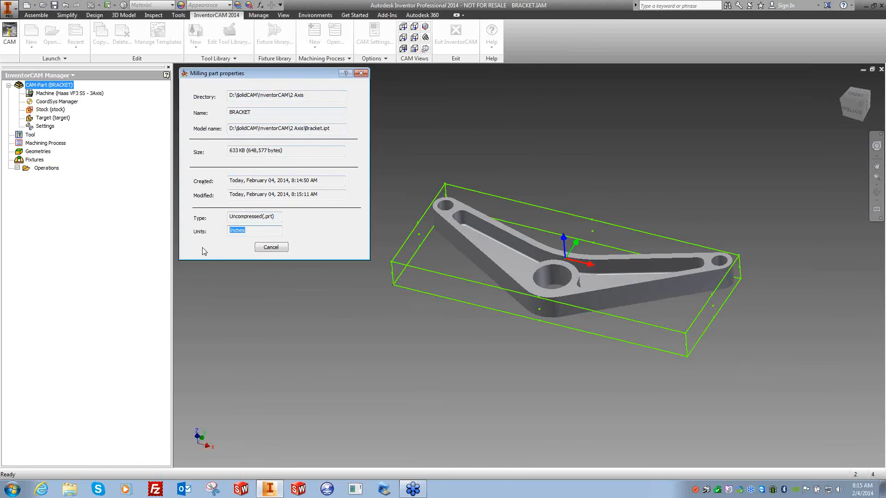
pyautogui.click(264, 248)
# Step: Inspect the CAM-Part's model reference, browse the 2 Axis folder for alternative models, and cancel both dialogs
pyautogui.rightClick(68, 85)
pyautogui.click(116, 110)
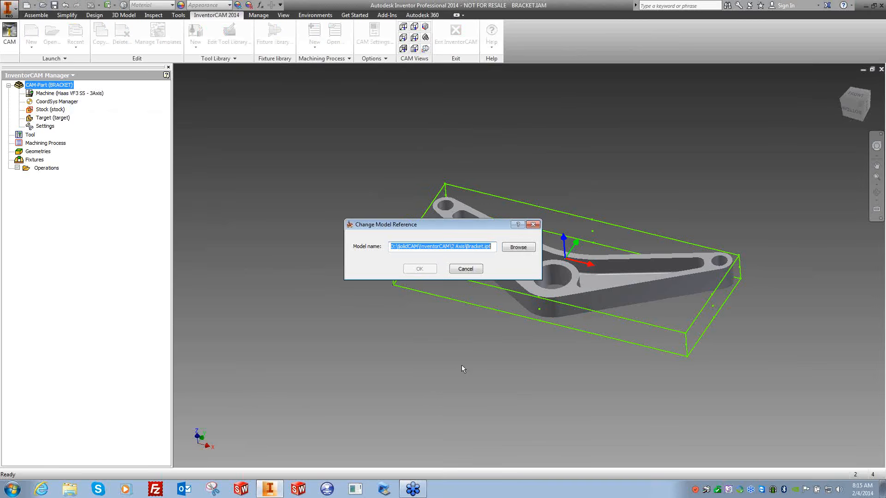
pyautogui.moveTo(417, 226); pyautogui.dragTo(251, 76)
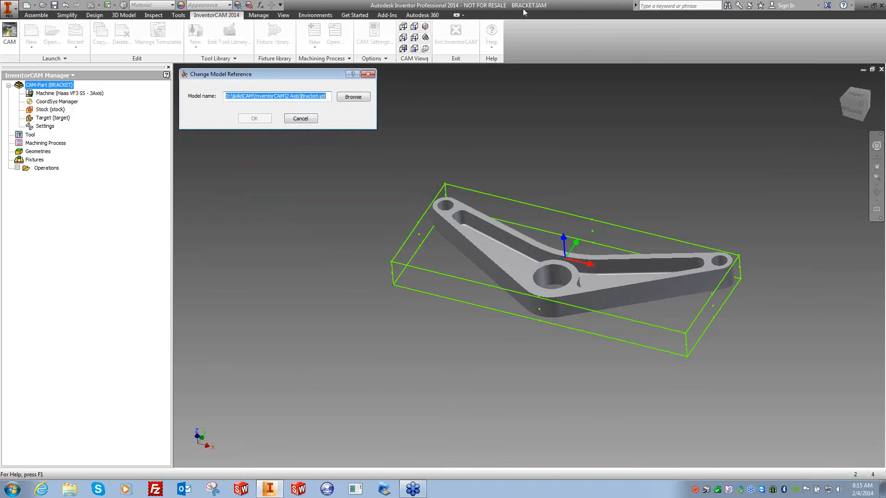
pyautogui.moveTo(328, 96); pyautogui.dragTo(302, 118)
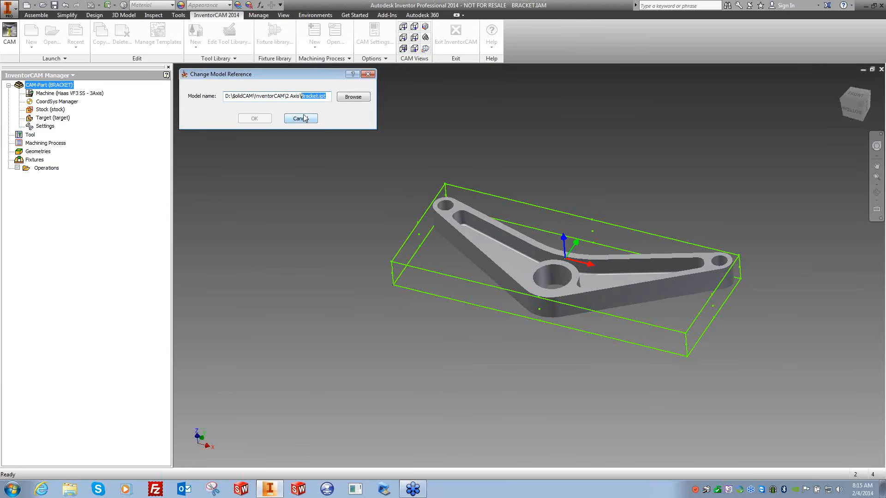
pyautogui.click(328, 96)
pyautogui.click(353, 97)
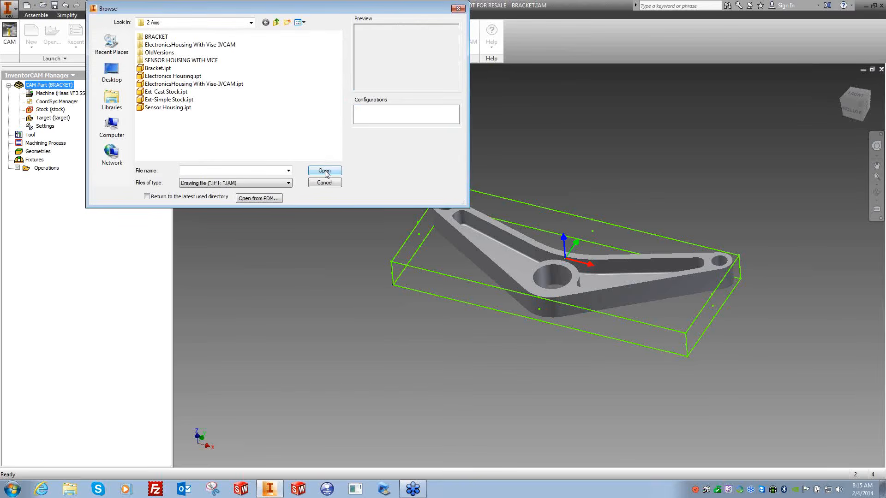
pyautogui.click(324, 182)
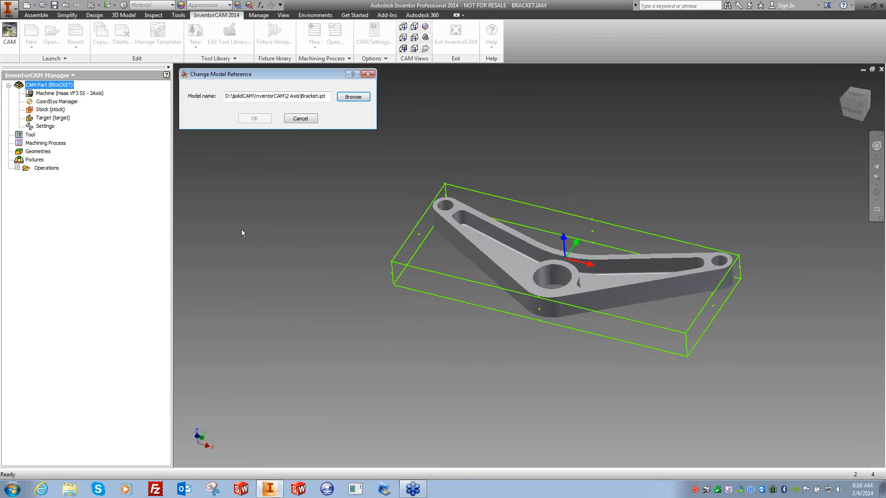
pyautogui.click(303, 119)
pyautogui.rightClick(55, 85)
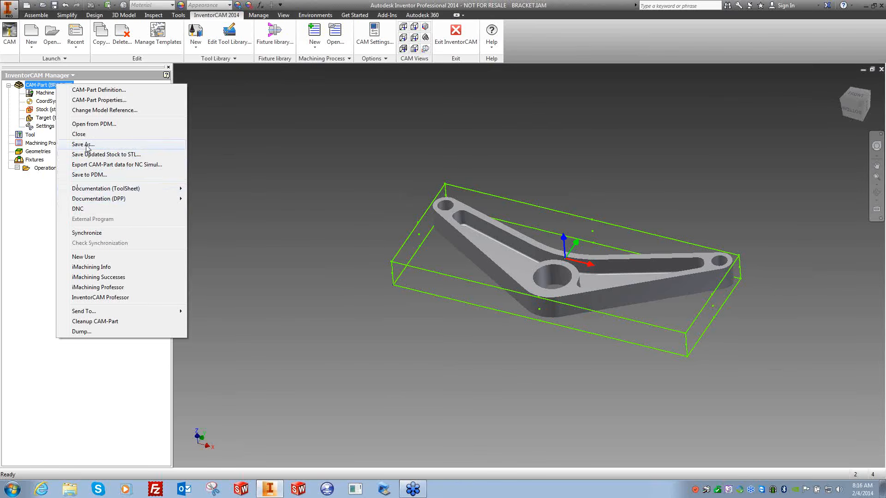
pyautogui.click(106, 110)
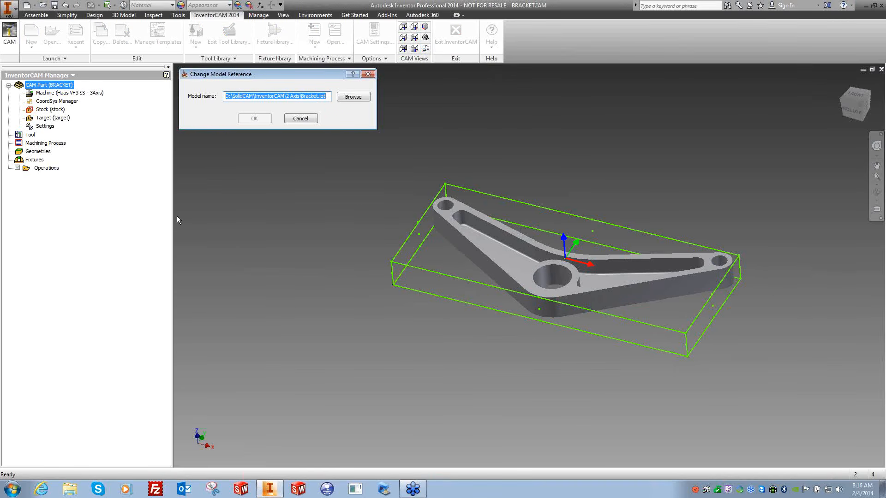
pyautogui.click(309, 119)
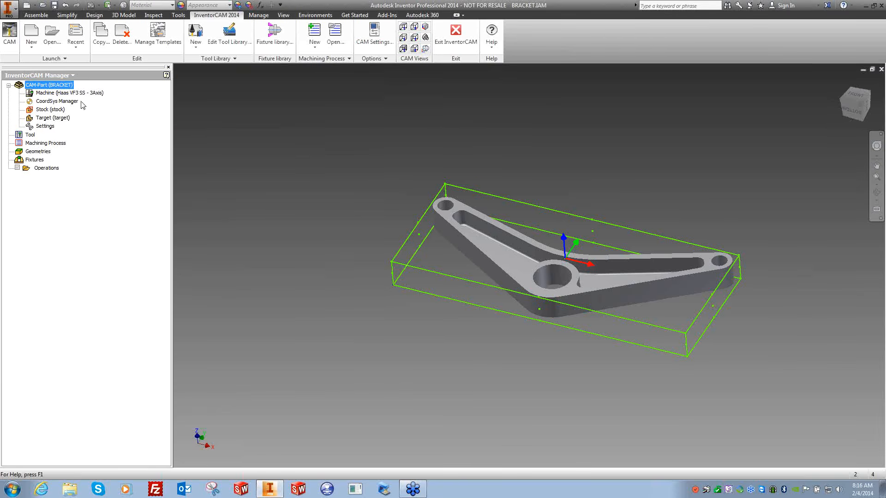
pyautogui.rightClick(63, 88)
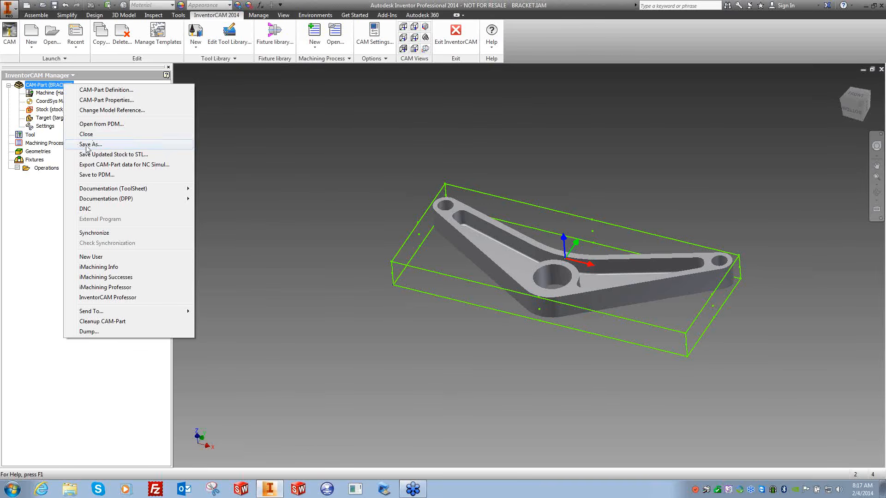
pyautogui.click(55, 193)
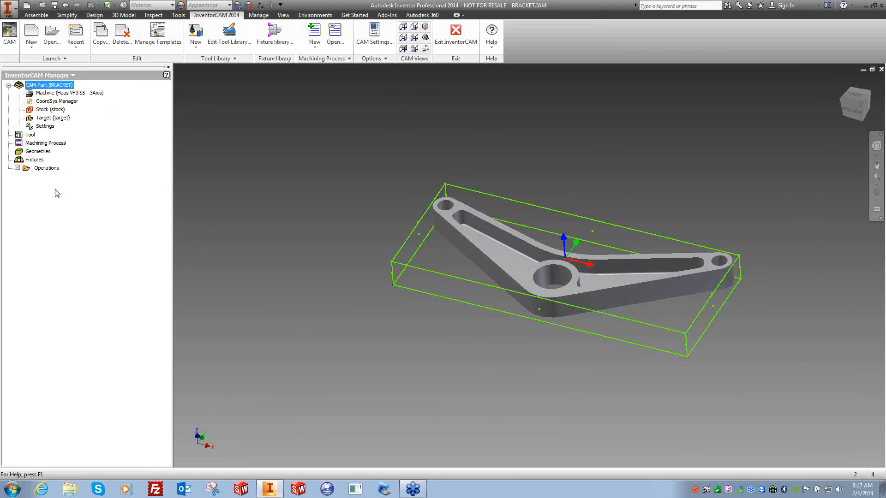
# Step: Switch to Windows Explorer, browse drive D: to the 2 Axis folder under SolidCAM's InventorCAM folder, and select Bracket.ipt
pyautogui.click(69, 489)
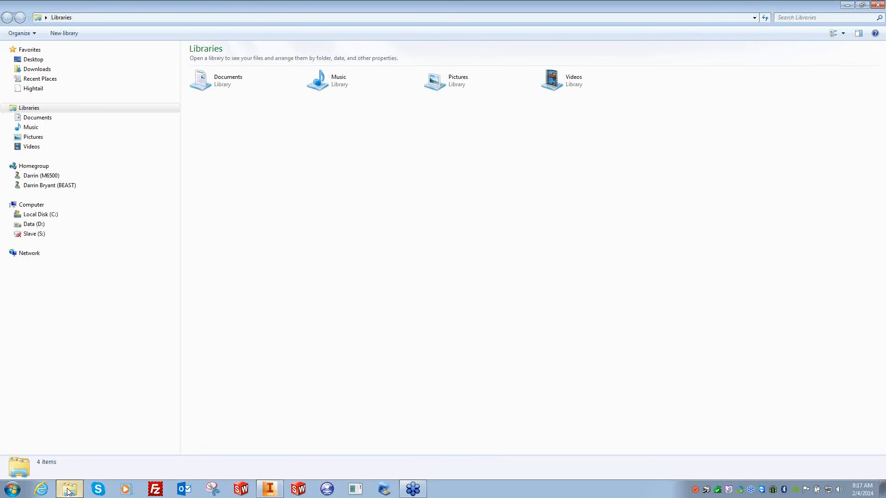
pyautogui.click(36, 225)
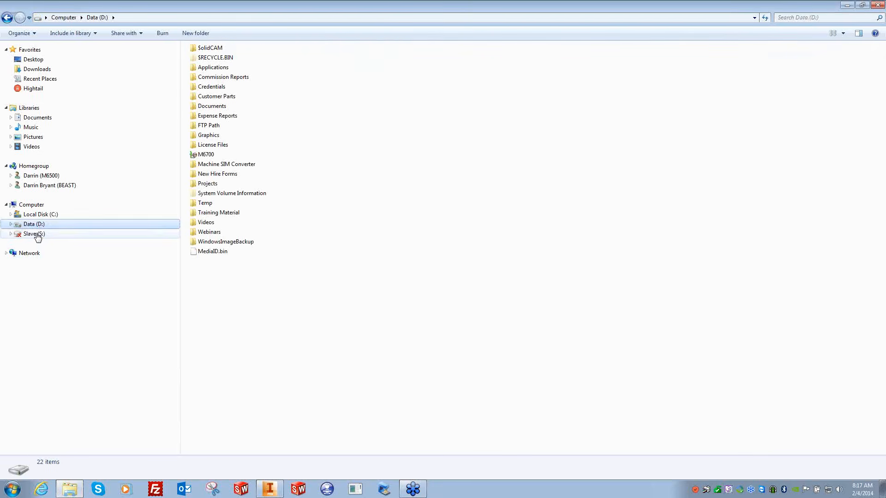
pyautogui.click(37, 235)
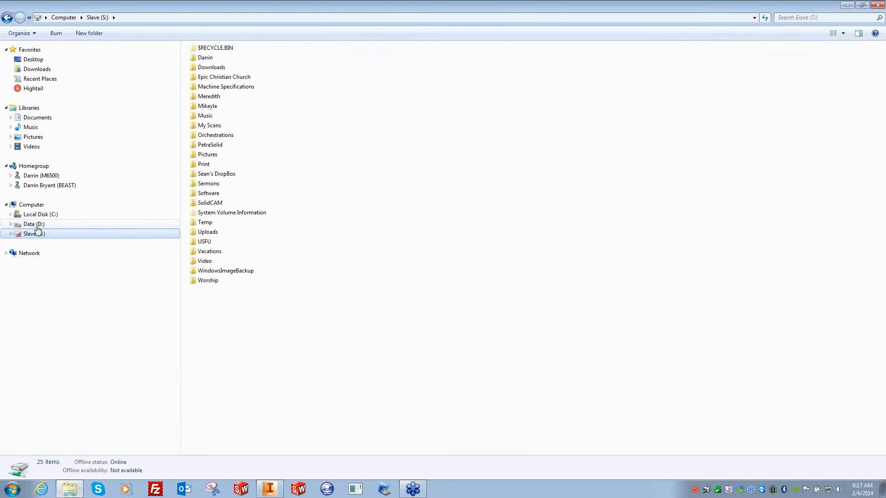
pyautogui.click(37, 226)
pyautogui.doubleClick(209, 48)
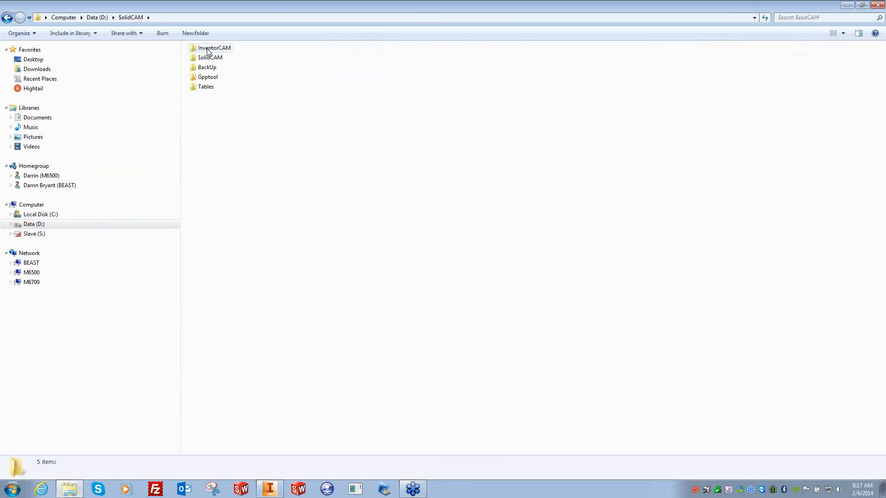
pyautogui.doubleClick(209, 48)
pyautogui.doubleClick(207, 58)
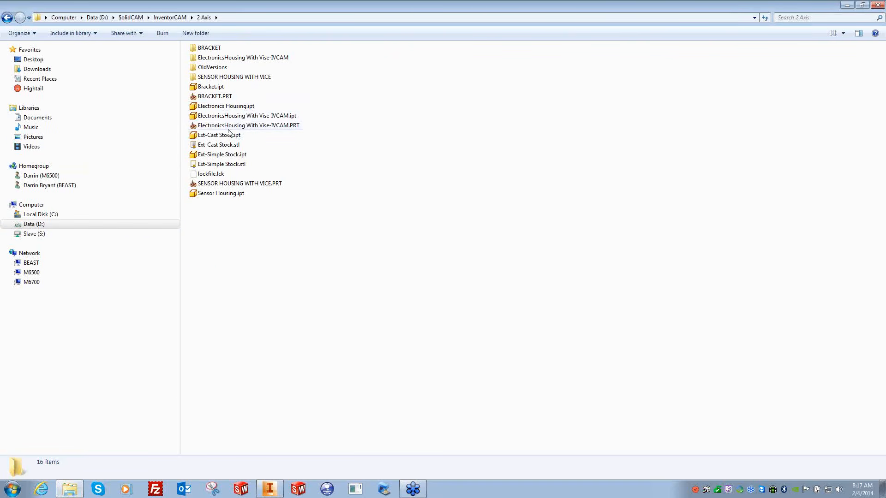
pyautogui.click(216, 88)
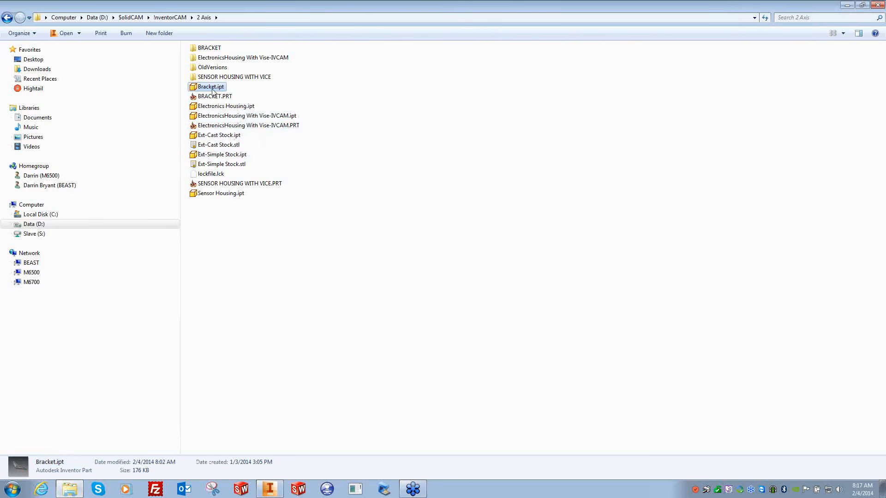
# Step: Check the open CAM-Part in Inventor, then return to Windows Explorer and examine BRACKET.PRT and the BRACKET folder beside Bracket.ipt
pyautogui.moveTo(214, 91)
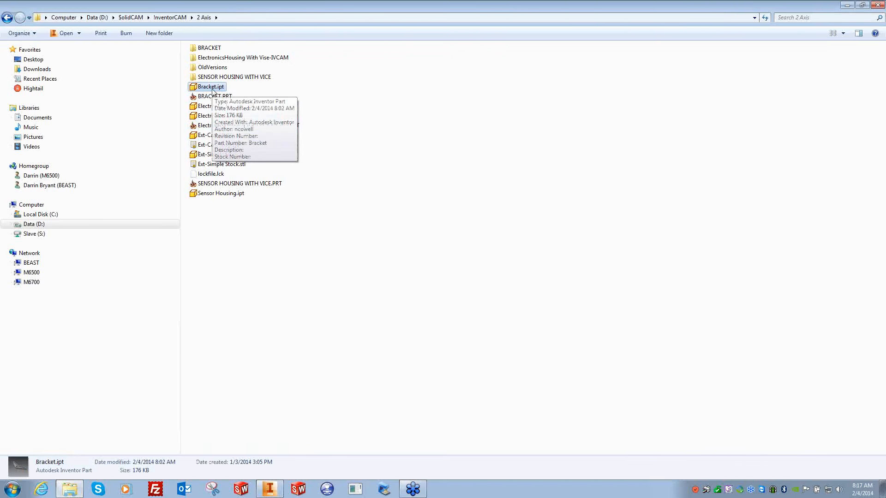
pyautogui.click(270, 488)
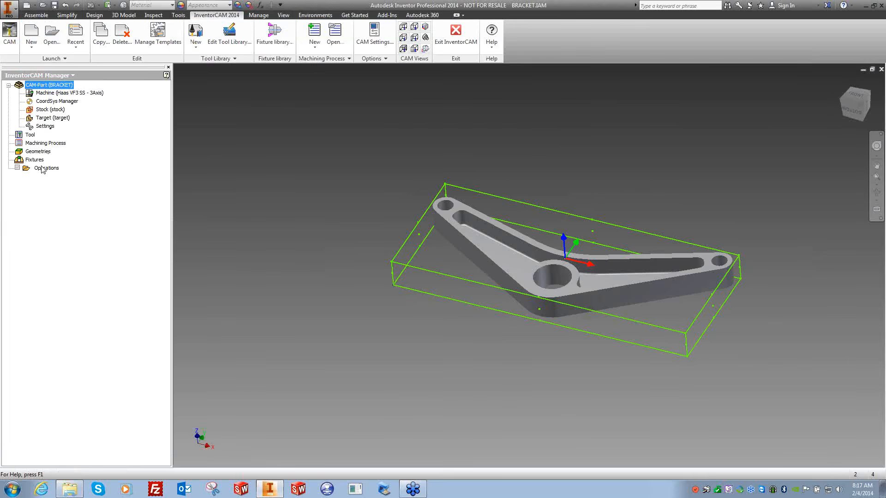
pyautogui.click(82, 490)
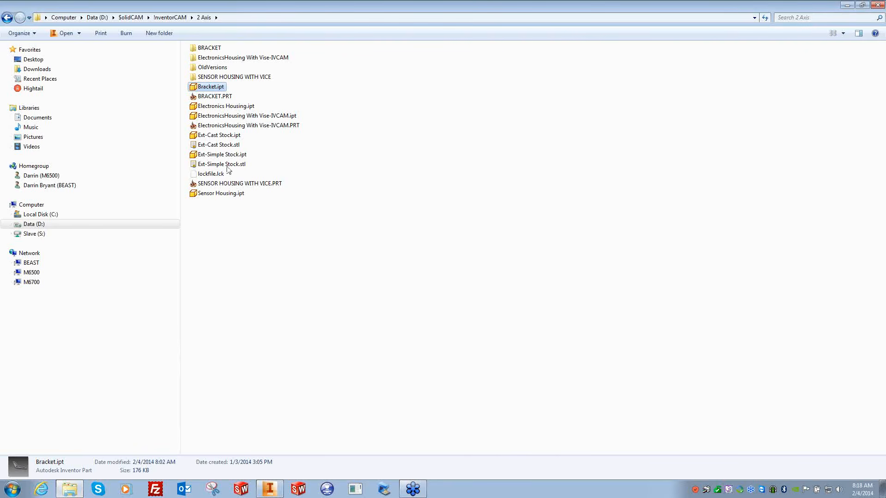
pyautogui.click(216, 97)
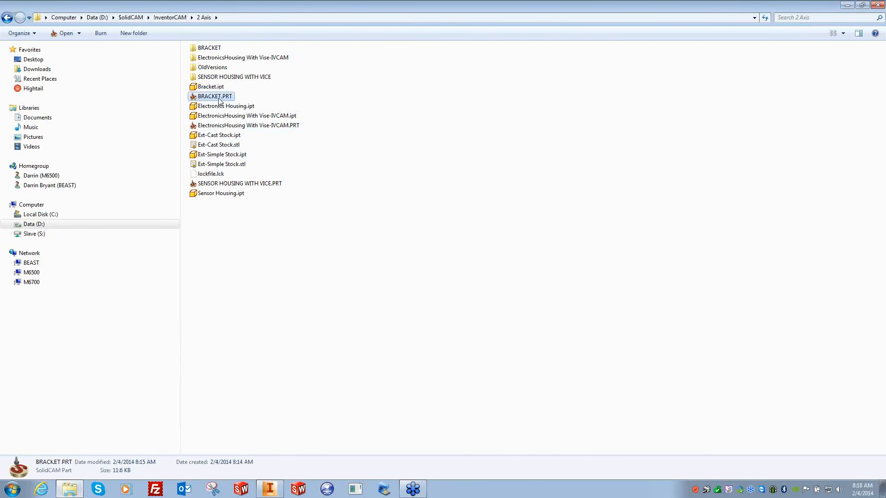
pyautogui.click(215, 52)
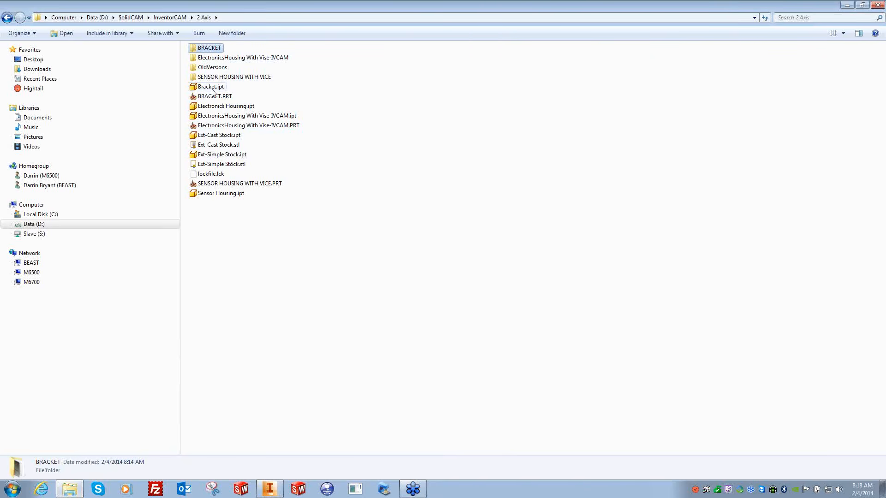
pyautogui.moveTo(213, 91)
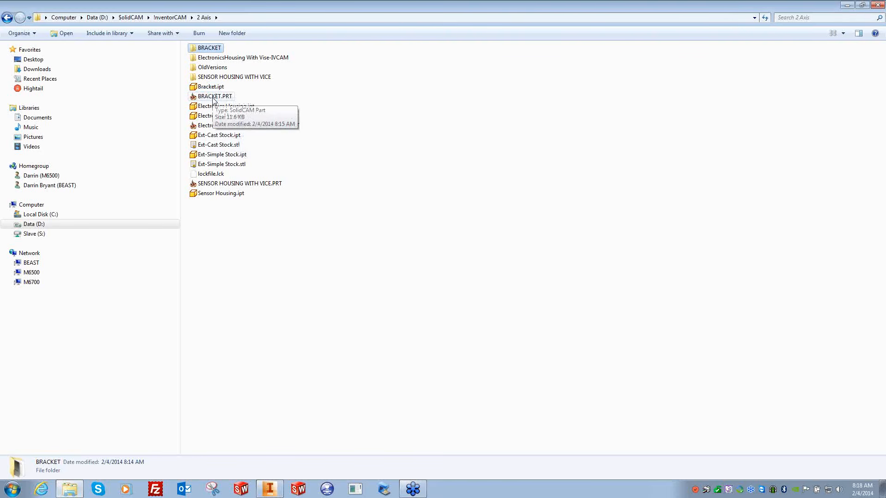
# Step: Open the BRACKET folder and examine the BRACKET.IAM, CAM.IPT and DesignModel.ipt files
pyautogui.doubleClick(208, 49)
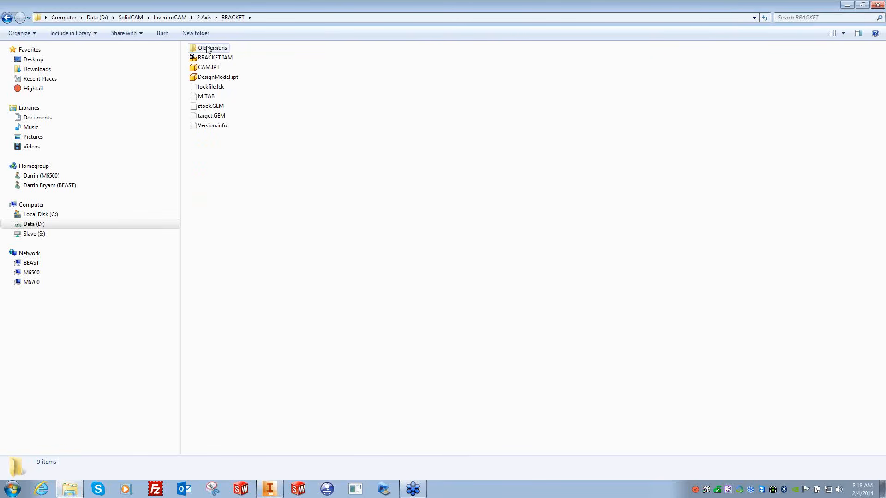
pyautogui.click(229, 59)
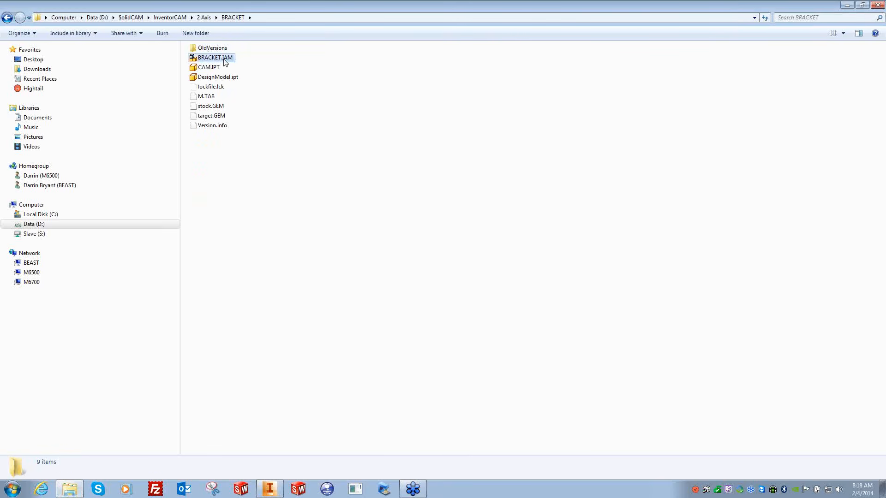
pyautogui.click(291, 68)
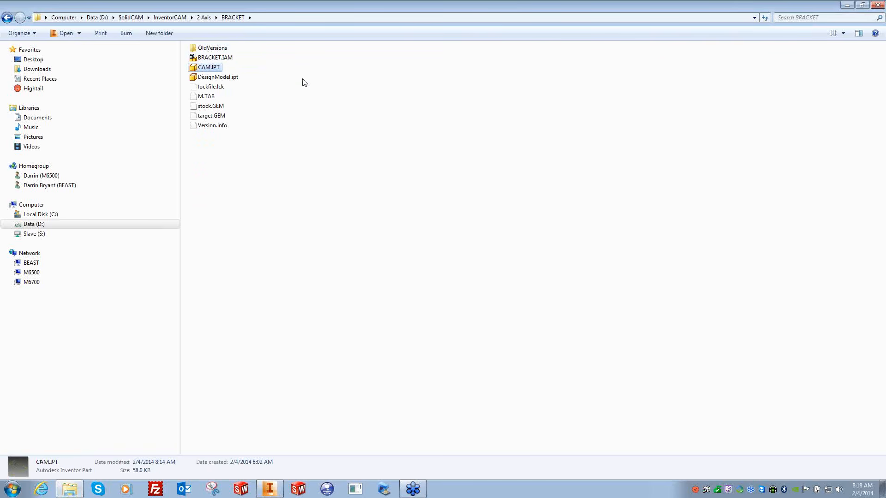
pyautogui.click(220, 79)
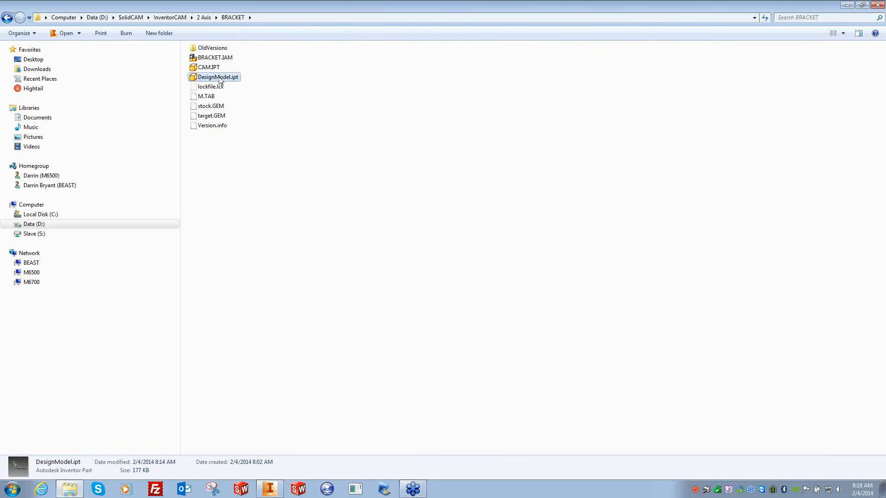
# Step: Go back to the 2 Axis folder to point out the original Bracket.ipt, and reopen the BRACKET folder
pyautogui.click(203, 17)
pyautogui.click(212, 87)
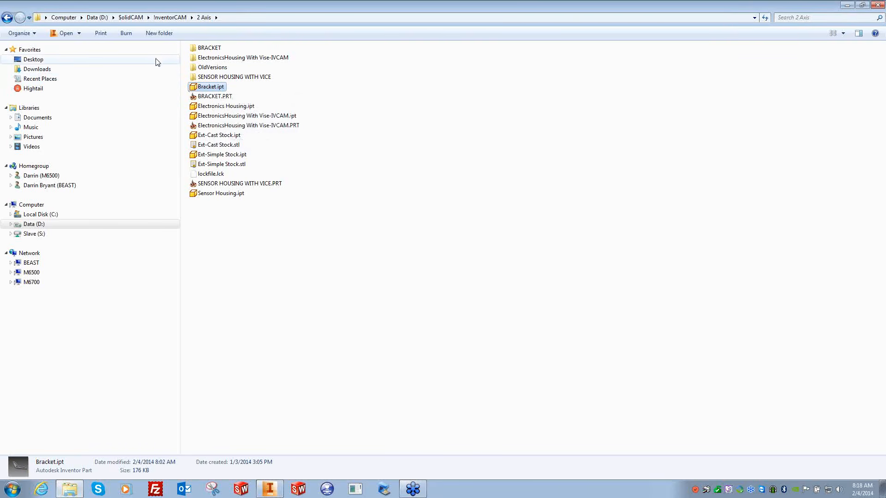
pyautogui.doubleClick(203, 48)
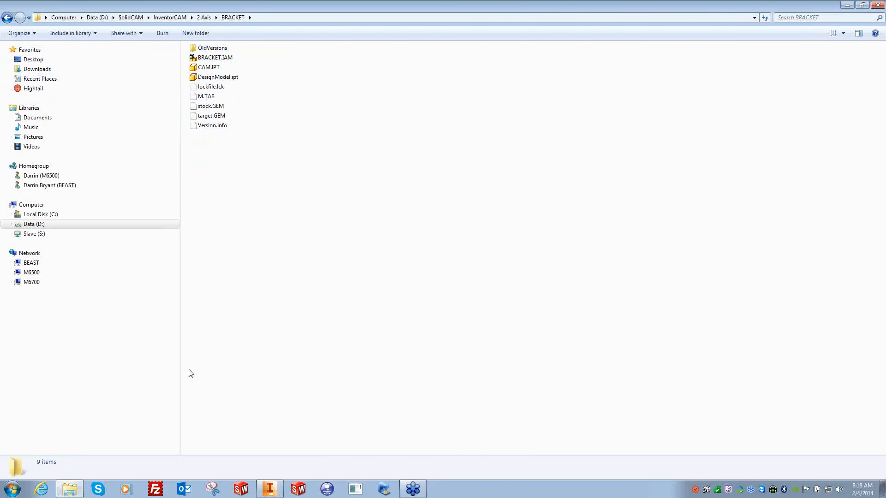
# Step: Switch to Inventor, show the Model browser instead of the InventorCAM Manager, compare its Assembly and Modeling views, and set it to Modeling View
pyautogui.click(275, 489)
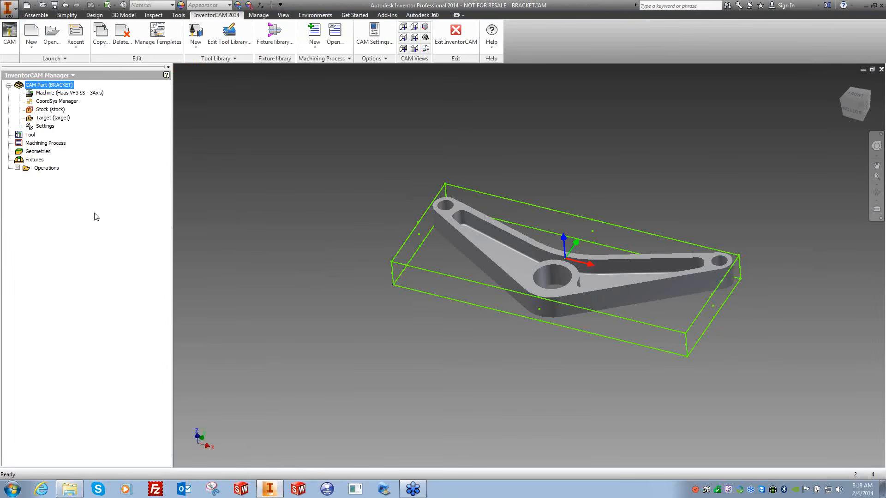
pyautogui.click(29, 77)
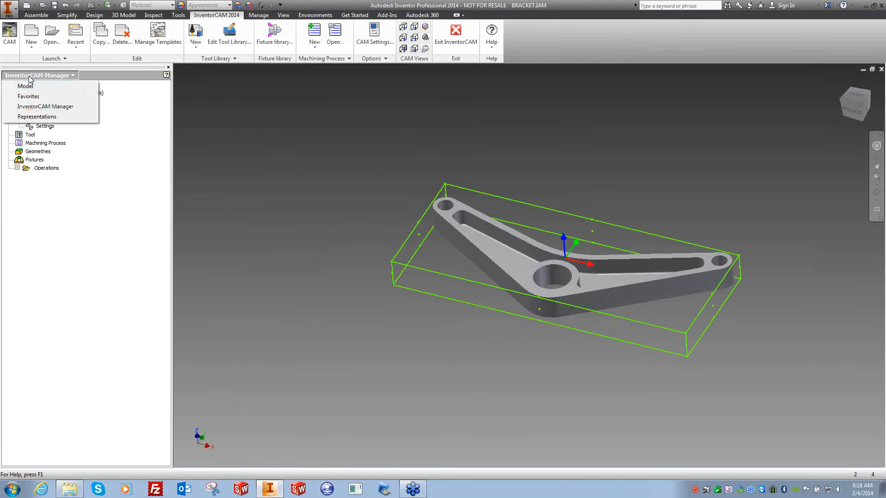
pyautogui.click(25, 86)
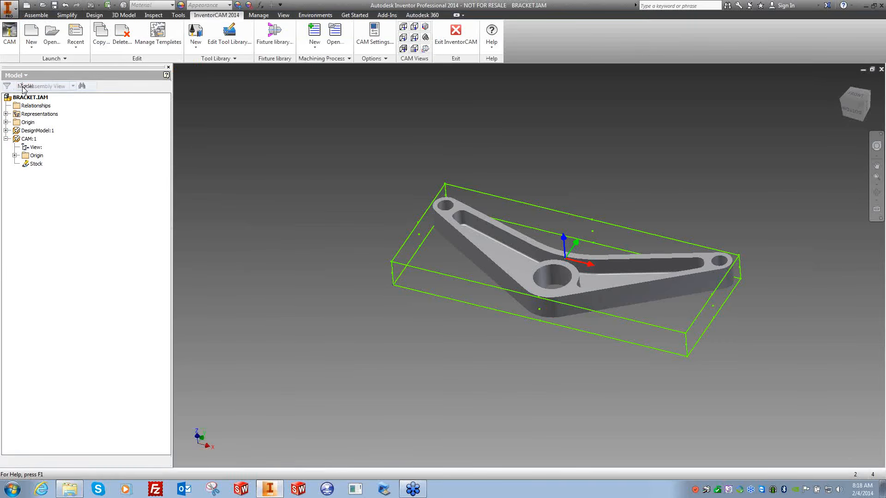
pyautogui.click(73, 86)
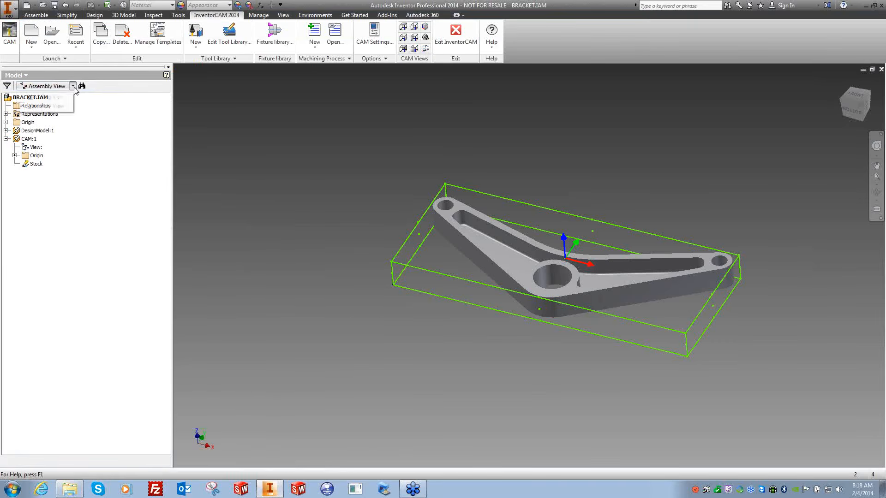
pyautogui.click(41, 97)
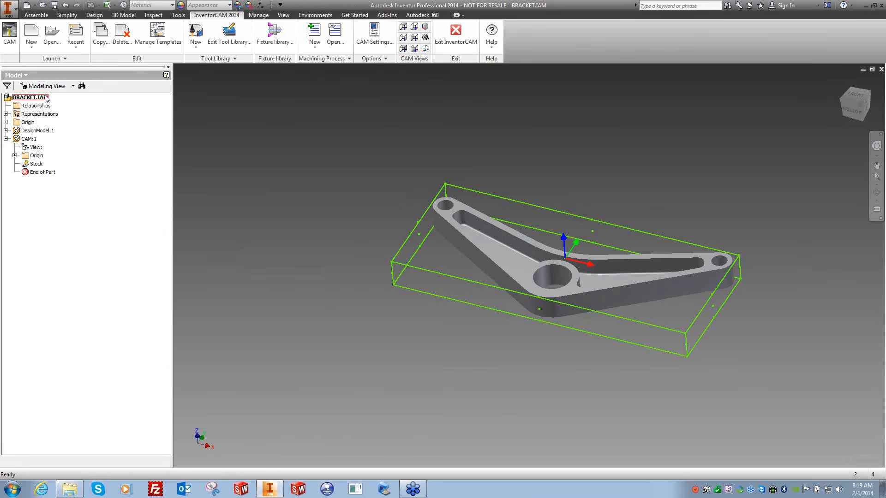
pyautogui.click(73, 86)
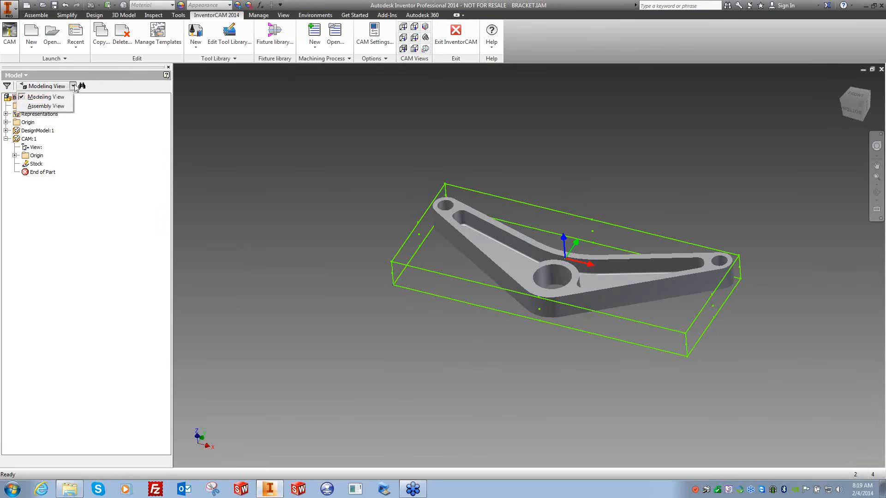
pyautogui.click(40, 106)
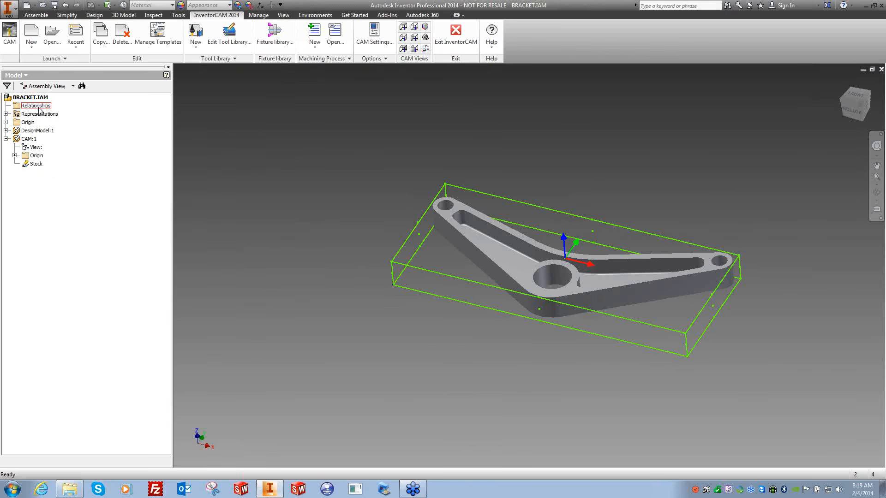
pyautogui.click(73, 86)
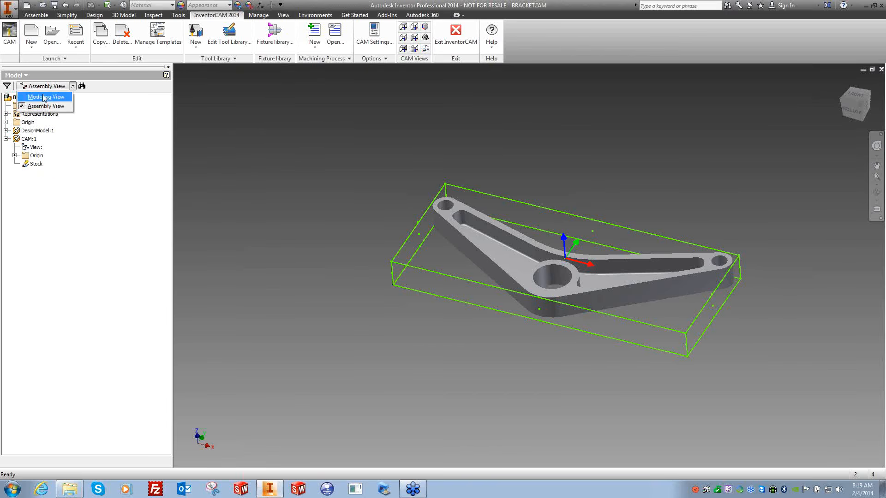
pyautogui.click(44, 98)
# Step: Highlight the BRACKET.IAM assembly and the CAM:1 component in the model tree, and expand DesignModel:1 to inspect its features
pyautogui.click(40, 98)
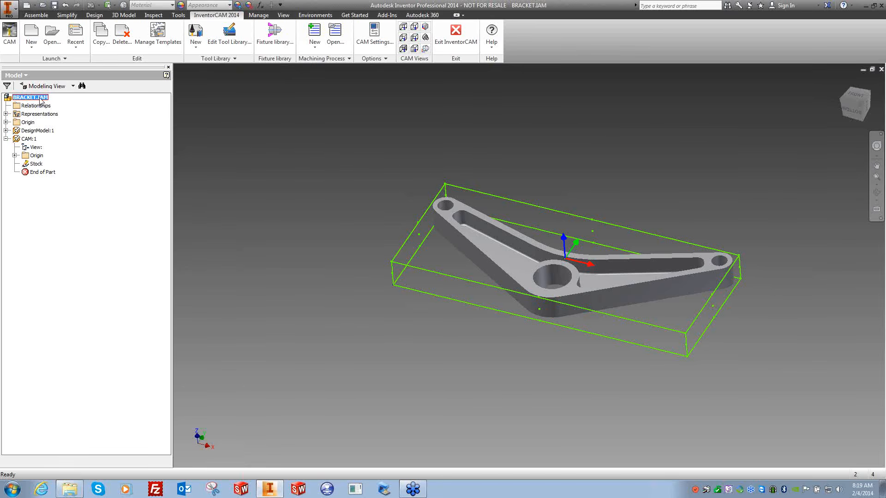
pyautogui.click(31, 139)
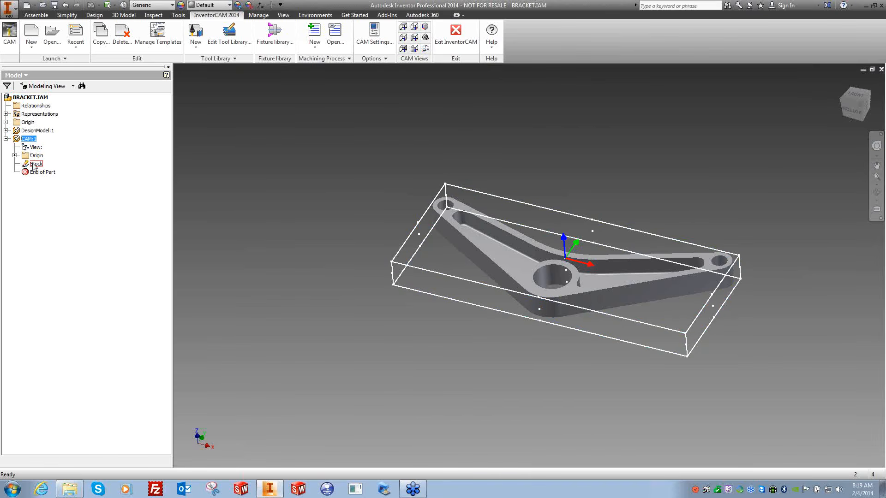
pyautogui.click(6, 131)
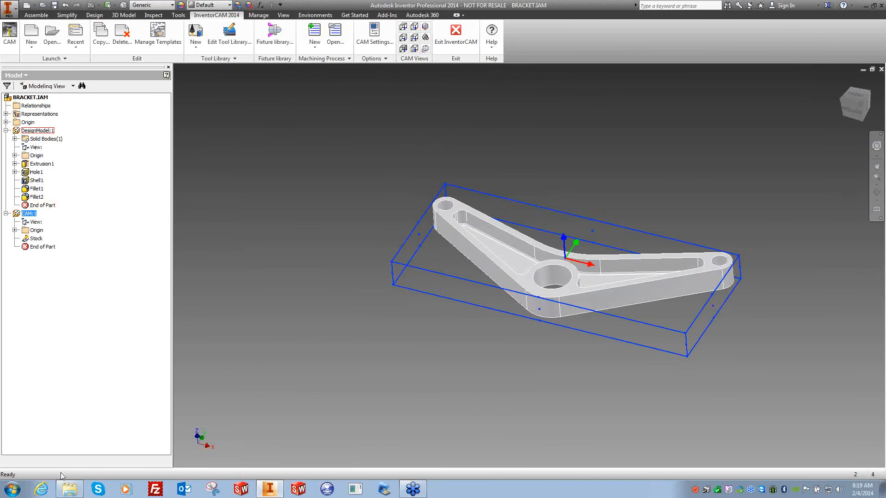
# Step: Switch to Windows Explorer, go up to the 2 Axis folder, and select the original Bracket.ipt
pyautogui.click(70, 488)
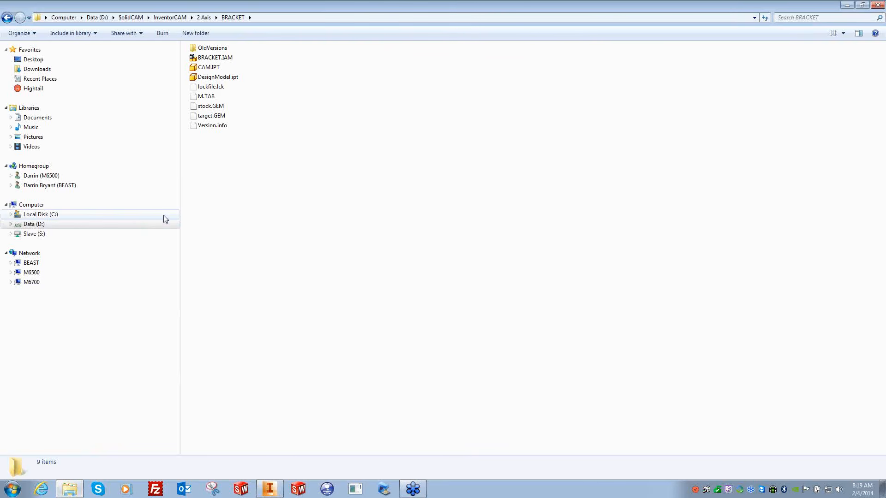
pyautogui.click(203, 17)
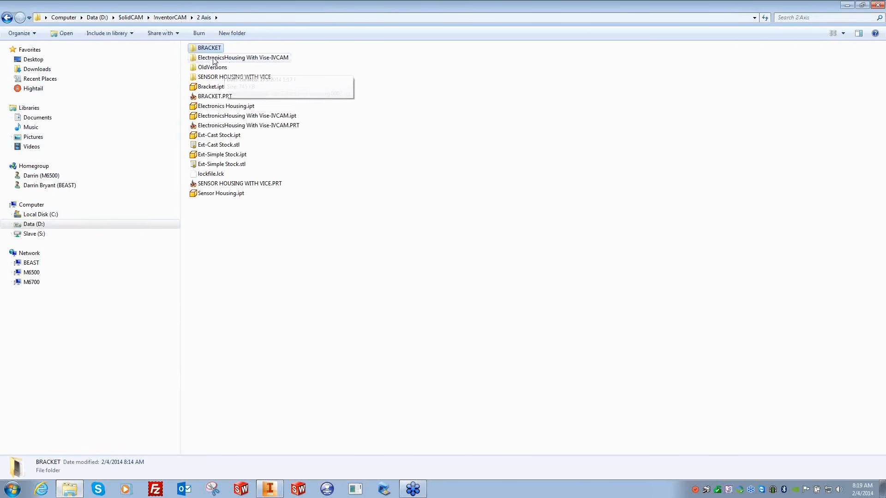
pyautogui.click(206, 88)
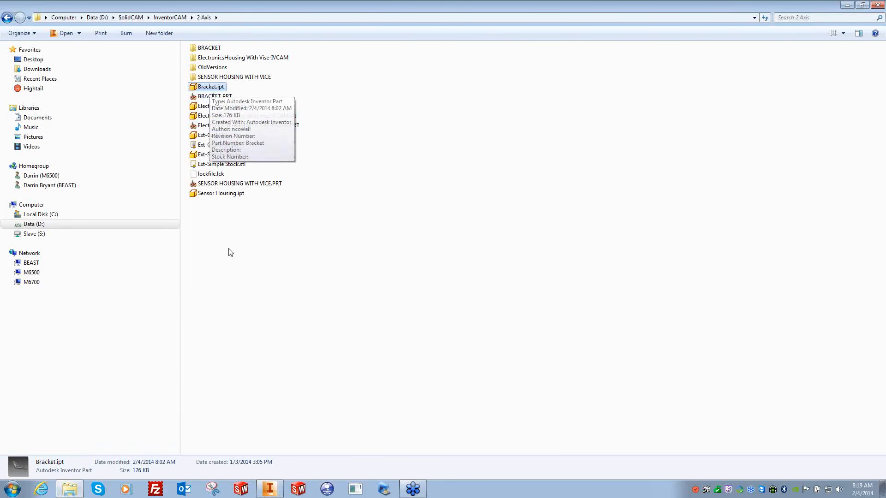
# Step: Switch back to Inventor, select the BRACKET.IAM assembly in the model tree, and collapse DesignModel:1
pyautogui.moveTo(273, 492)
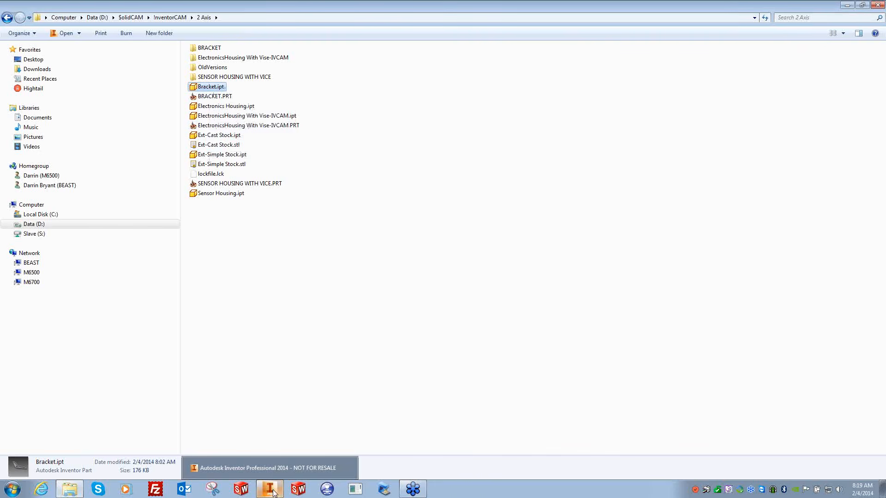
pyautogui.click(273, 493)
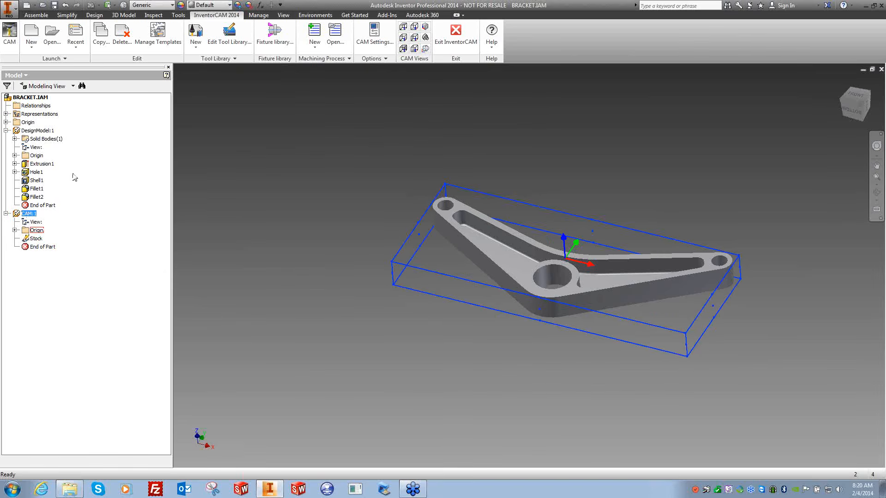
pyautogui.click(43, 98)
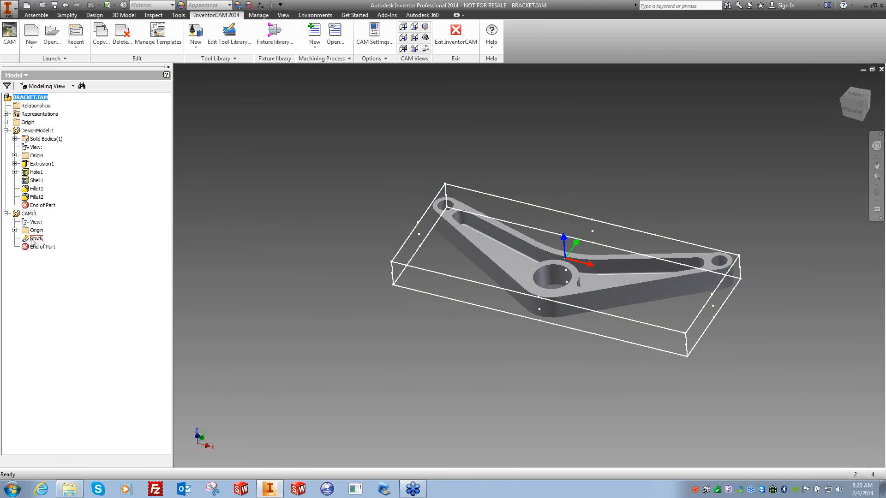
pyautogui.click(6, 131)
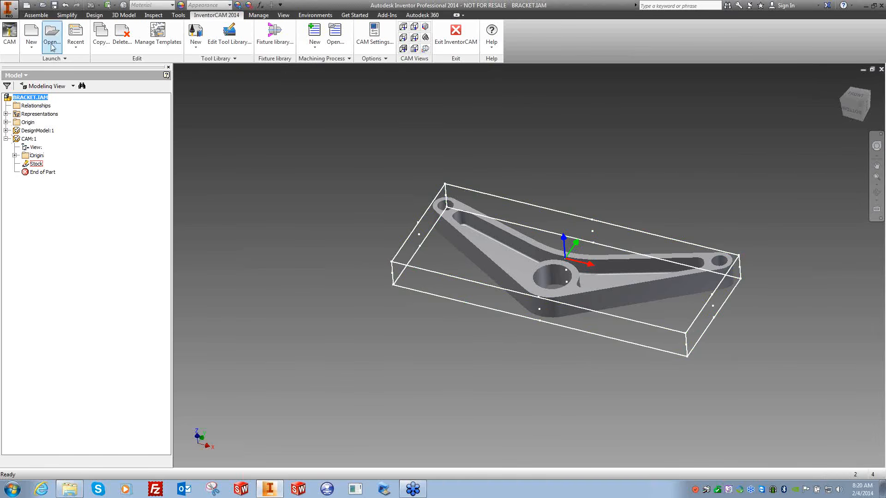
# Step: Show the assembly tools and review the contents of the CAM:1 and DesignModel:1 components, leaving both collapsed in the model tree
pyautogui.click(36, 15)
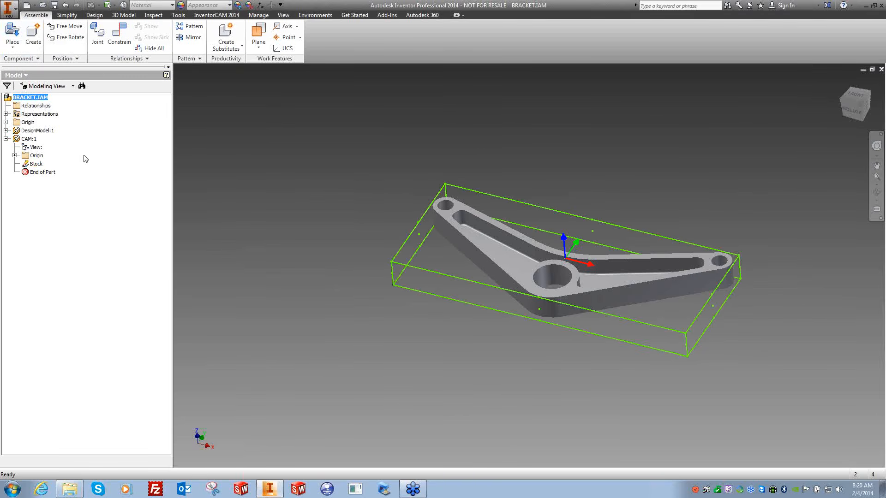
pyautogui.click(6, 138)
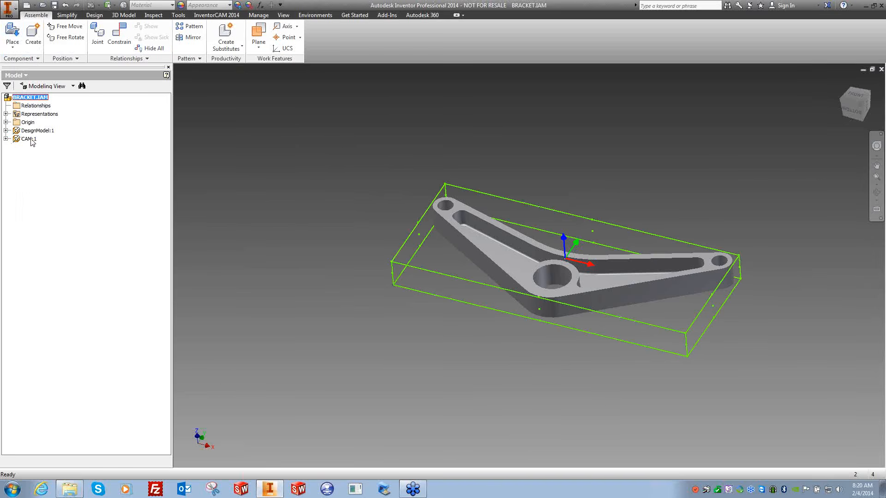
pyautogui.click(6, 139)
pyautogui.click(6, 130)
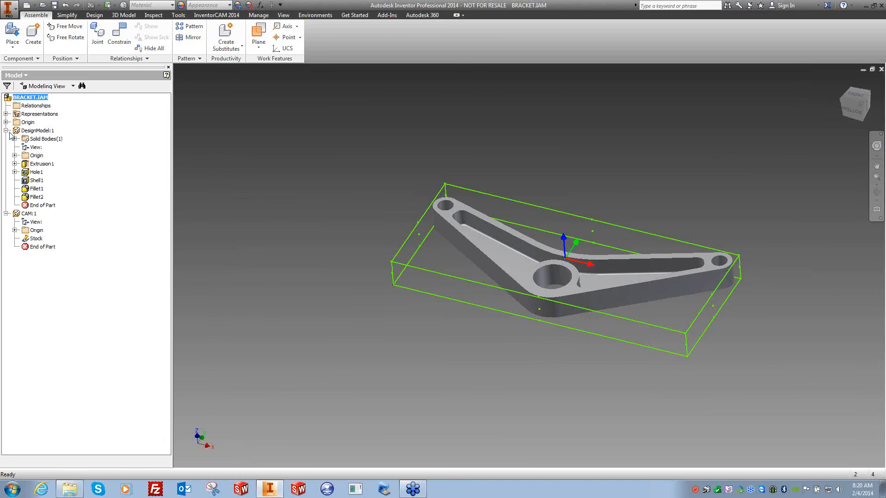
pyautogui.click(6, 130)
pyautogui.click(6, 138)
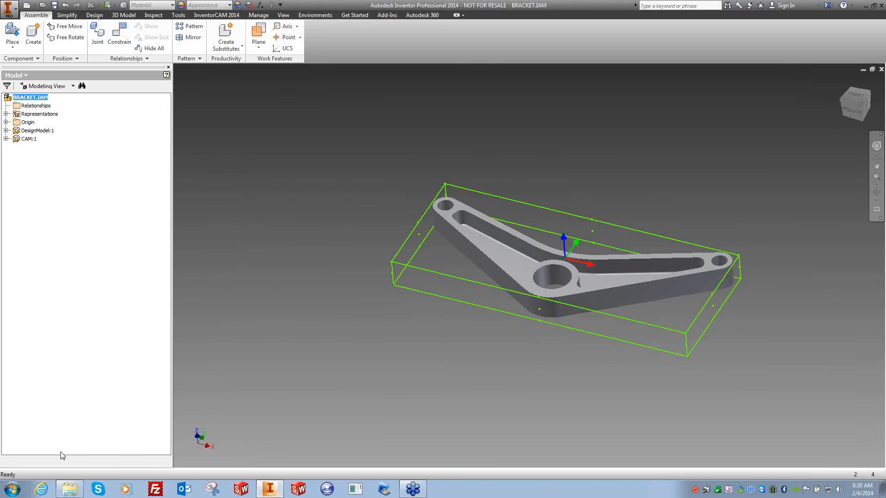
# Step: Switch to Windows Explorer and compare the contents of the 2 Axis folder and its BRACKET subfolder, ending inside BRACKET
pyautogui.click(79, 487)
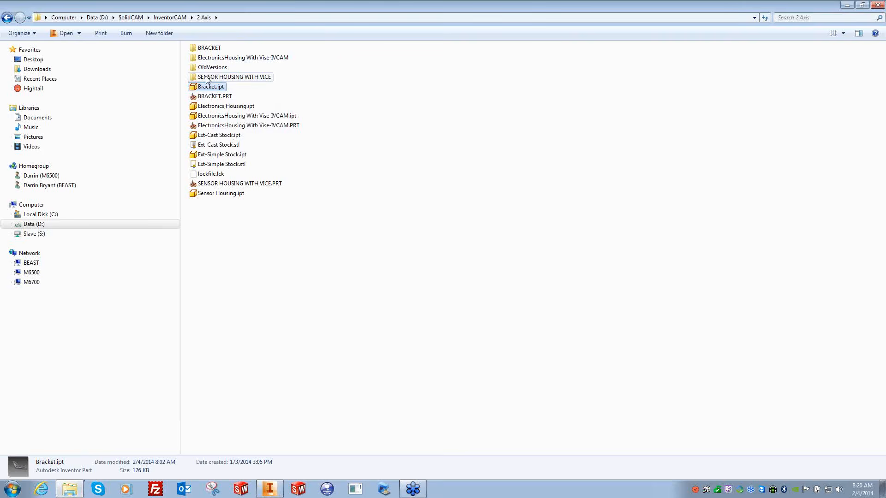
pyautogui.click(210, 48)
pyautogui.doubleClick(210, 49)
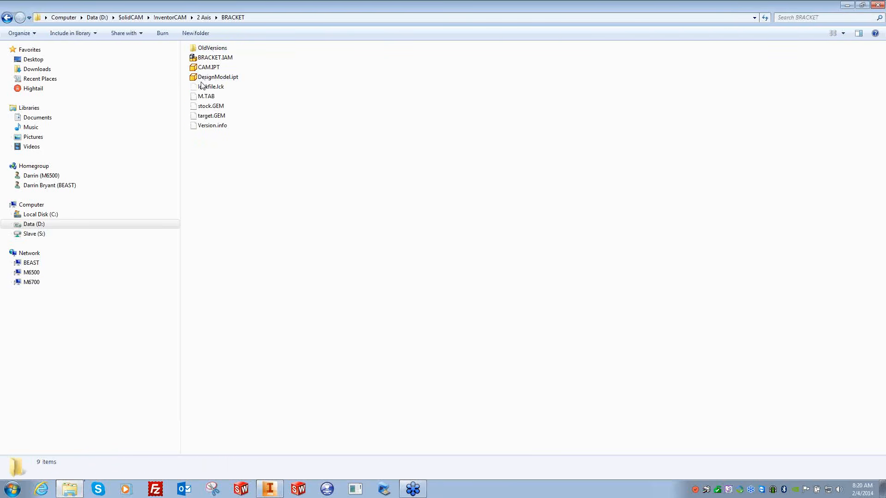
pyautogui.click(7, 18)
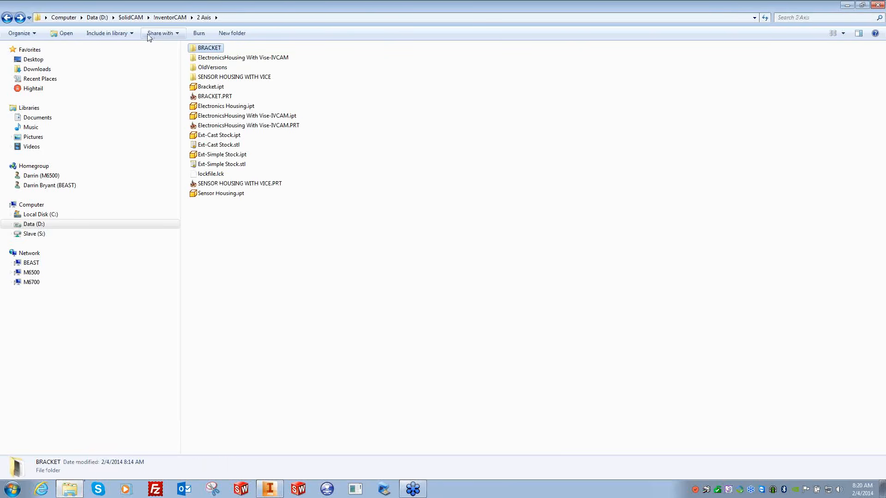
pyautogui.click(193, 87)
pyautogui.doubleClick(193, 49)
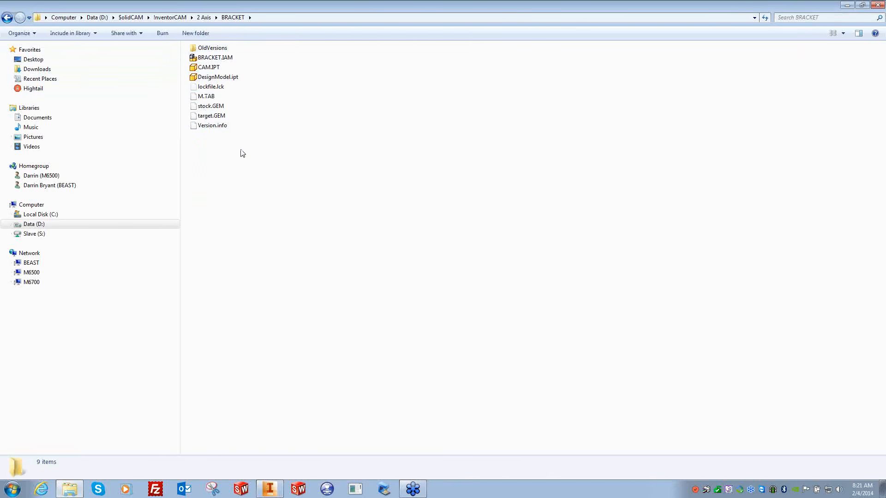
# Step: Inspect lockfile.lck, M.TAB, stock.GEM and target.GEM in turn, leaving the BRACKET folder open
pyautogui.click(212, 87)
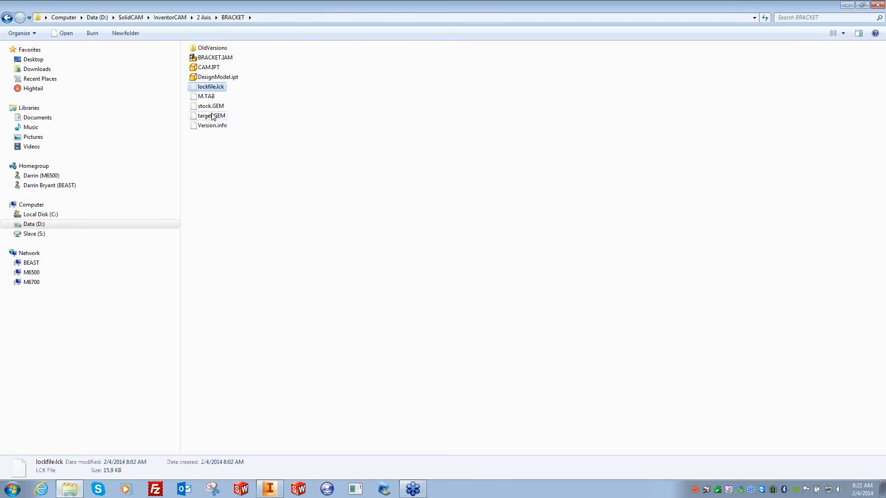
pyautogui.click(207, 97)
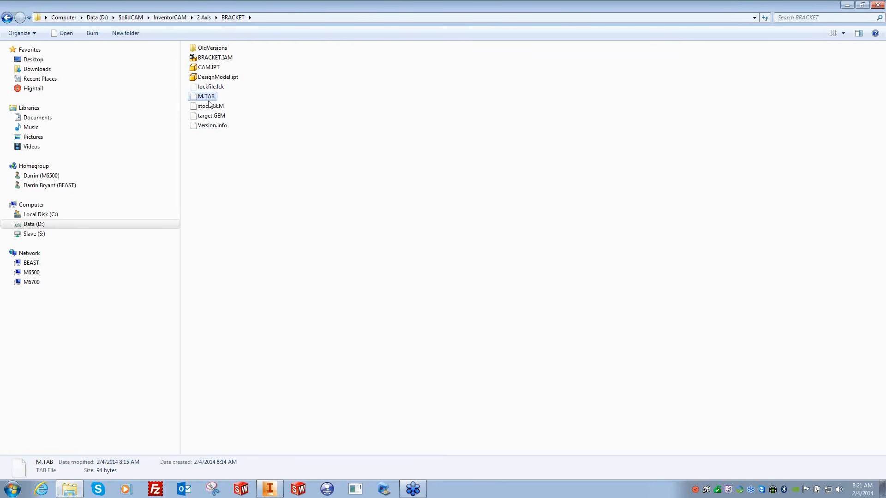
pyautogui.click(210, 106)
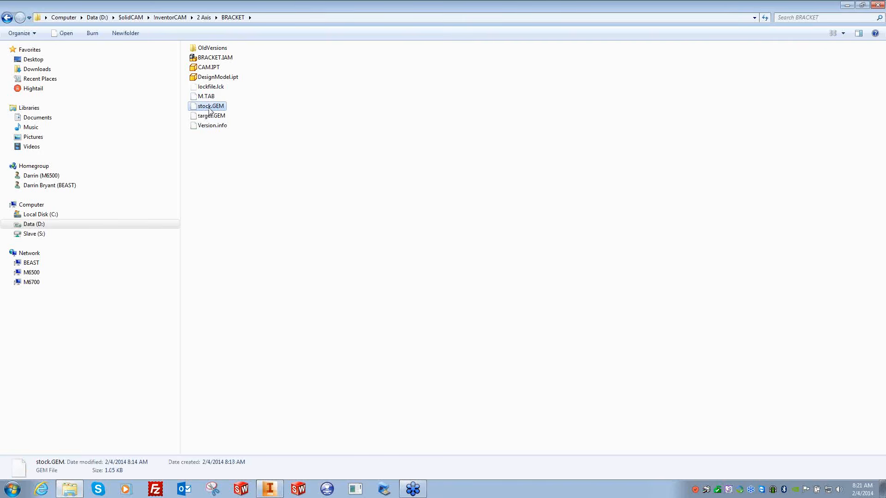
pyautogui.click(210, 119)
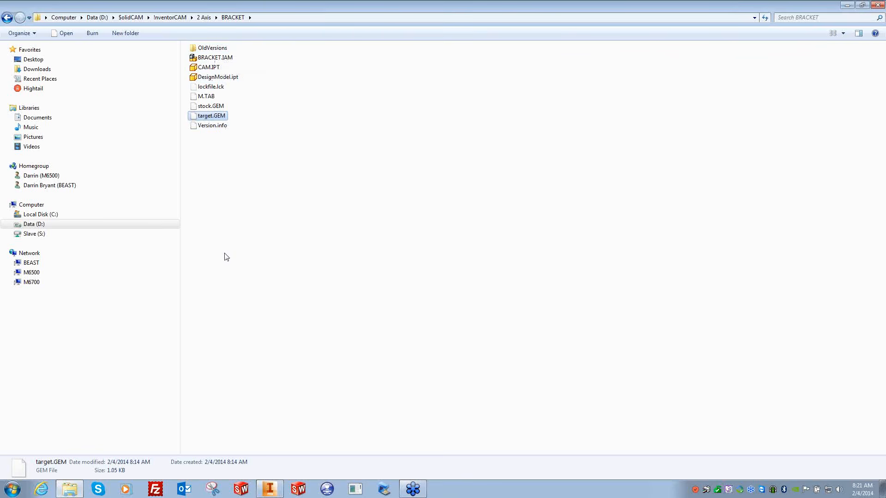
pyautogui.click(8, 19)
pyautogui.click(19, 18)
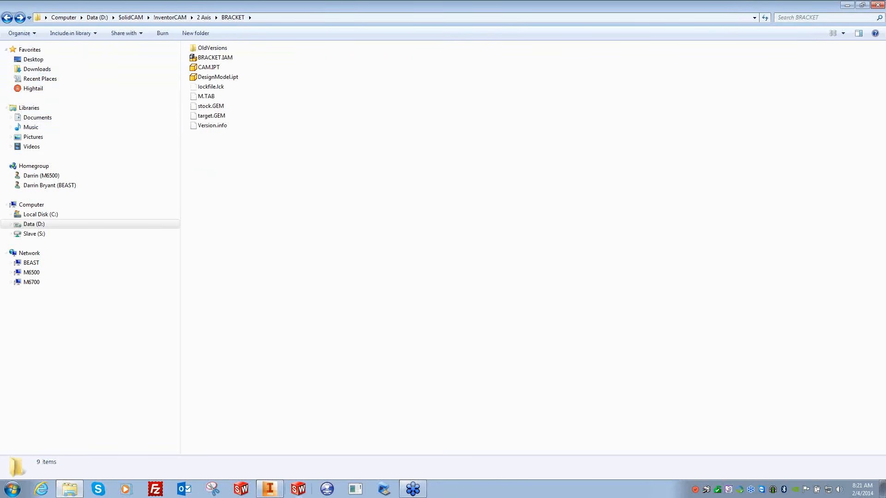
# Step: Switch back to Inventor, show the InventorCAM Manager tree, and review the commands available for CAM-Part (BRACKET)
pyautogui.click(272, 490)
pyautogui.click(38, 87)
pyautogui.click(24, 76)
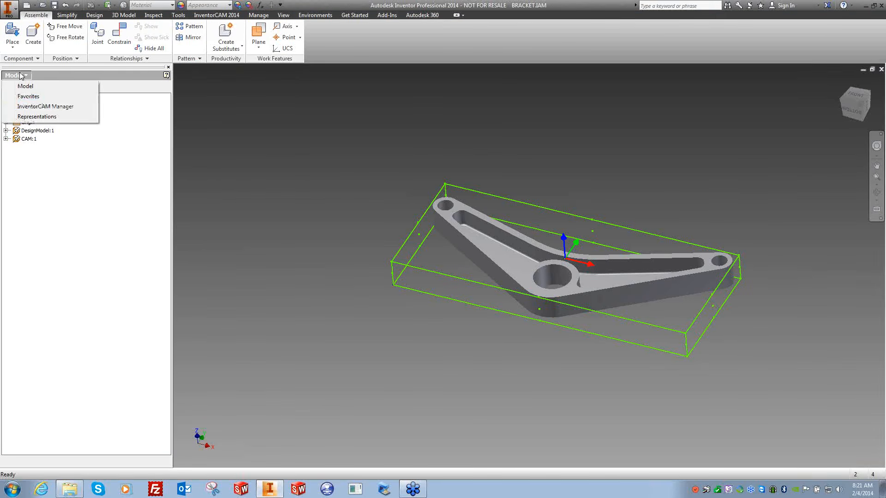
pyautogui.click(28, 105)
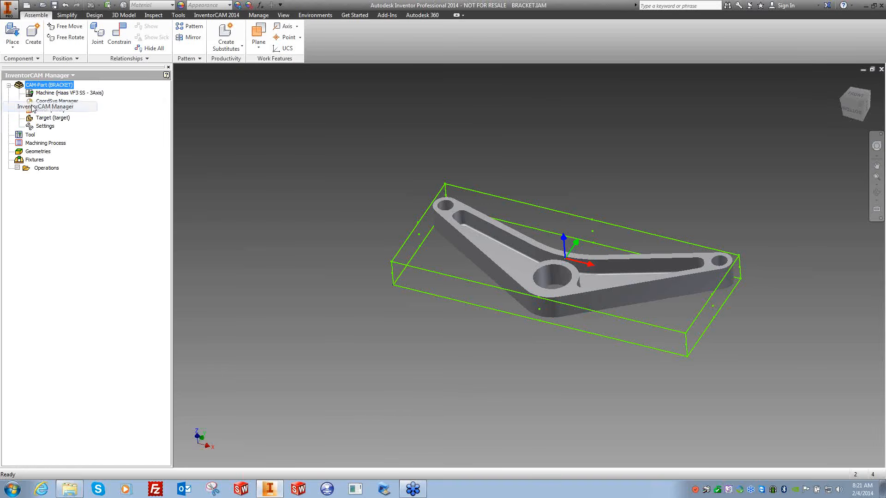
pyautogui.rightClick(50, 86)
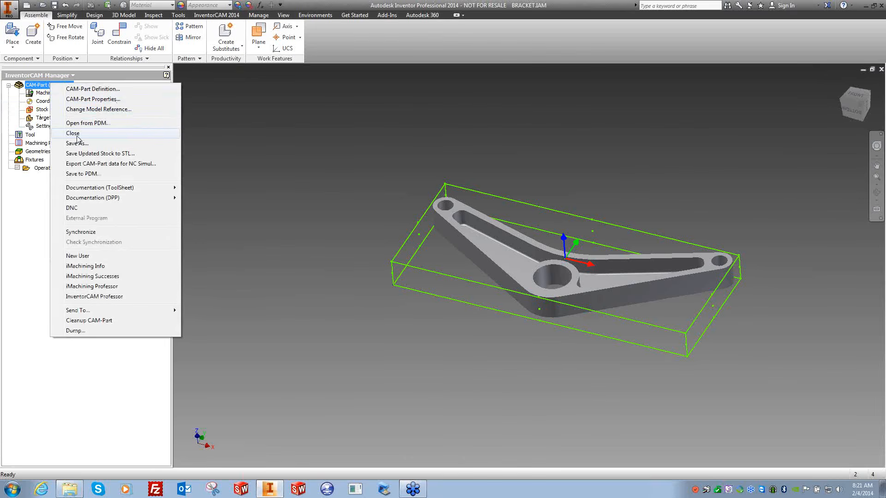
# Step: Switch to Windows Explorer, go up to the 2 Axis folder, and select BRACKET.PRT
pyautogui.click(73, 490)
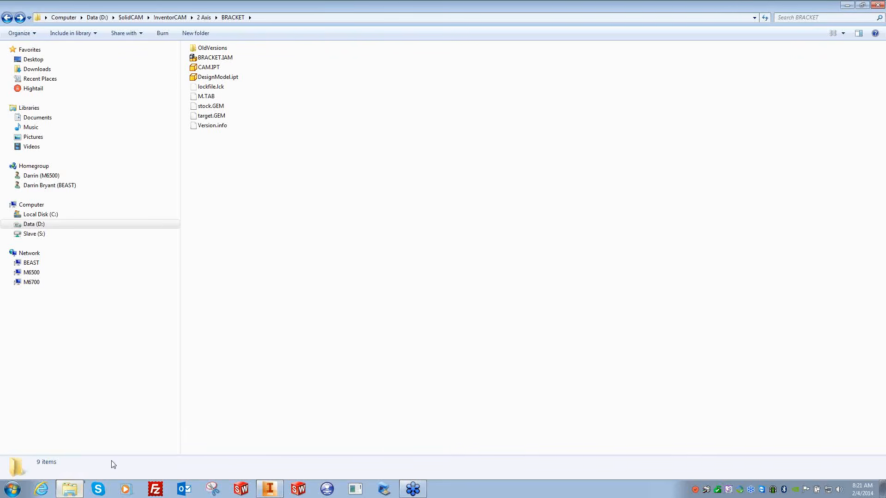
pyautogui.click(203, 17)
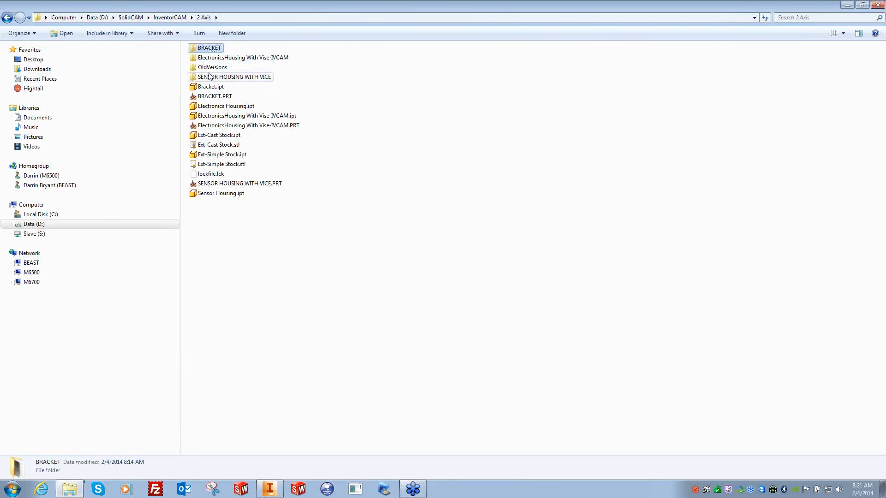
pyautogui.click(208, 97)
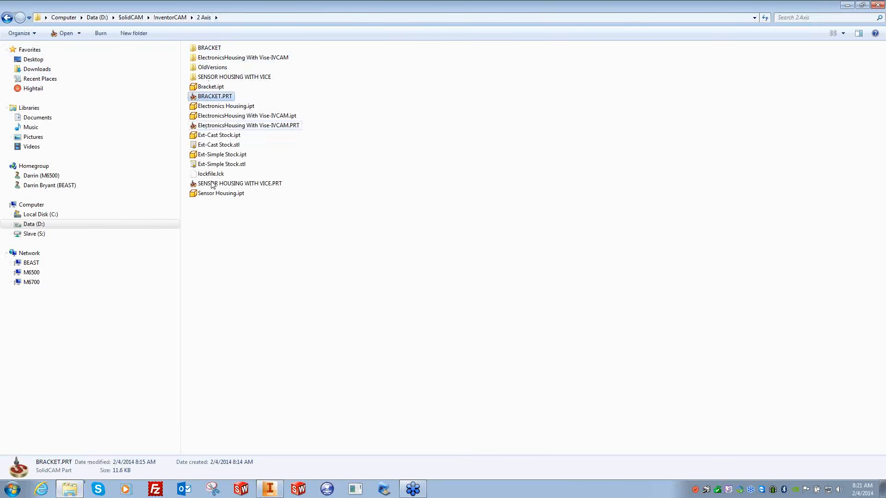
# Step: Switch back to Inventor, review the CAM-Part's save commands, then examine the stock definition's STL option and cancel the definition
pyautogui.click(276, 489)
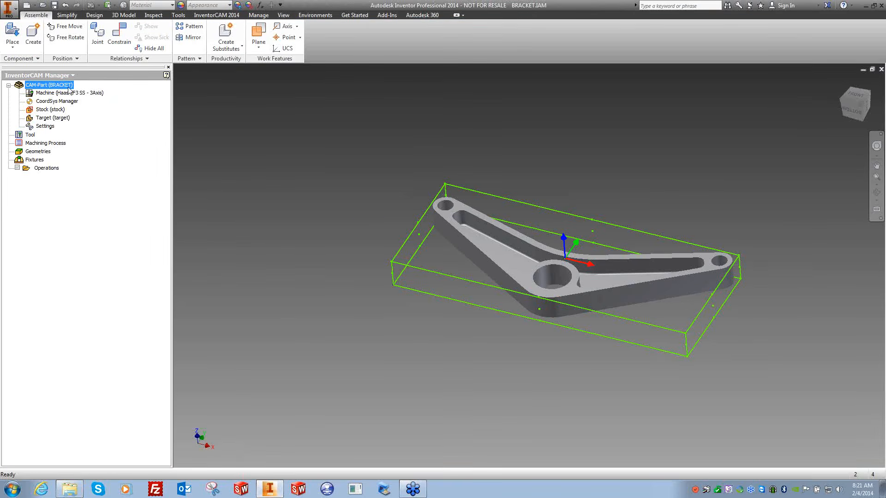
pyautogui.rightClick(69, 90)
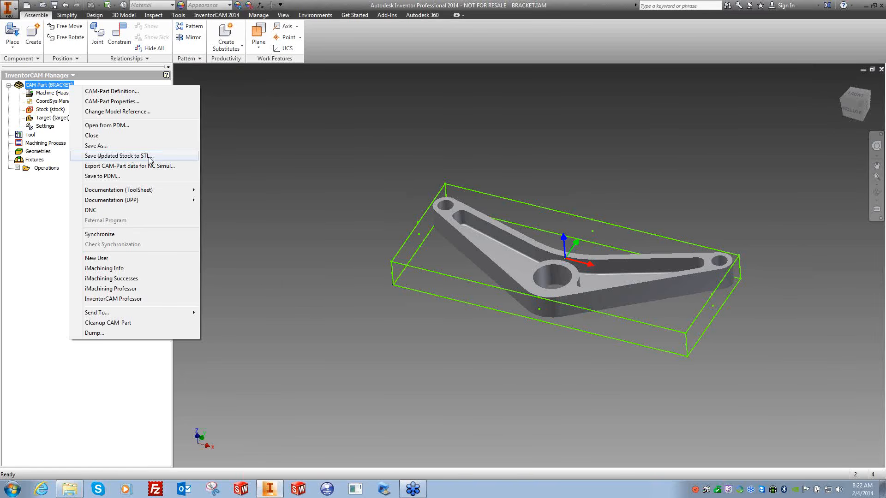
pyautogui.doubleClick(51, 111)
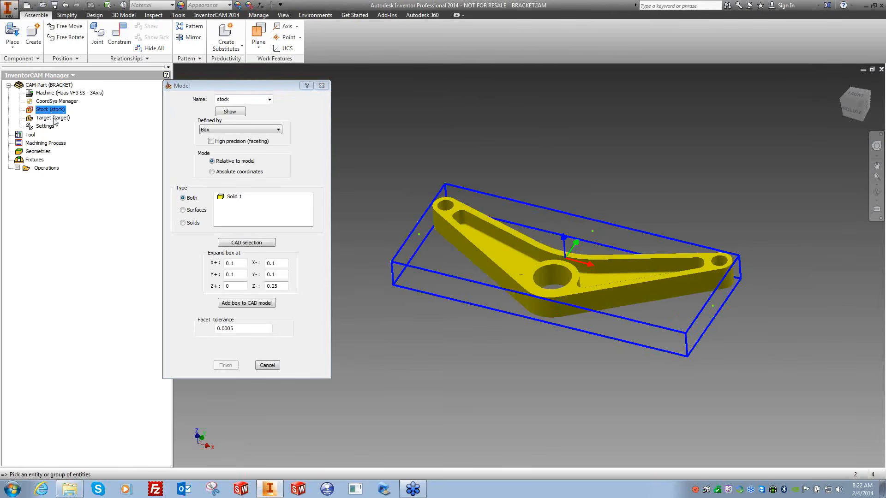
pyautogui.click(212, 131)
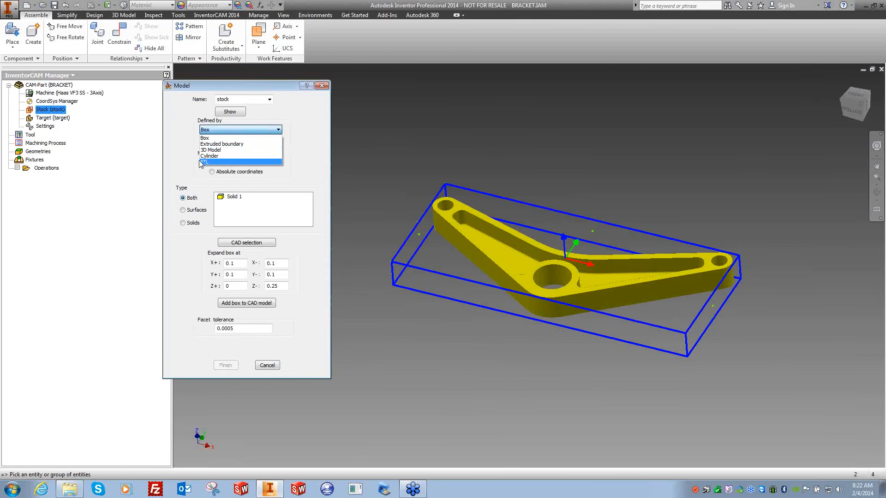
pyautogui.click(201, 162)
pyautogui.click(267, 365)
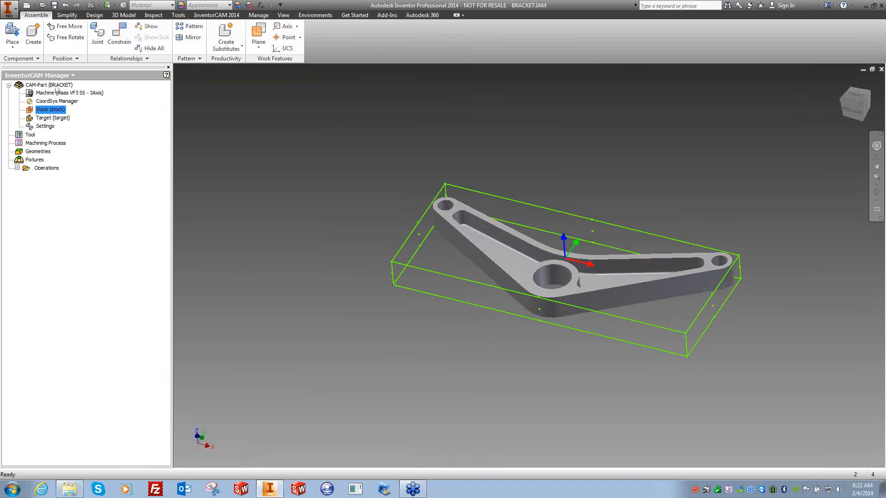
# Step: Review the CAM-Part's documentation commands and start capturing an image of the bracket for the tool sheet
pyautogui.rightClick(56, 85)
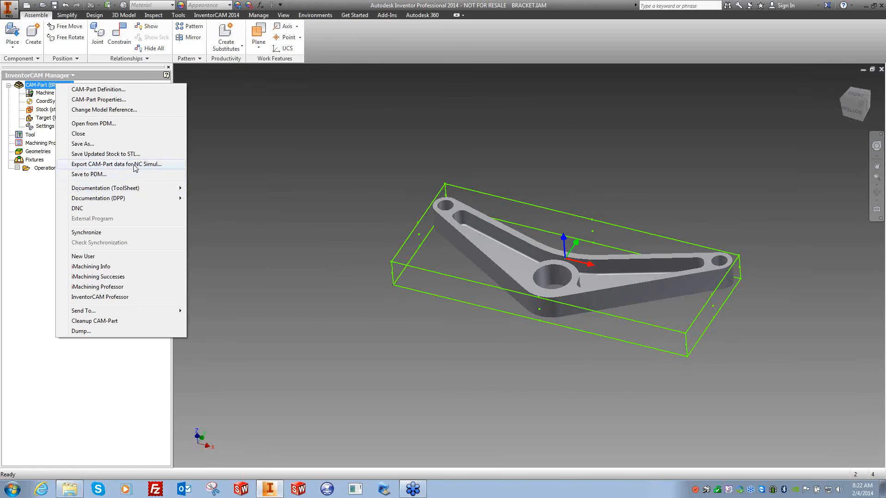
pyautogui.moveTo(137, 189)
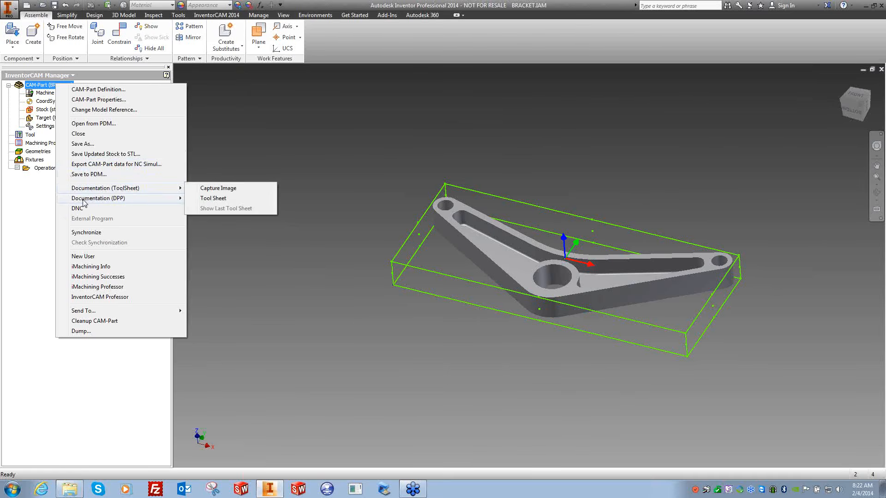
pyautogui.moveTo(111, 202)
pyautogui.click(222, 189)
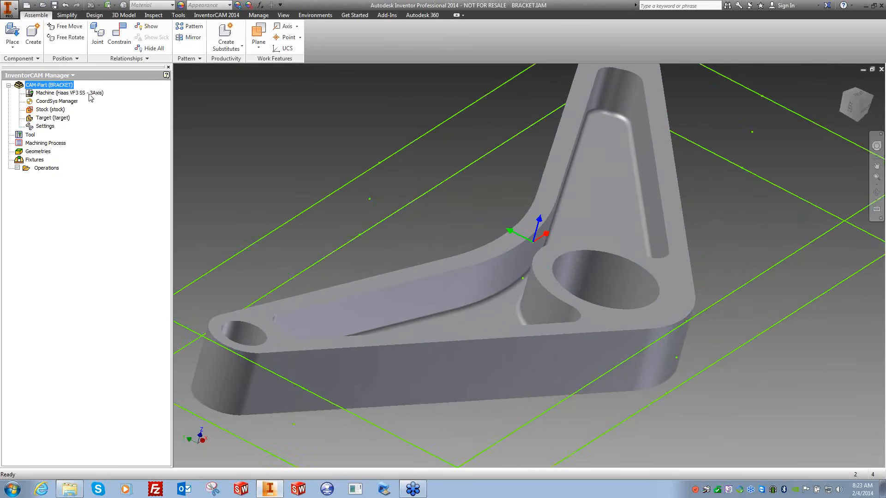
# Step: Open the CAM-Part's tool sheet parameters, review the output styles with Default_XLS_Excel2007+ selected, and cancel without generating
pyautogui.rightClick(63, 85)
pyautogui.moveTo(131, 188)
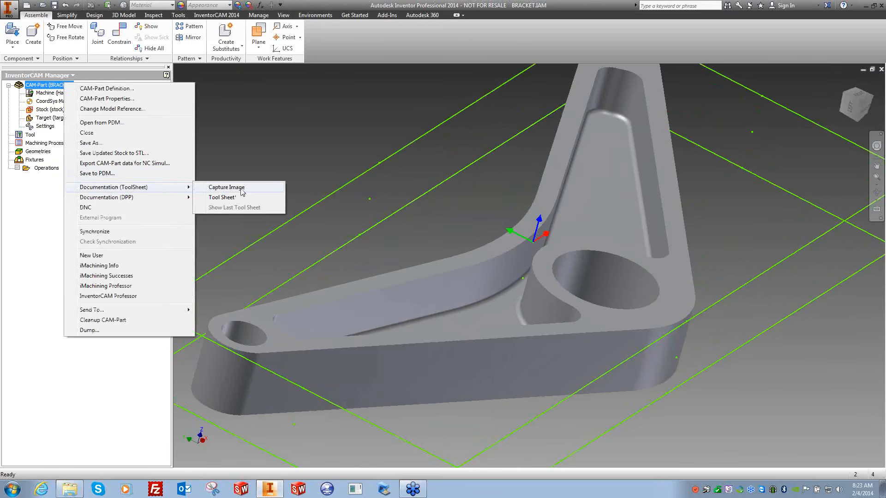
pyautogui.click(222, 198)
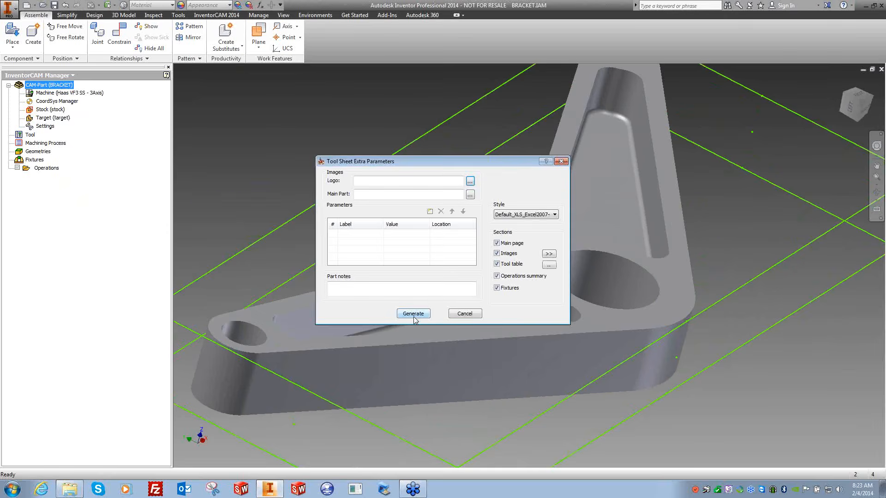
pyautogui.click(528, 215)
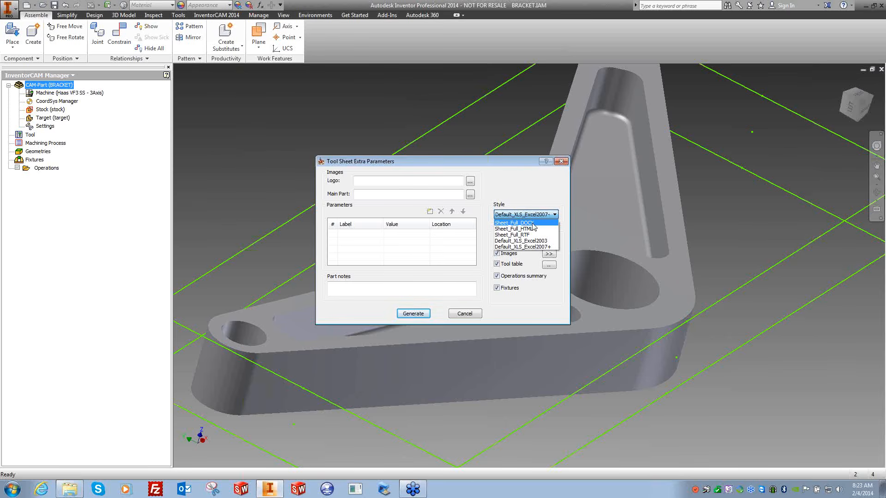
pyautogui.click(525, 247)
pyautogui.click(391, 180)
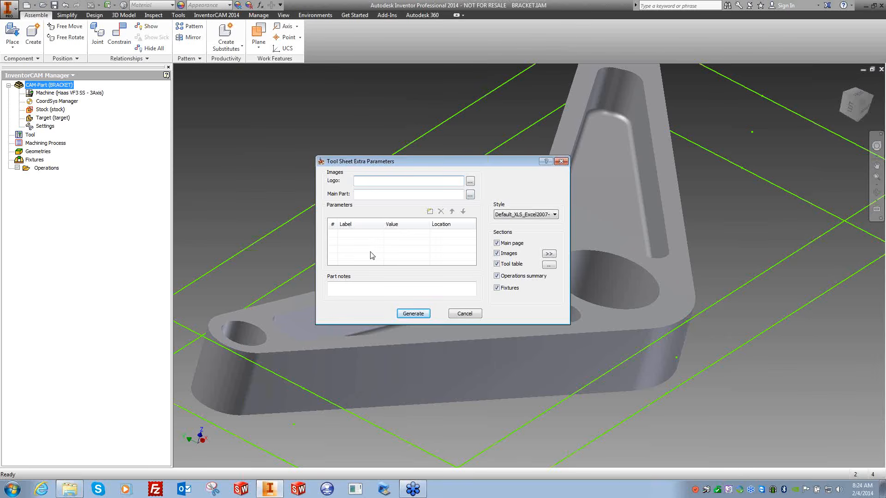
pyautogui.click(465, 314)
# Step: Review the CAM-Part's remaining commands, open the InventorCAM settings, and display the GCode settings
pyautogui.rightClick(55, 87)
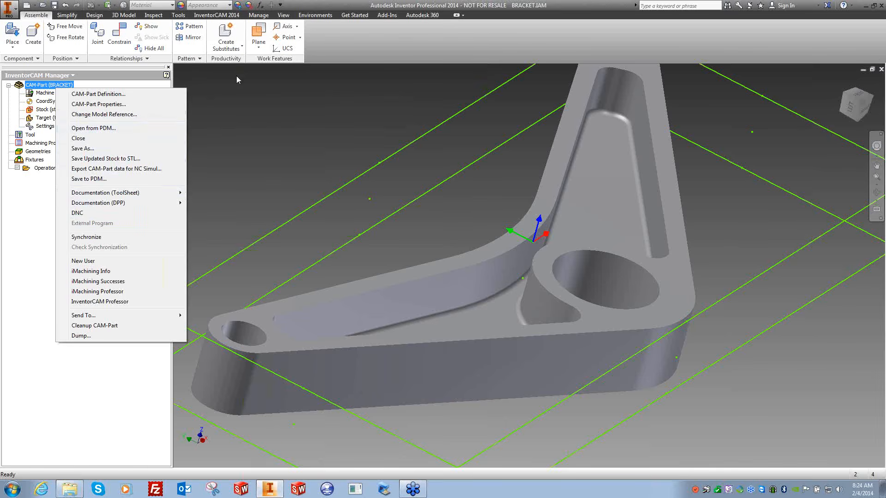
pyautogui.click(205, 17)
pyautogui.click(205, 17)
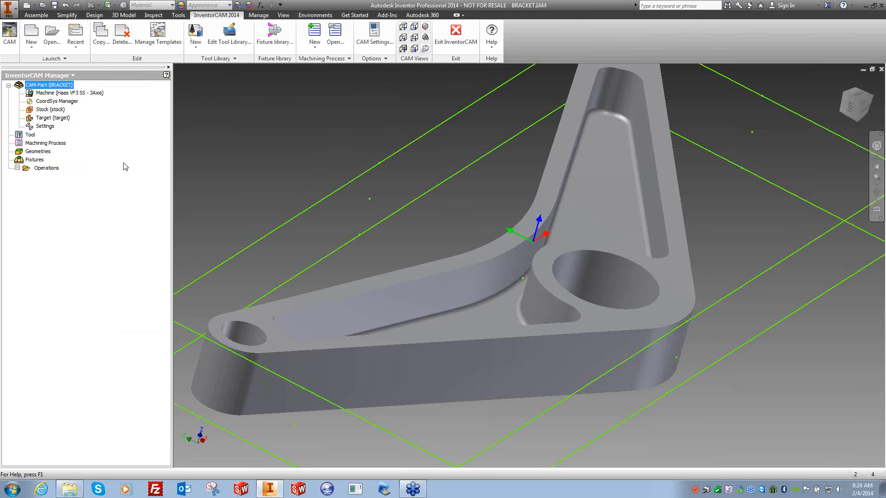
pyautogui.click(368, 45)
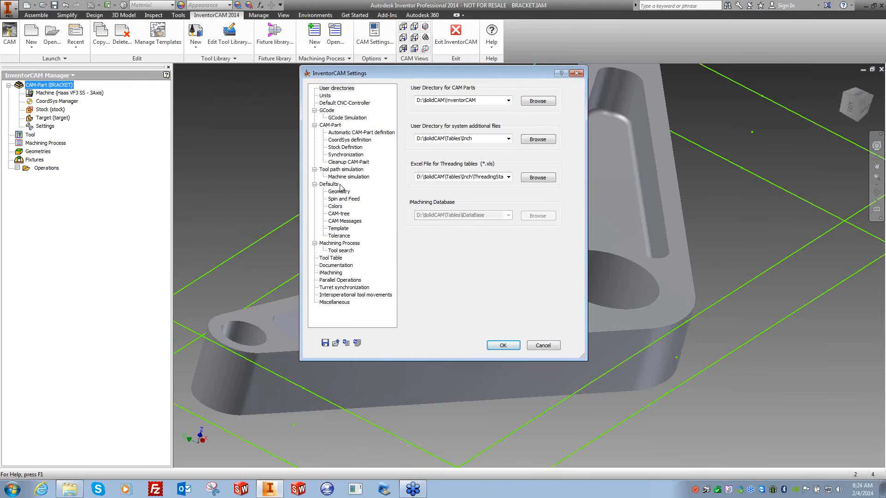
pyautogui.click(335, 118)
pyautogui.click(330, 112)
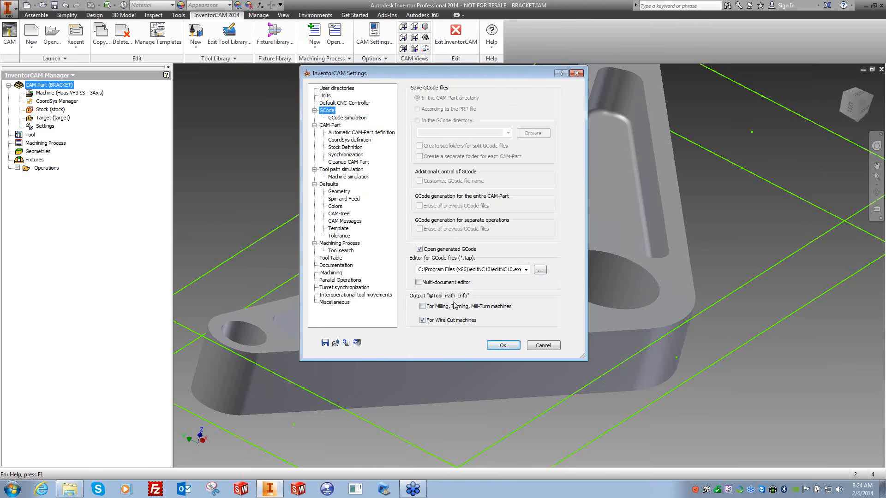
# Step: Examine the GCode Simulation, CAM-Part and Miscellaneous settings, including the DNC tool path, and return to the GCode settings
pyautogui.click(341, 119)
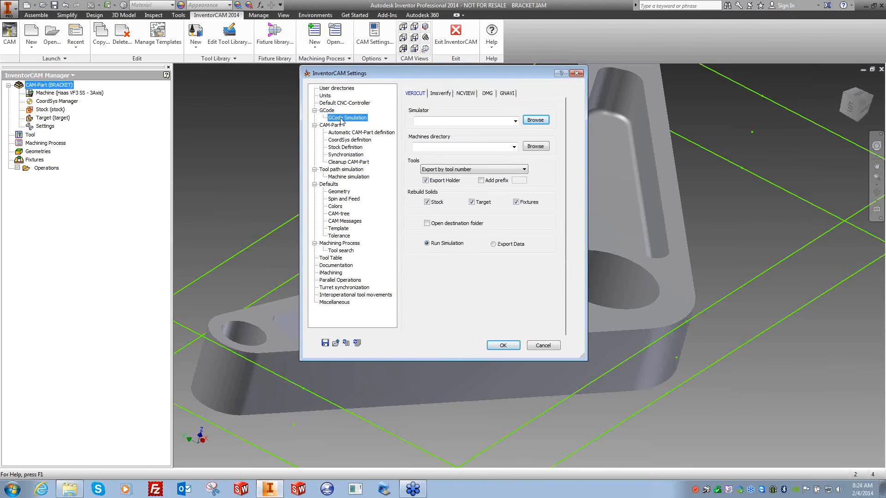
pyautogui.click(333, 126)
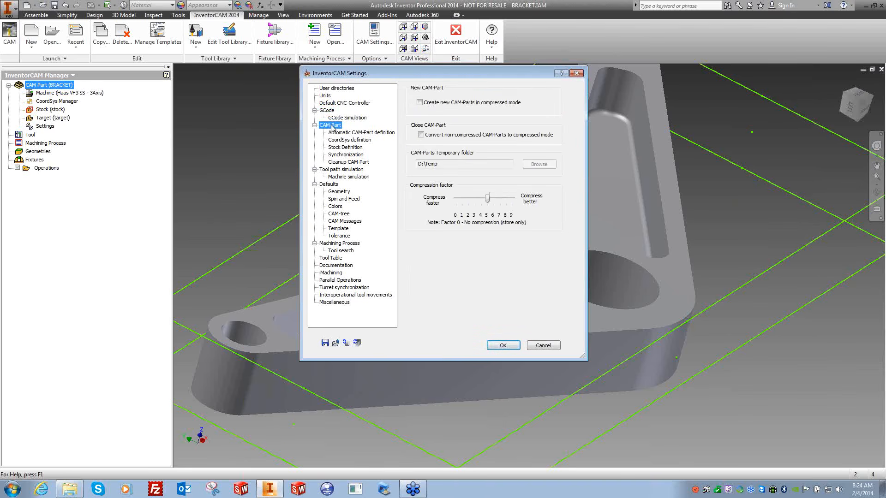
pyautogui.click(334, 302)
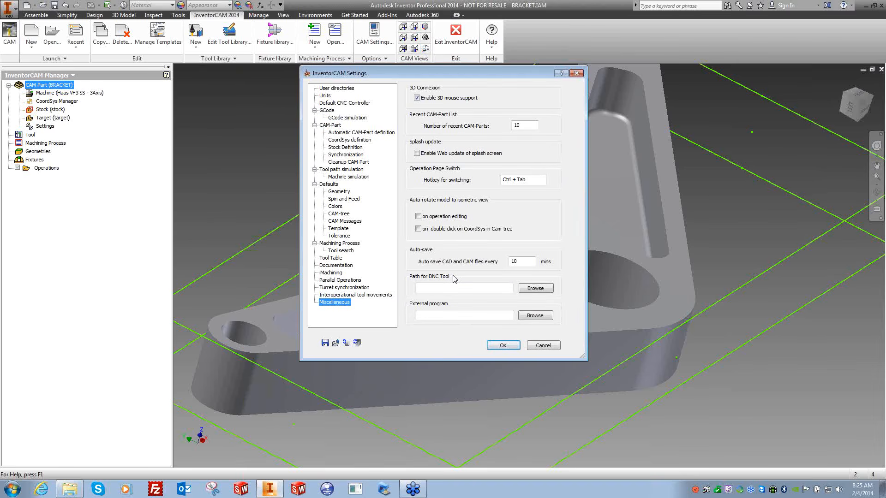
pyautogui.click(331, 111)
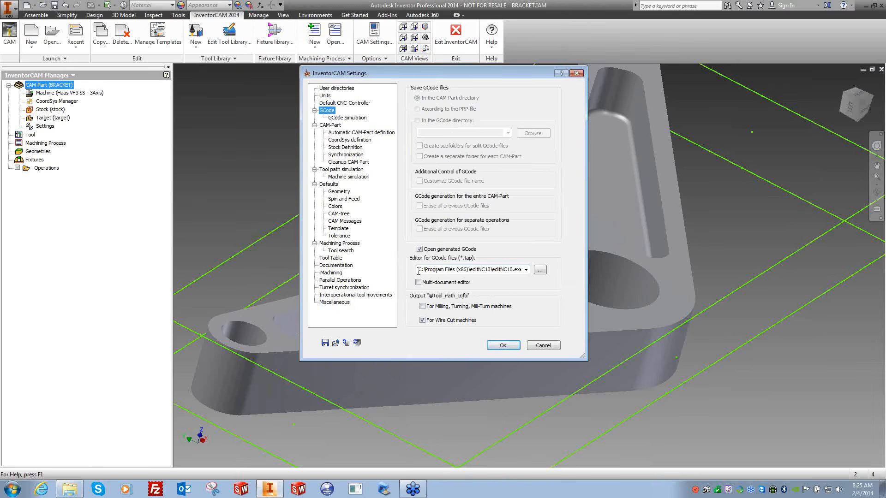
# Step: Review the GCode editor path and the Miscellaneous settings, and cancel the InventorCAM settings without changes
pyautogui.moveTo(417, 269); pyautogui.dragTo(524, 270)
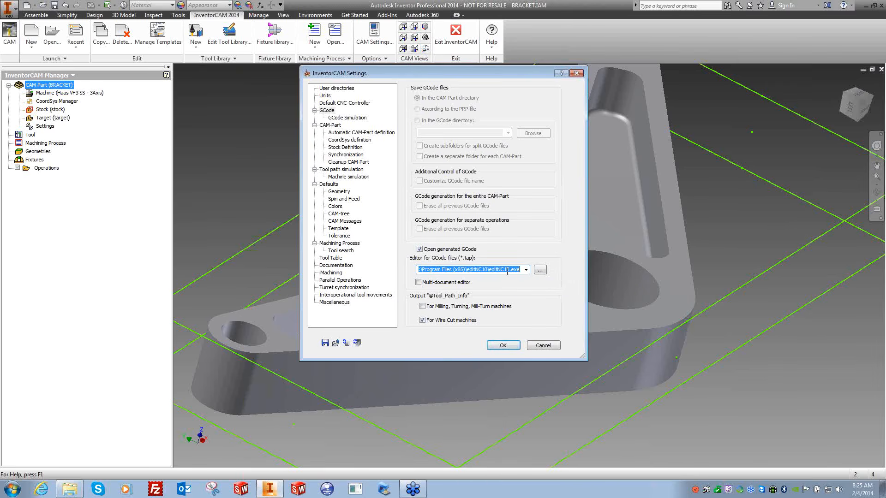
pyautogui.click(334, 302)
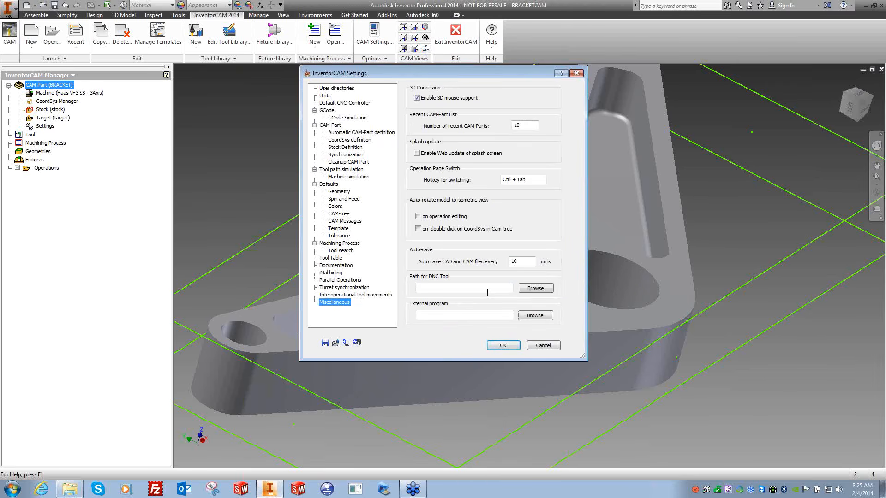
pyautogui.click(536, 347)
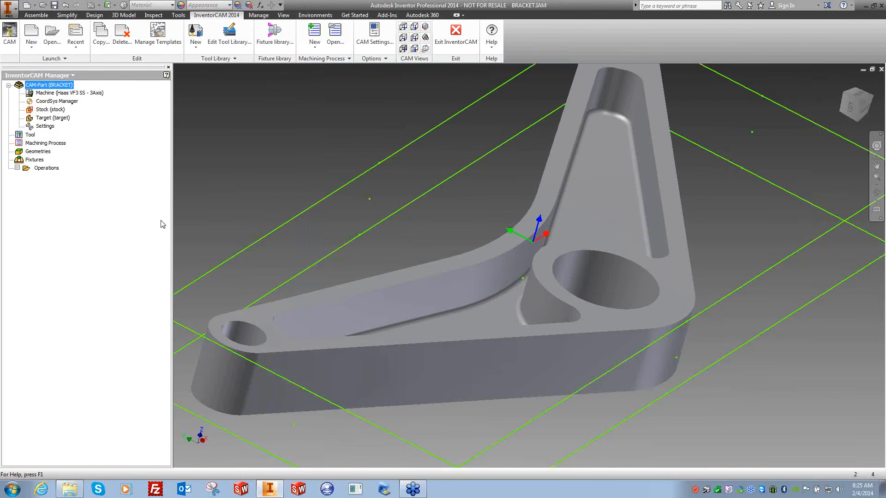
# Step: Examine the commands available for the CAM-Part and for its Operations
pyautogui.rightClick(58, 86)
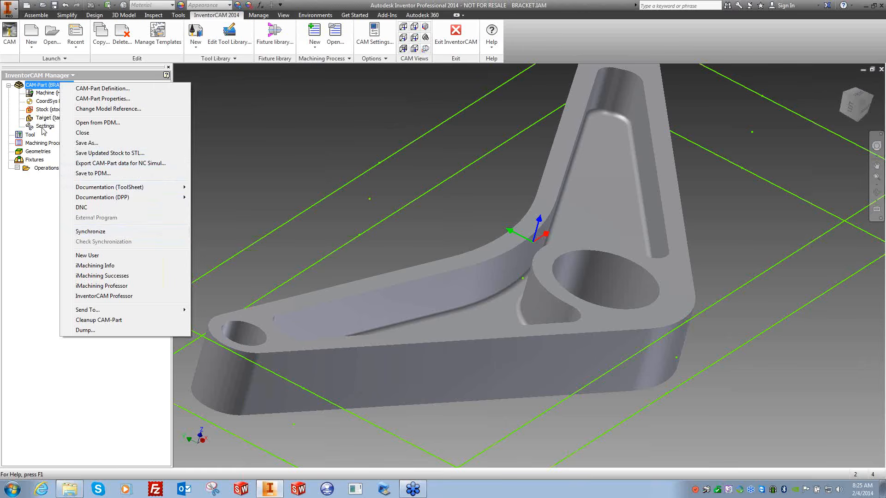
pyautogui.rightClick(42, 170)
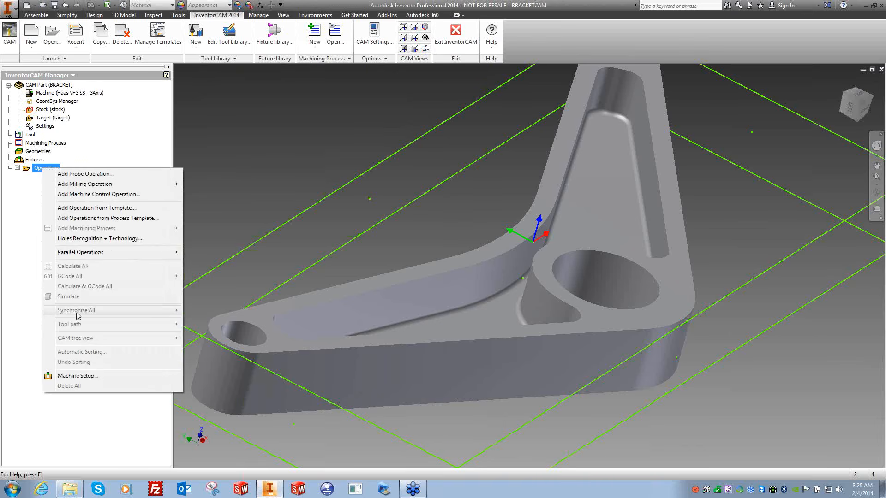
pyautogui.click(33, 202)
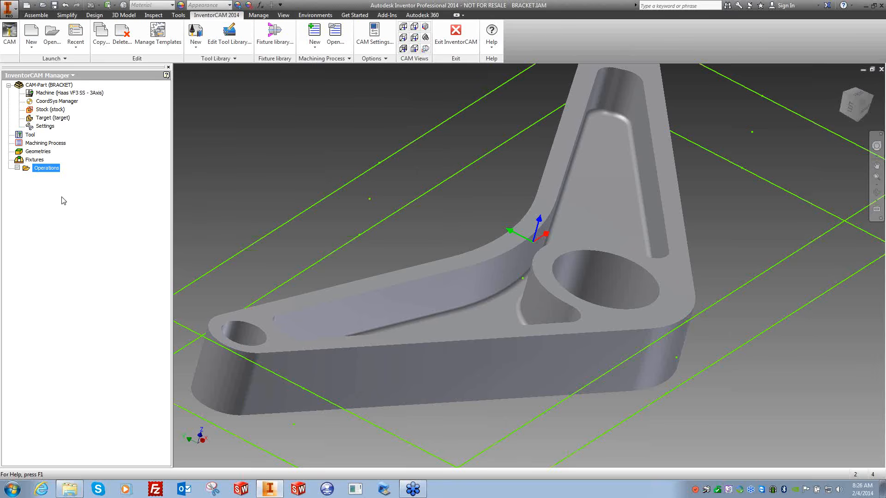
# Step: Open the InventorCAM New User web page from the CAM-Part's commands, look it over, and close the browser
pyautogui.rightClick(50, 84)
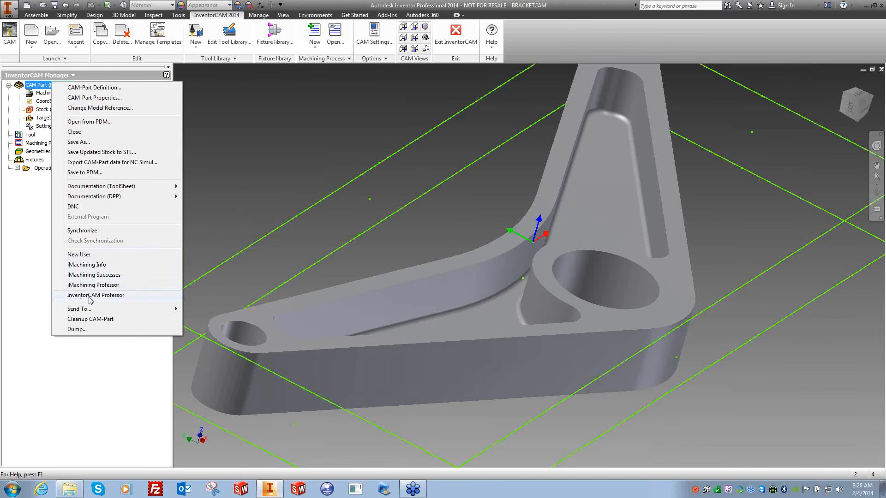
pyautogui.click(88, 255)
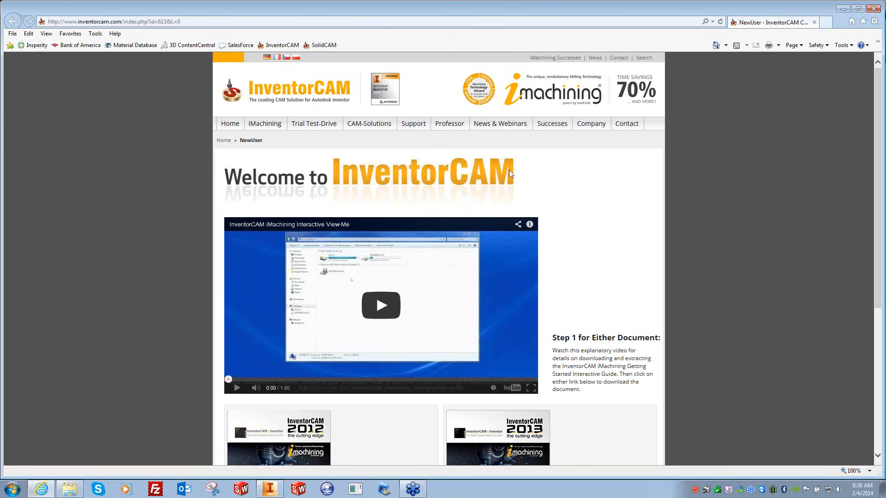
pyautogui.moveTo(452, 133)
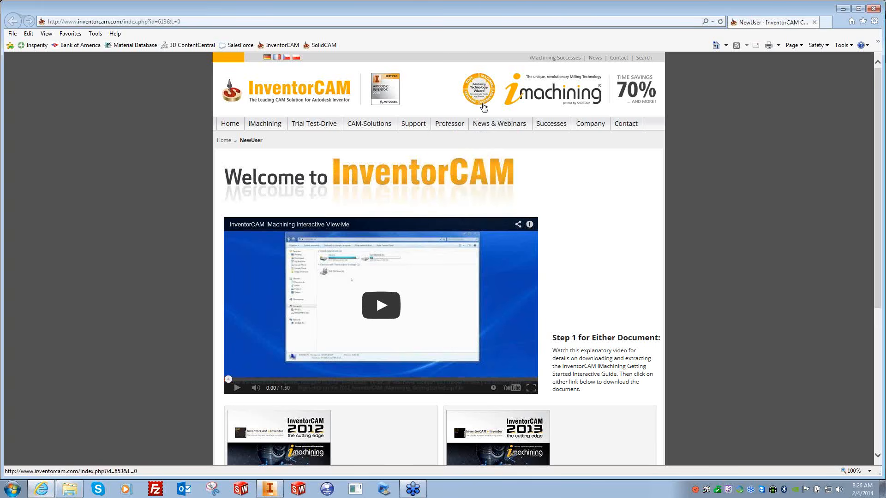
pyautogui.click(873, 8)
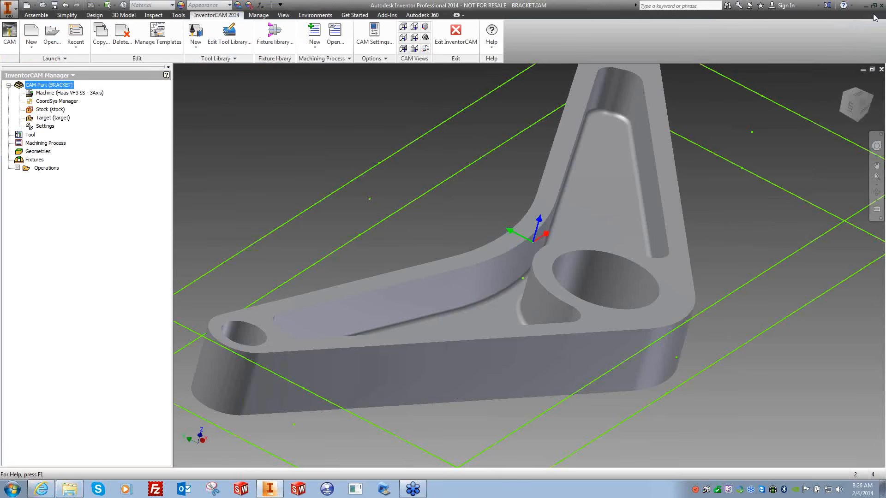
# Step: Open the InventorCAM Professor training page from the CAM-Part's commands, look it over, and close the browser
pyautogui.rightClick(65, 84)
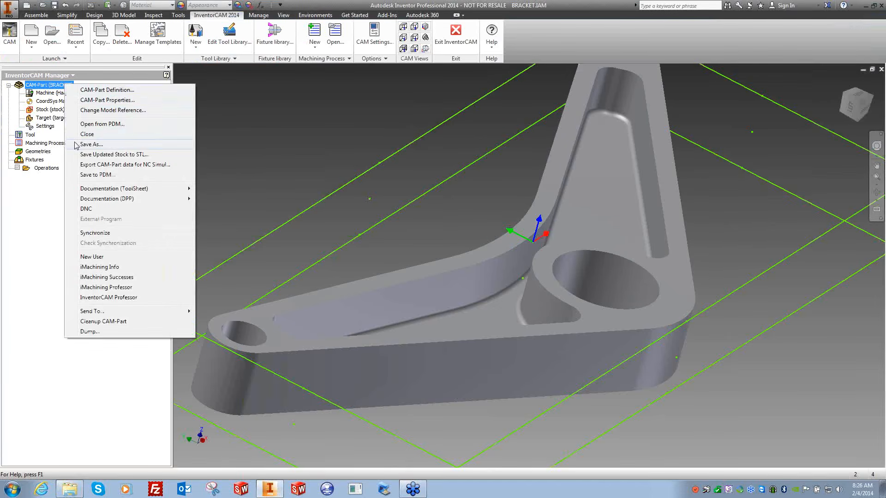
pyautogui.click(94, 298)
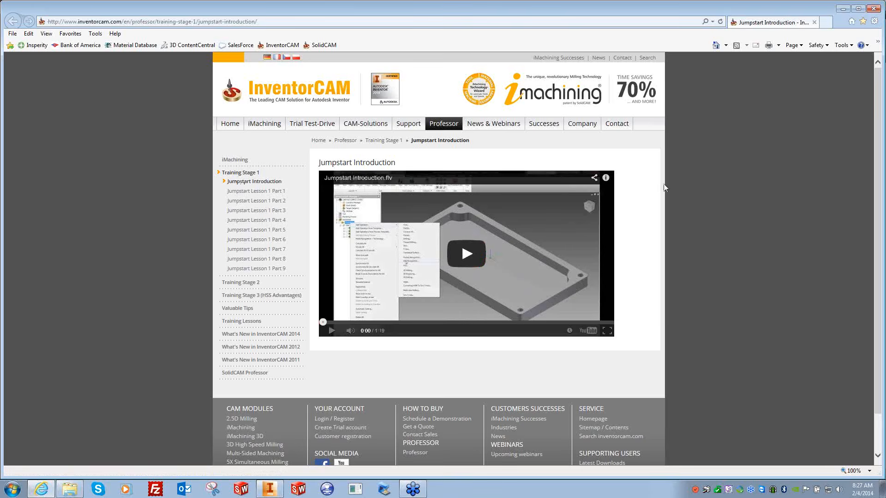
pyautogui.click(874, 9)
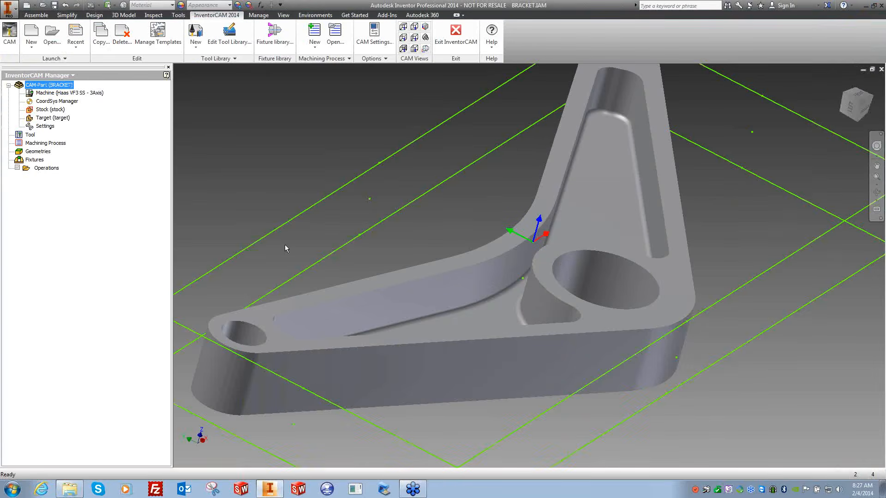
# Step: Review the CAM-Part's Send To options: Mail, Folder and Folder (including MachSim)
pyautogui.rightClick(42, 85)
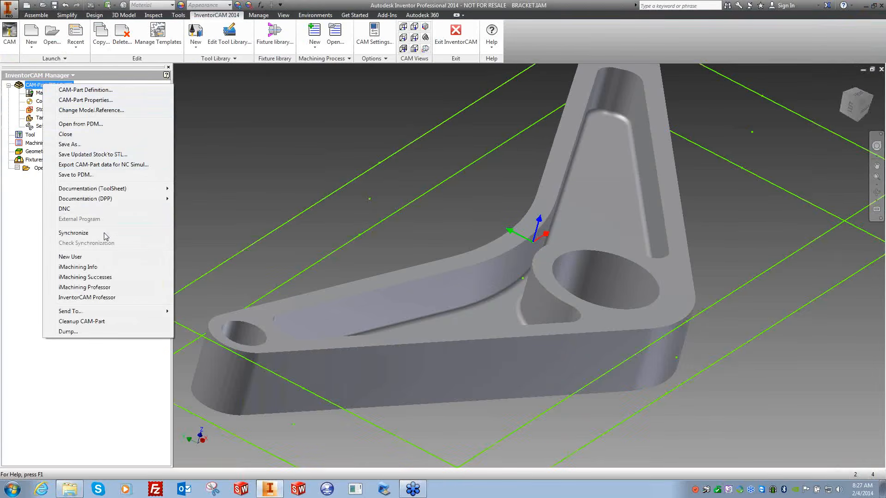
pyautogui.moveTo(72, 311)
pyautogui.moveTo(126, 311)
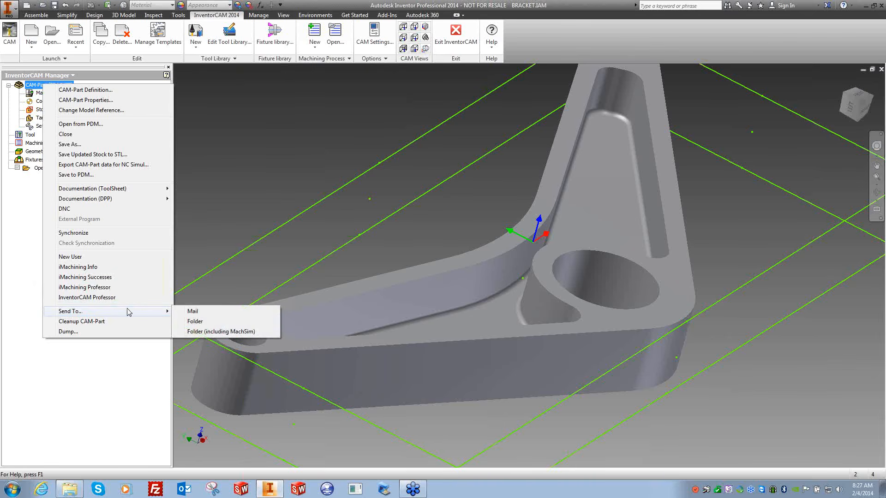
pyautogui.click(119, 378)
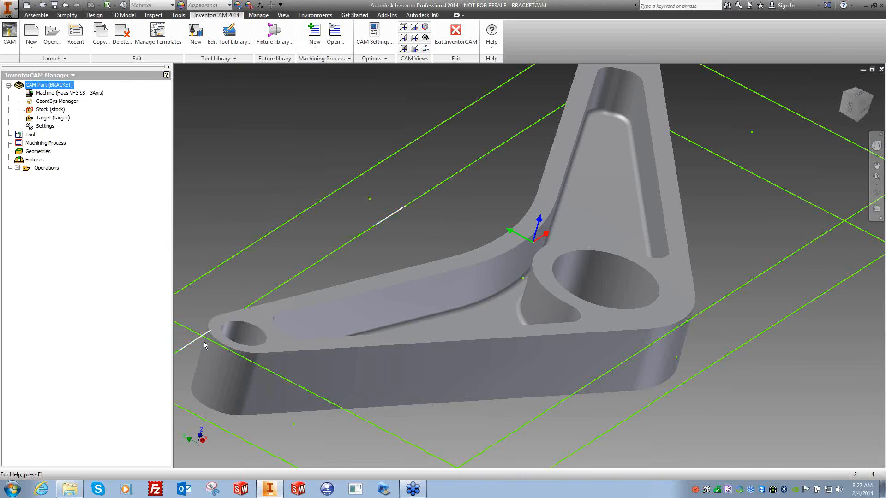
pyautogui.rightClick(64, 86)
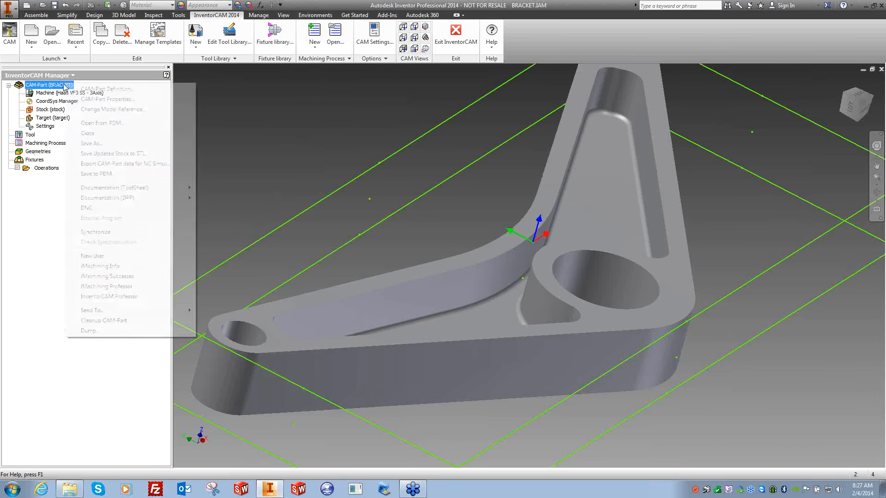
pyautogui.moveTo(116, 311)
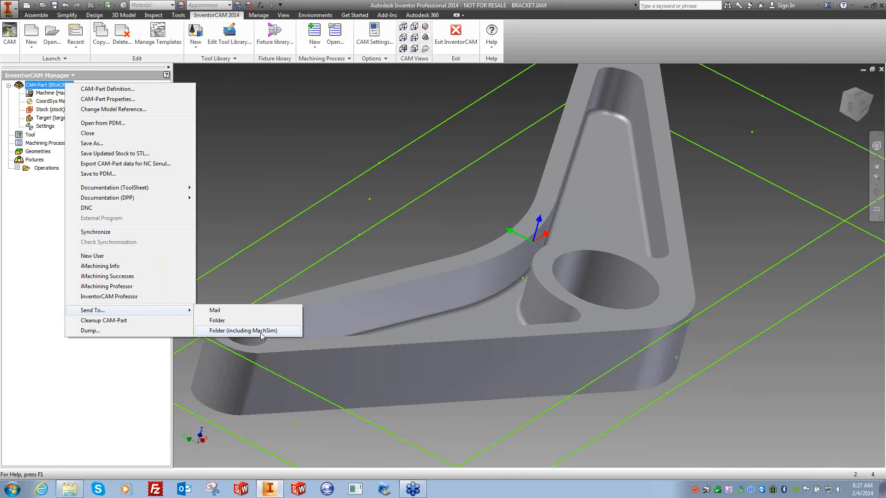
# Step: Clean up the CAM-Part with all removal options selected, from GCode files to unused tools
pyautogui.click(114, 322)
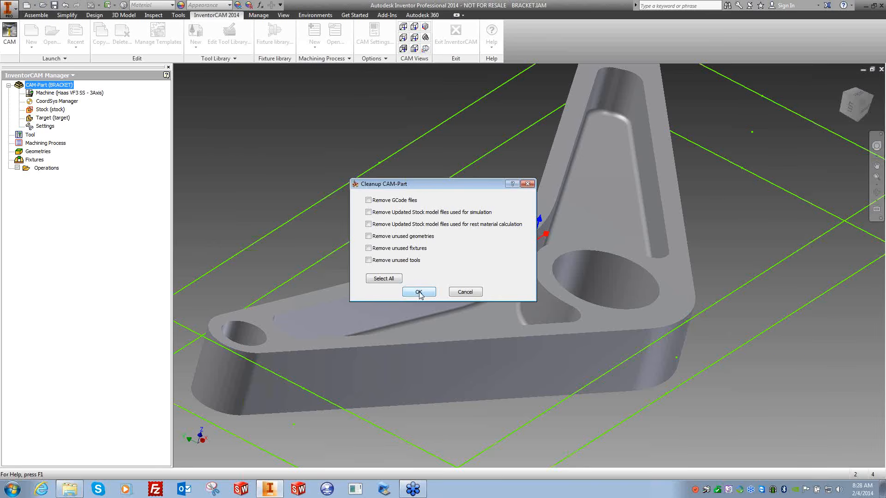
pyautogui.click(394, 278)
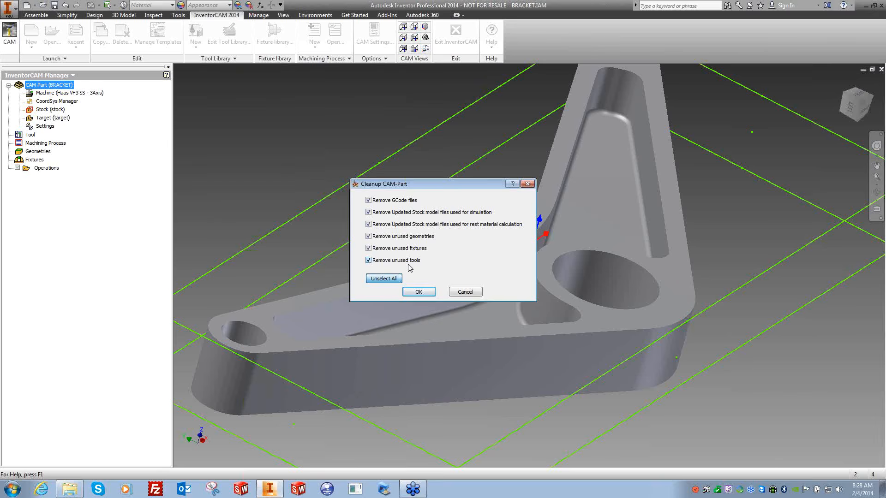
pyautogui.click(418, 292)
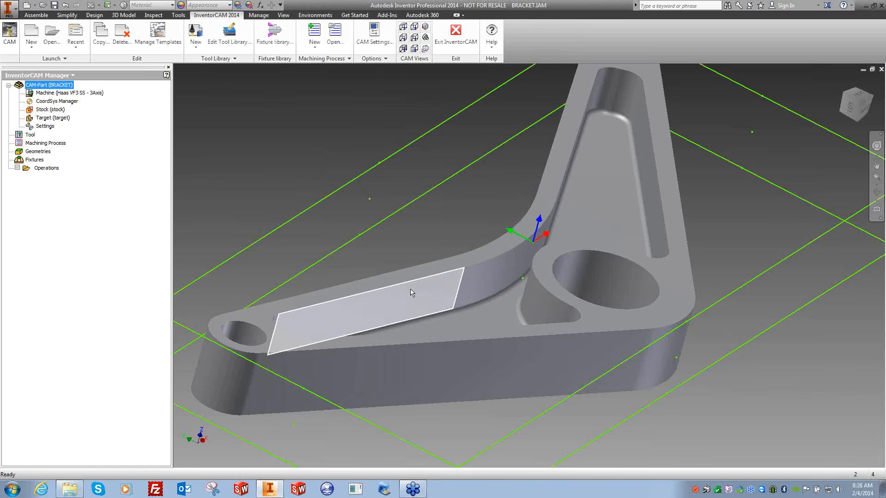
# Step: Review the Operations commands and the CAM-Part's Dump command, and go through its machine, CoordSys Manager, stock and target entries
pyautogui.rightClick(45, 168)
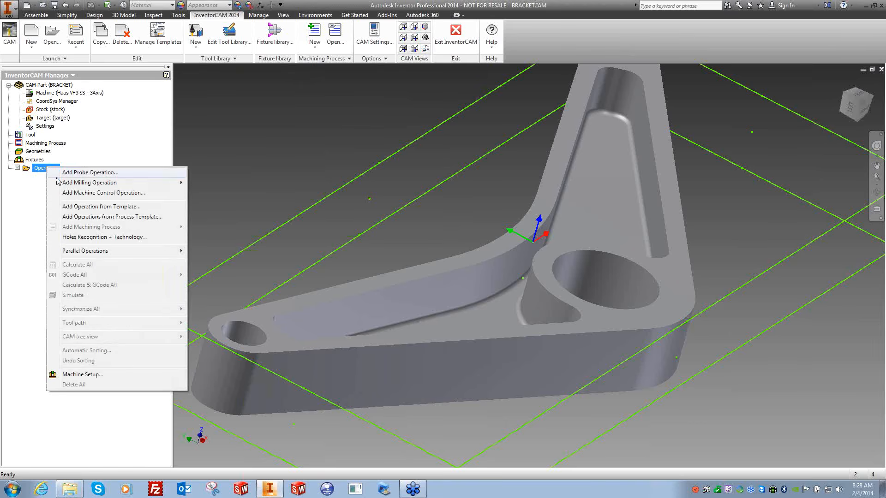
pyautogui.rightClick(57, 86)
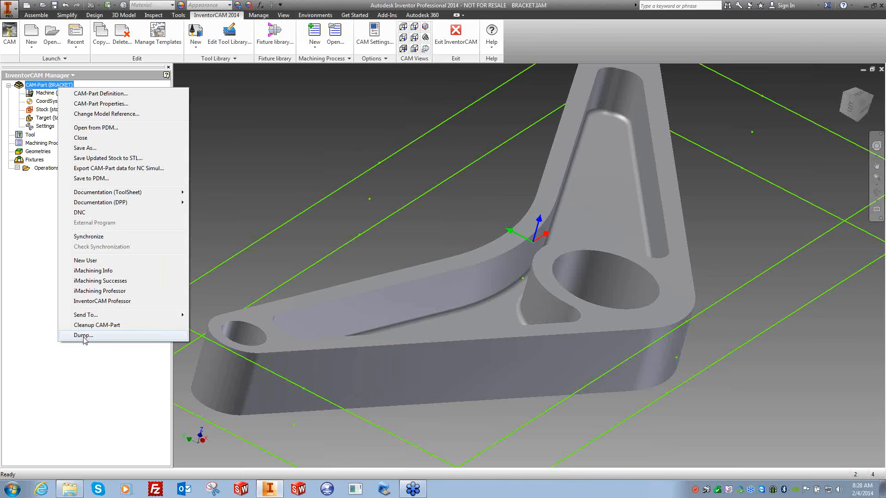
pyautogui.click(46, 97)
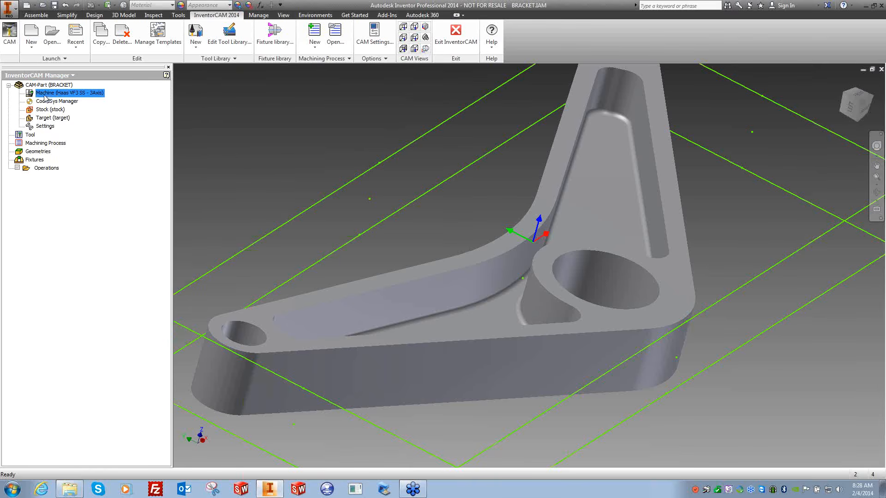
pyautogui.click(42, 102)
pyautogui.click(44, 110)
pyautogui.click(45, 118)
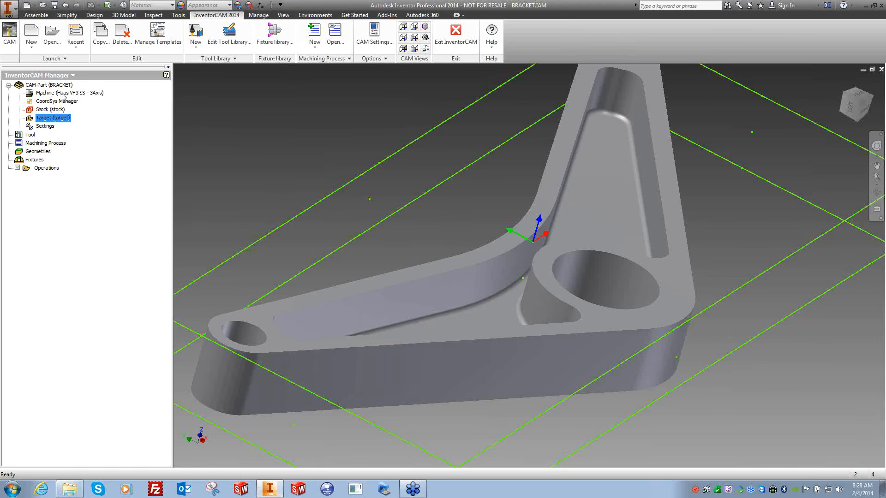
# Step: Open the Haas VF3 SS - 3Axis machine in the Machine ID Editor and display the spindle's parameters
pyautogui.click(81, 95)
pyautogui.doubleClick(80, 95)
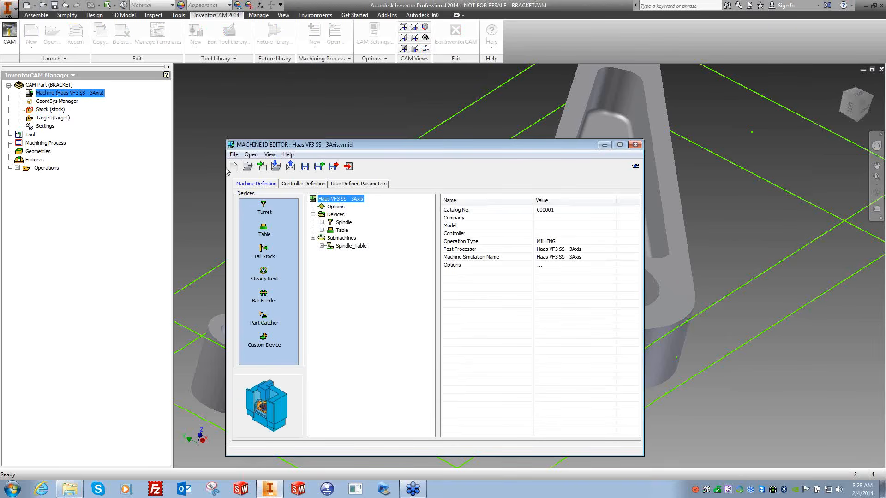
pyautogui.moveTo(376, 151); pyautogui.dragTo(372, 90)
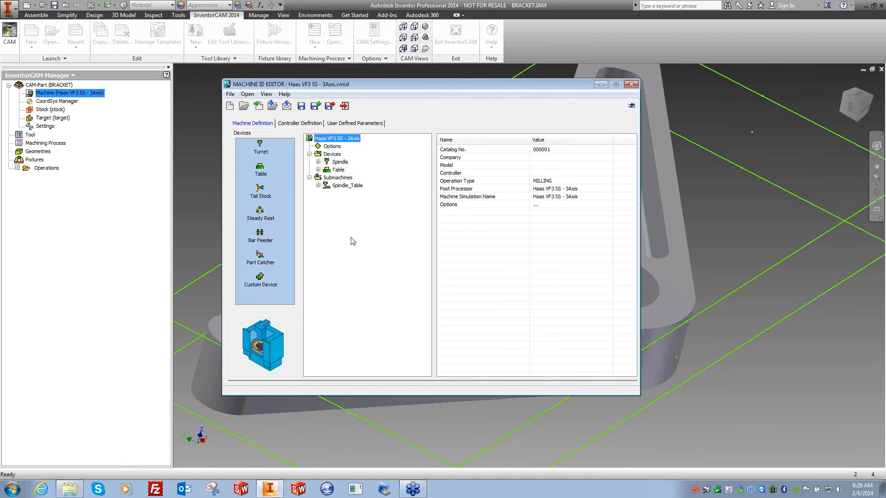
pyautogui.click(338, 163)
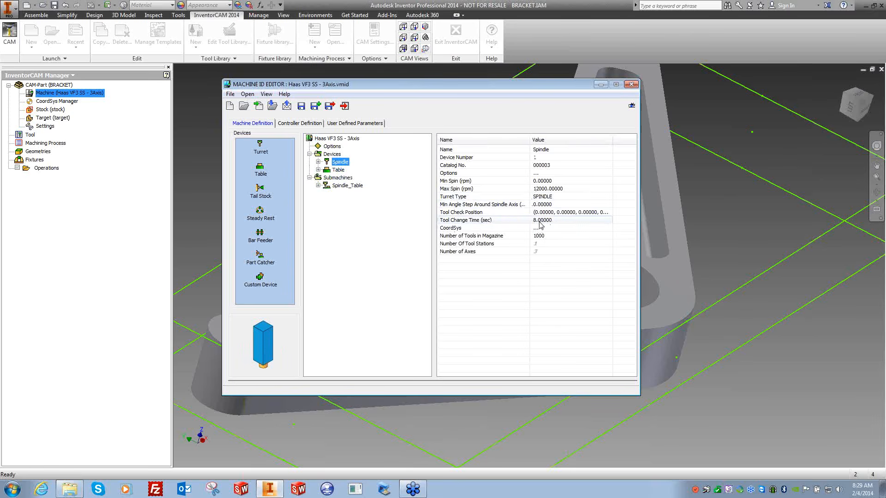
# Step: Expand the spindle's axes and examine the X axis parameters, including its feed limits
pyautogui.click(317, 162)
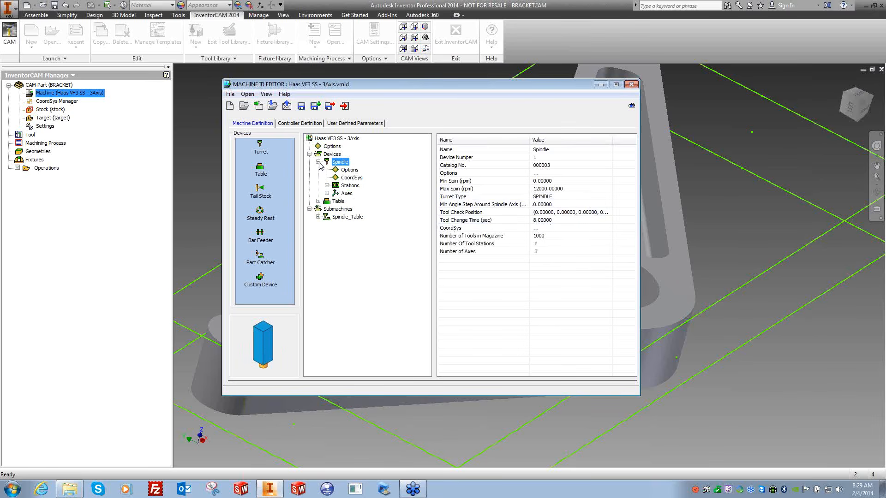
pyautogui.click(326, 193)
pyautogui.click(336, 201)
pyautogui.click(351, 201)
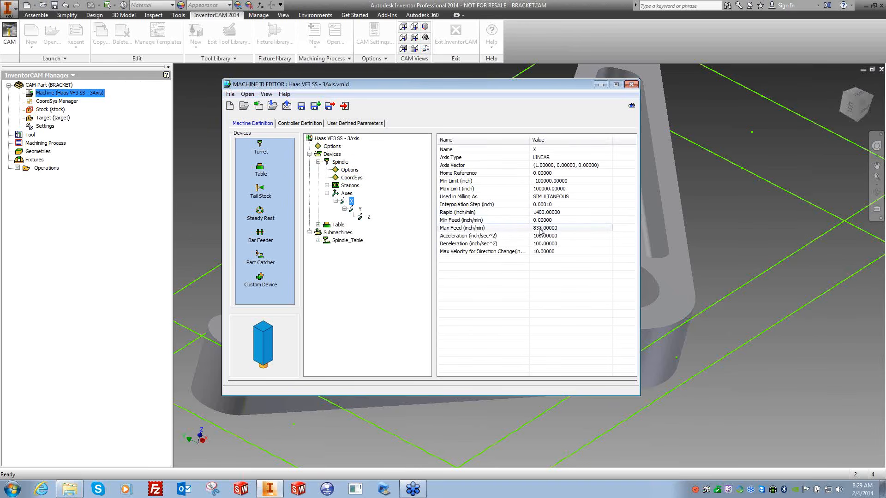
pyautogui.click(368, 217)
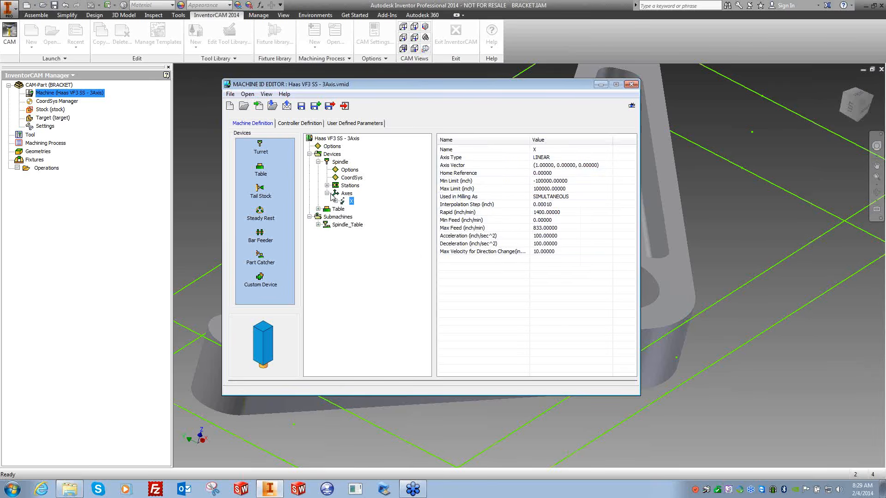
# Step: Return to the spindle's parameters, check its tool change time and minimum spin, and close the Machine ID Editor without changes
pyautogui.click(327, 194)
pyautogui.click(327, 163)
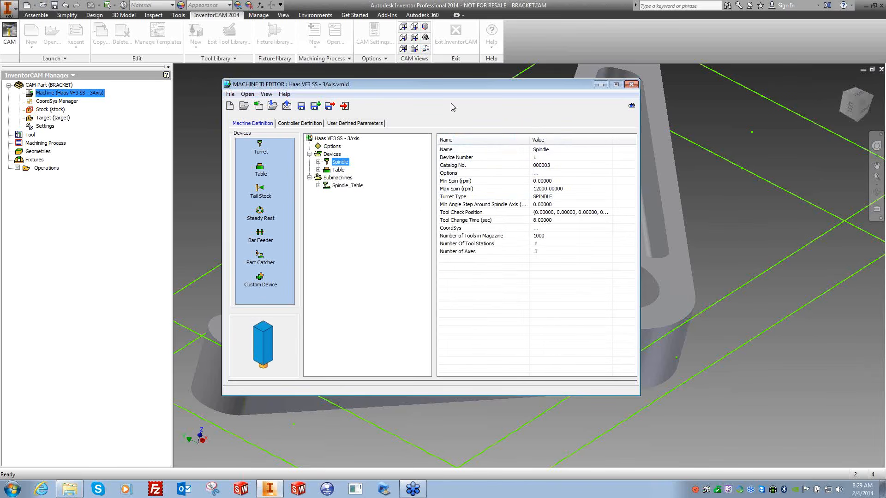
pyautogui.click(560, 220)
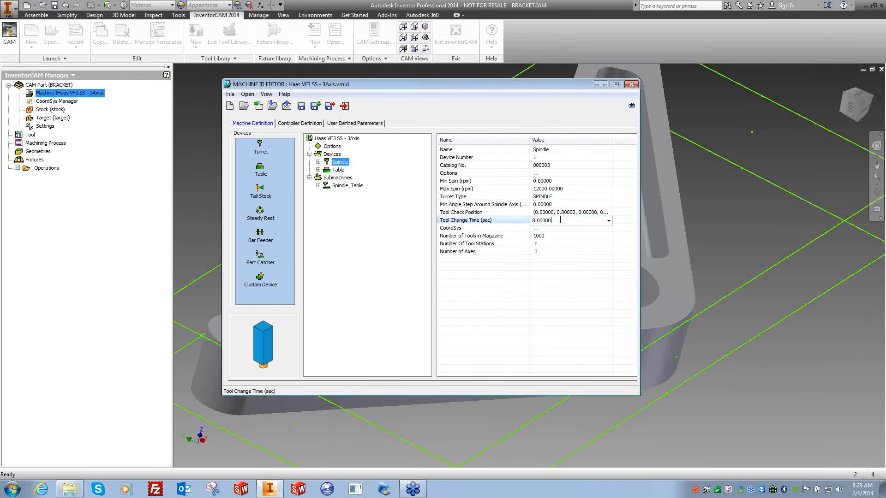
pyautogui.click(564, 181)
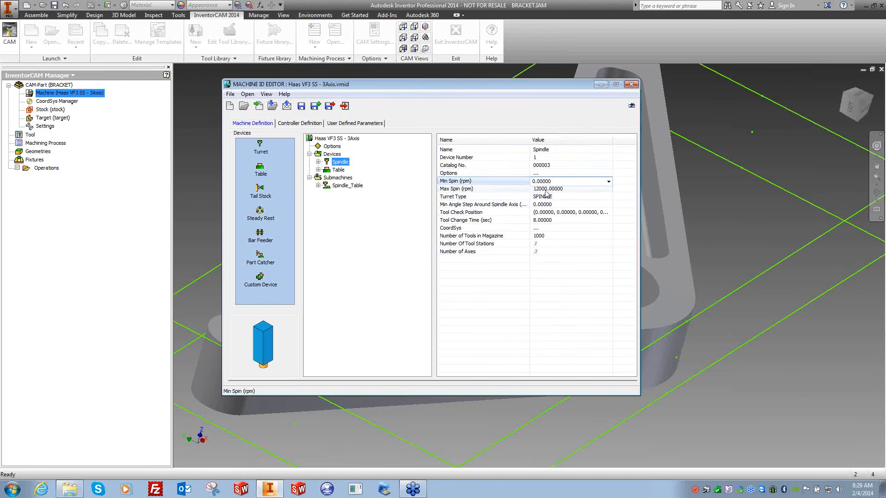
pyautogui.click(631, 84)
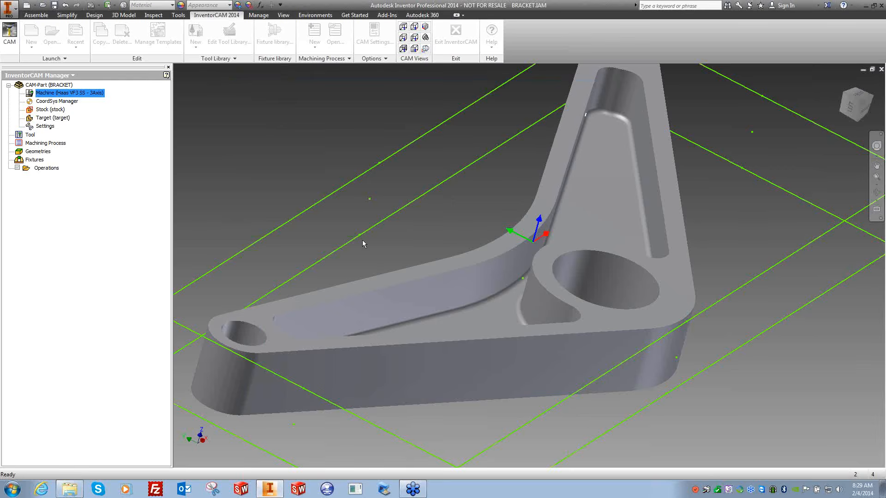
# Step: Search Windows for regedit and open the Registry Editor
pyautogui.click(12, 489)
pyautogui.click(43, 466)
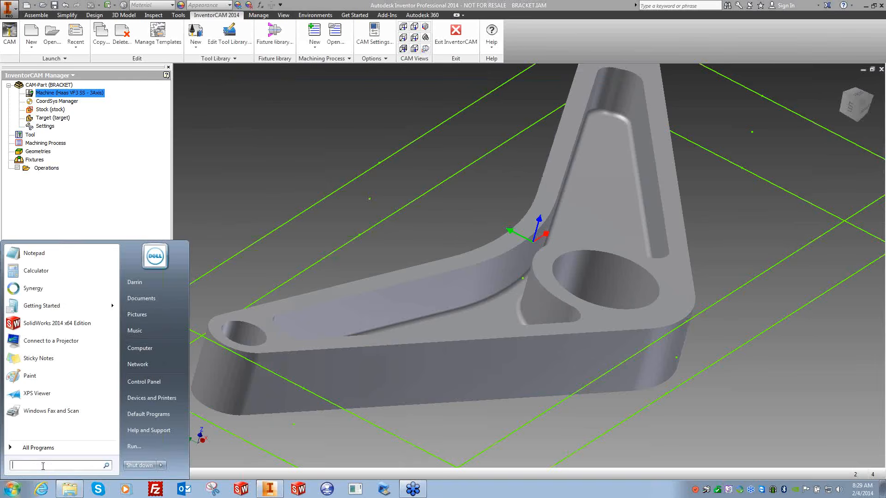
pyautogui.write('regedit')
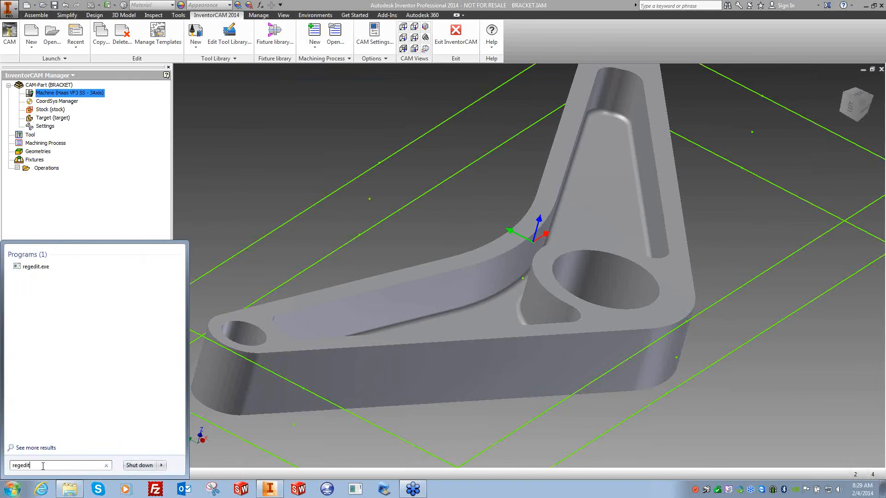
pyautogui.press('Return')
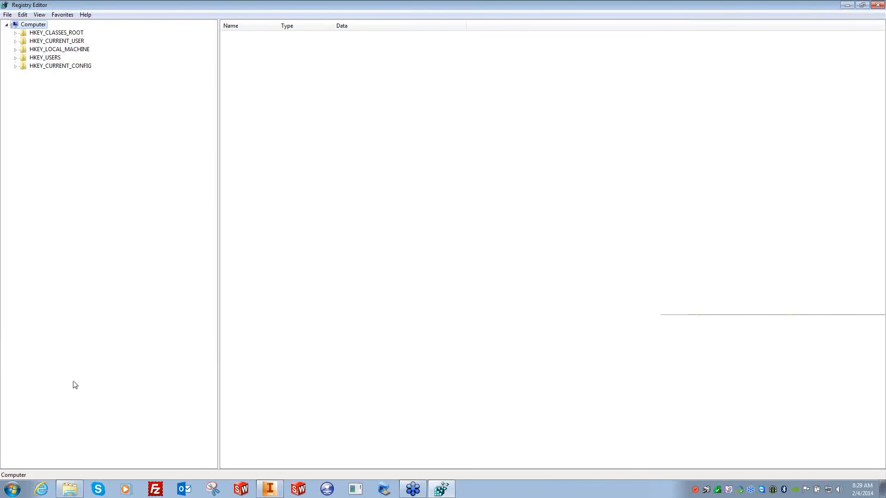
# Step: Display the values of HKEY_CURRENT_USER\Software\SolidCAM\InventorCAM2014\CAM Experimental Mode, with the Name column wide enough for the full names
pyautogui.click(15, 41)
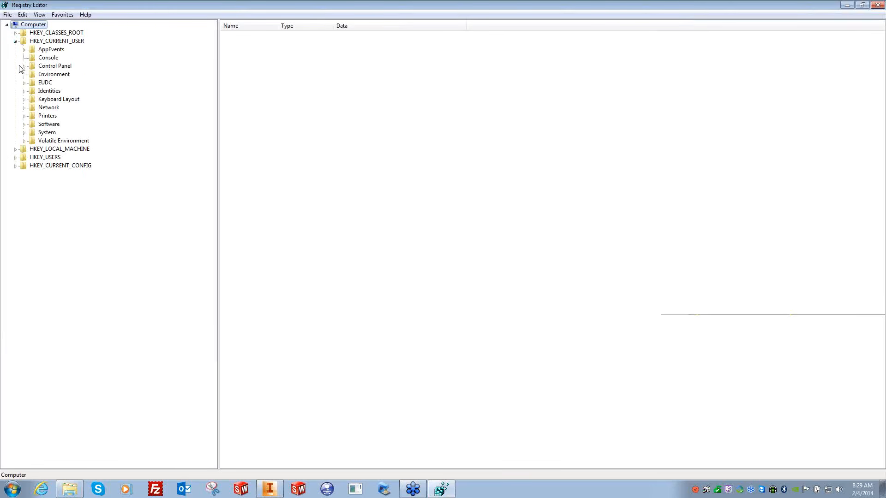
pyautogui.click(24, 124)
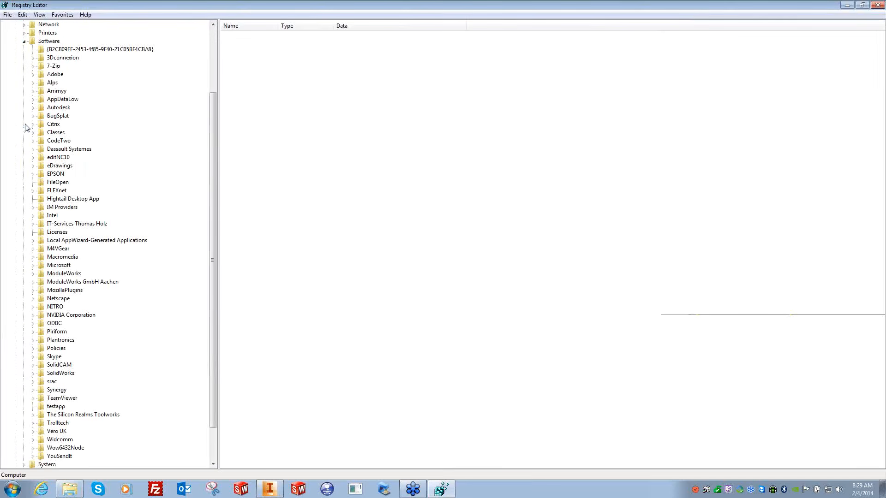
pyautogui.click(33, 366)
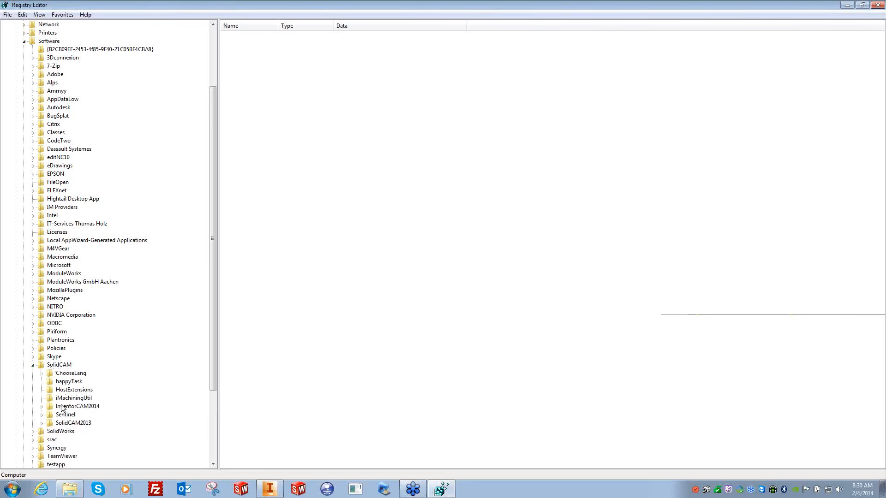
pyautogui.click(41, 406)
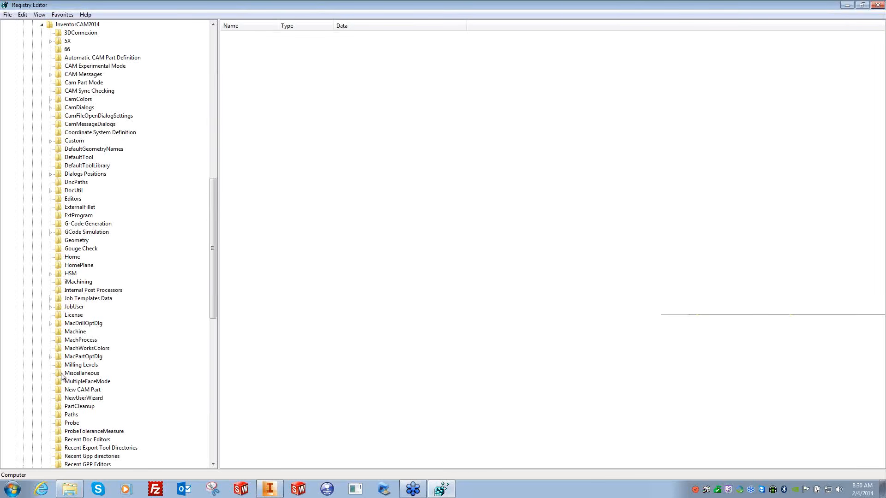
pyautogui.click(76, 68)
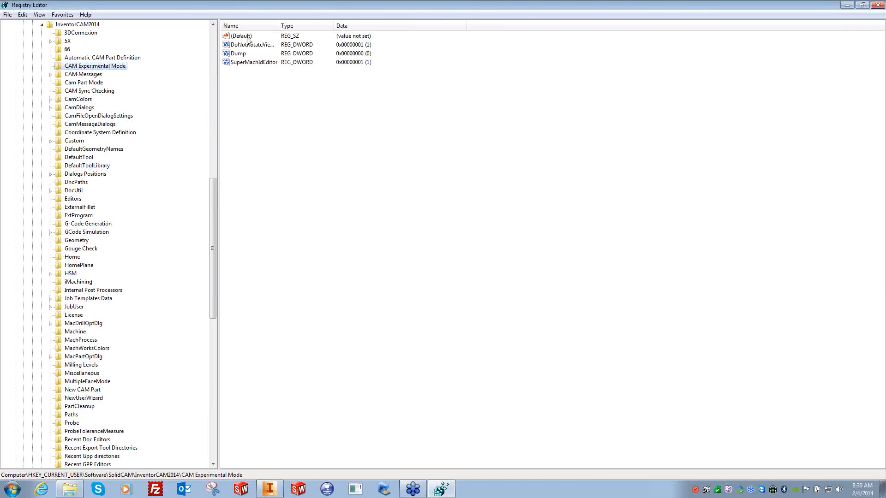
pyautogui.doubleClick(279, 25)
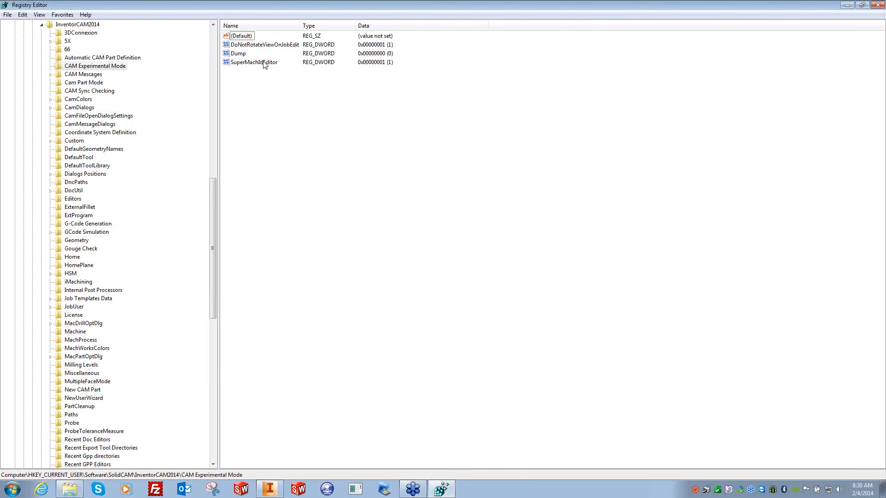
# Step: Review the value types available for a new registry entry, and inspect the SuperMachIdEditor value data without changing it
pyautogui.rightClick(298, 121)
pyautogui.moveTo(330, 127)
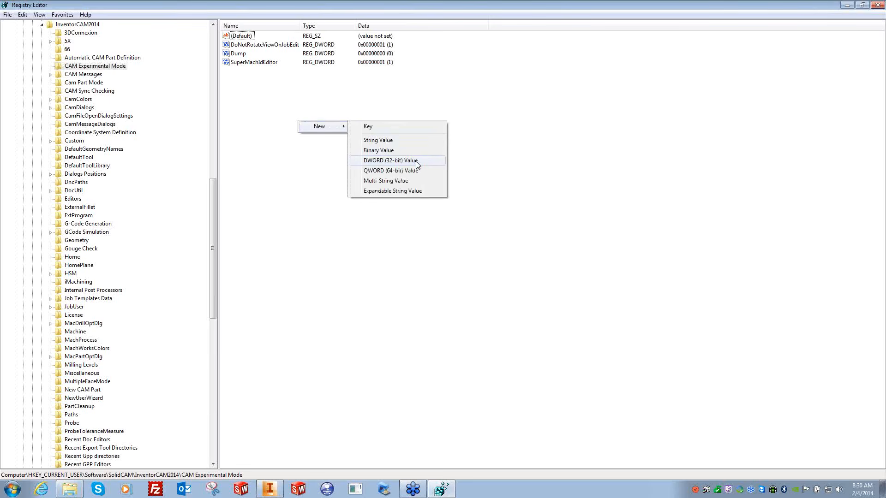
pyautogui.click(270, 94)
pyautogui.rightClick(255, 63)
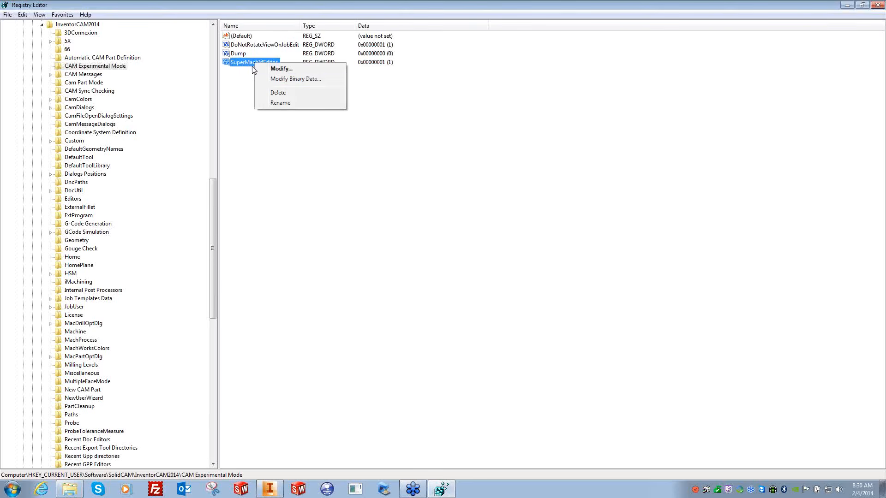
pyautogui.click(281, 69)
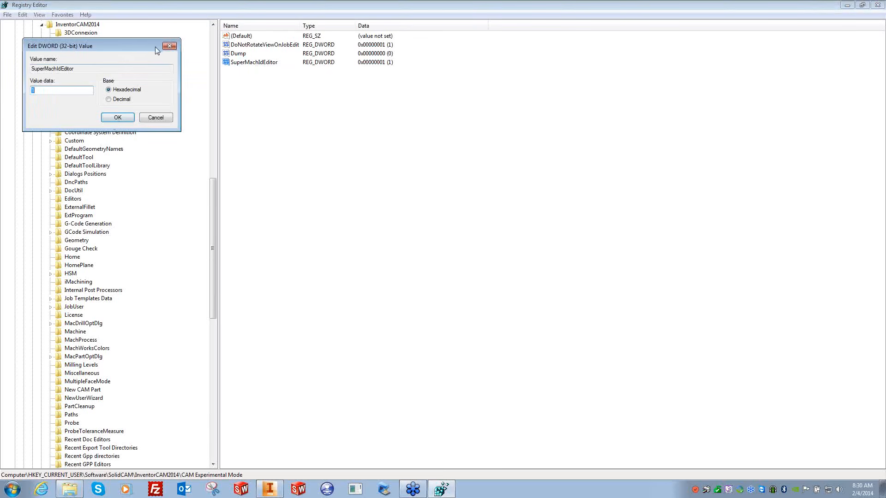
pyautogui.click(169, 46)
# Step: Check SuperMachIdEditor's name and value data again, cancel without changes, and close the Registry Editor
pyautogui.rightClick(268, 63)
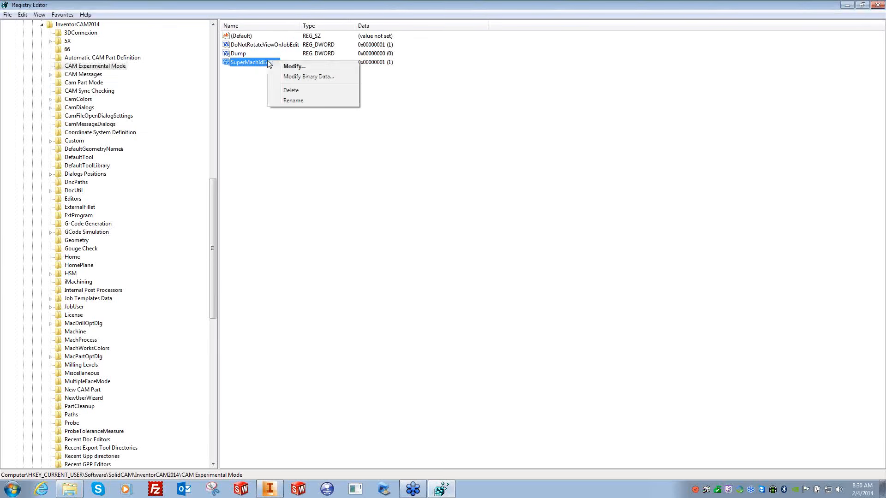
pyautogui.click(294, 100)
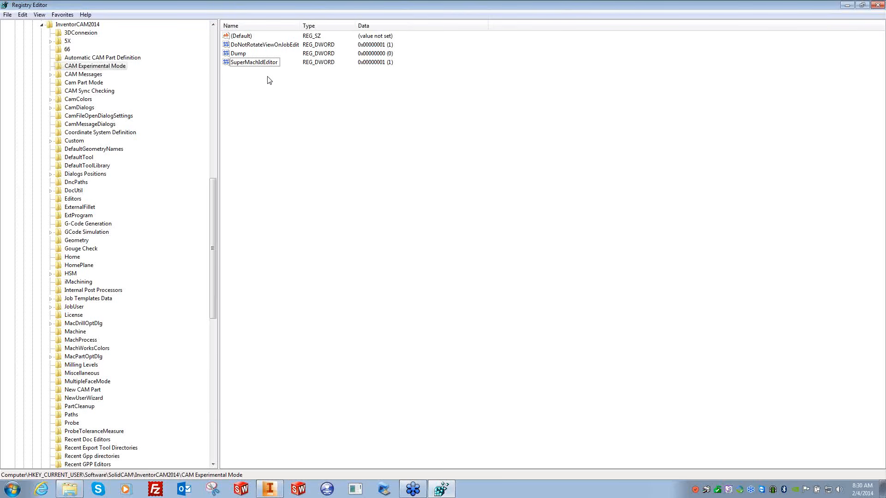
pyautogui.rightClick(258, 64)
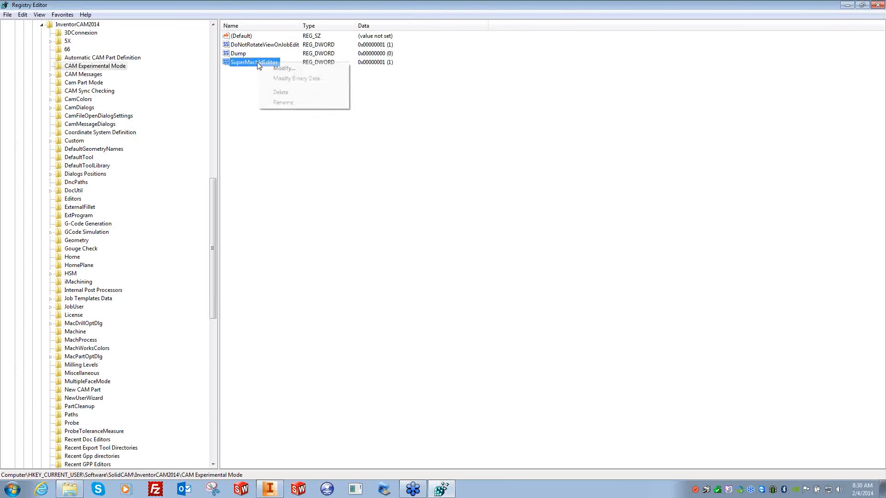
pyautogui.click(281, 68)
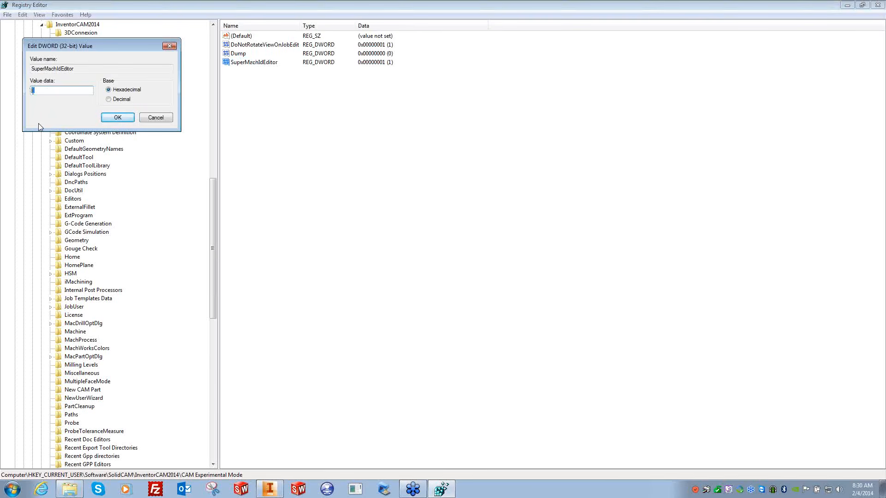
pyautogui.click(155, 117)
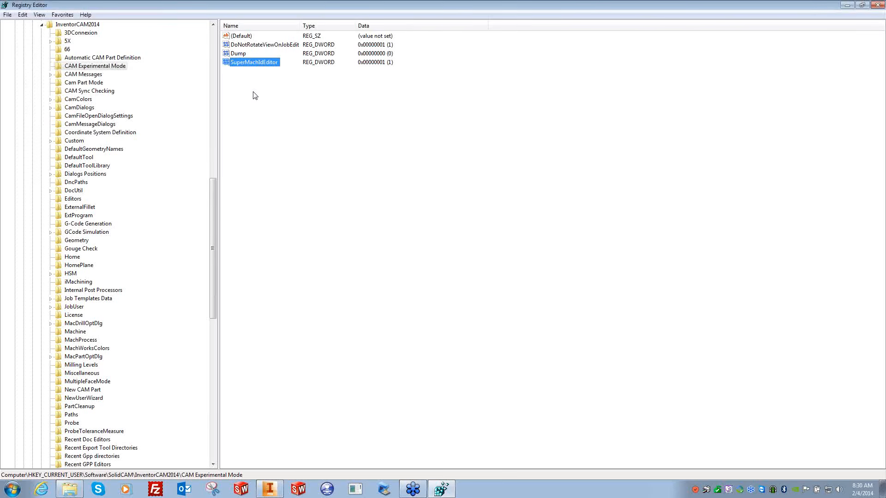
pyautogui.click(877, 5)
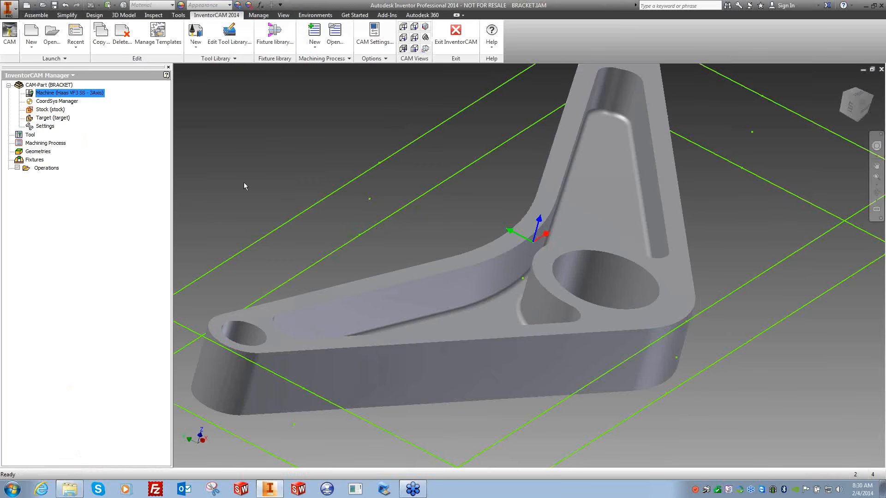
# Step: Open the Haas VF3 SS - 3Axis machine definition, examine its Post Processor options and Spindle_Table submachine, and close it without changes
pyautogui.doubleClick(77, 94)
pyautogui.click(555, 252)
pyautogui.click(555, 253)
pyautogui.click(529, 293)
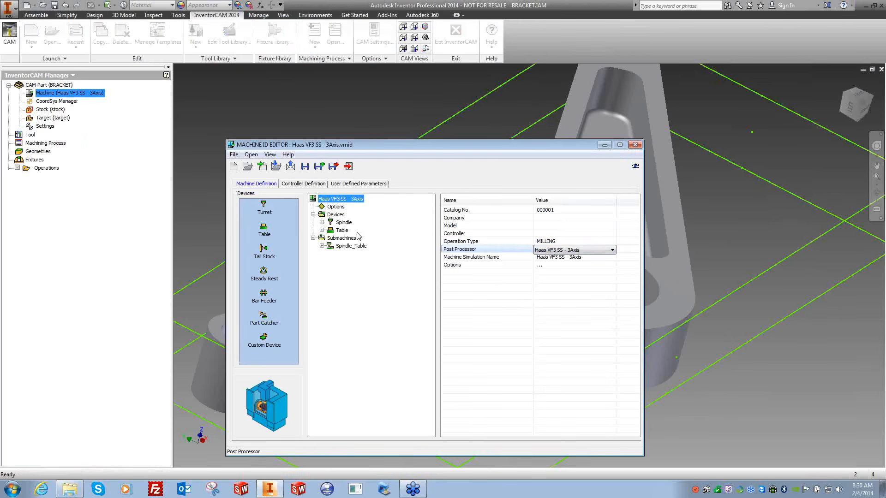
pyautogui.click(323, 246)
pyautogui.click(323, 247)
pyautogui.click(635, 144)
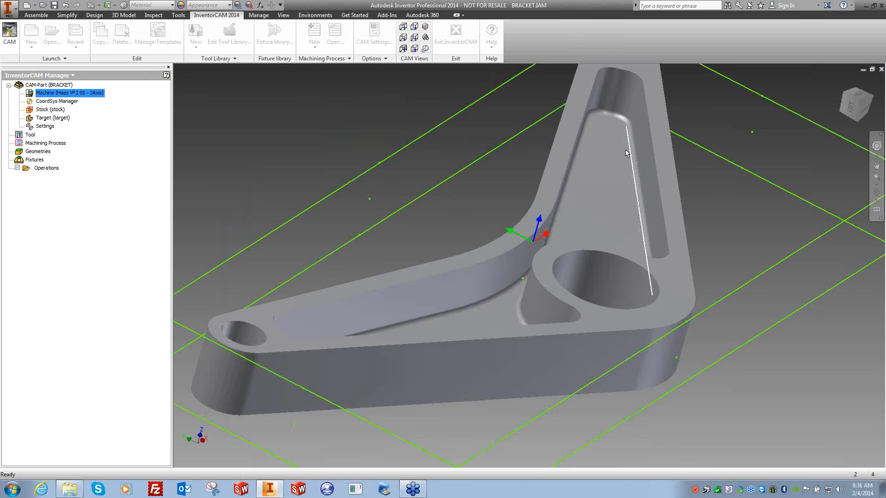
# Step: Check the CAM-Part's CoordSys Manager and stock model definition, closing them without changes
pyautogui.click(50, 103)
pyautogui.doubleClick(50, 102)
pyautogui.click(226, 193)
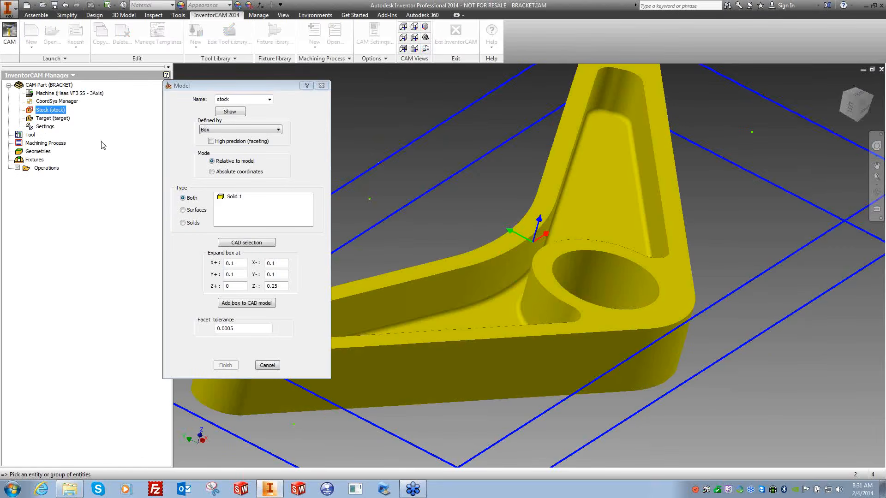
pyautogui.click(321, 85)
# Step: Open the Milling Part Data of the BRACKET CAM-Part for review and close it without changes
pyautogui.click(56, 86)
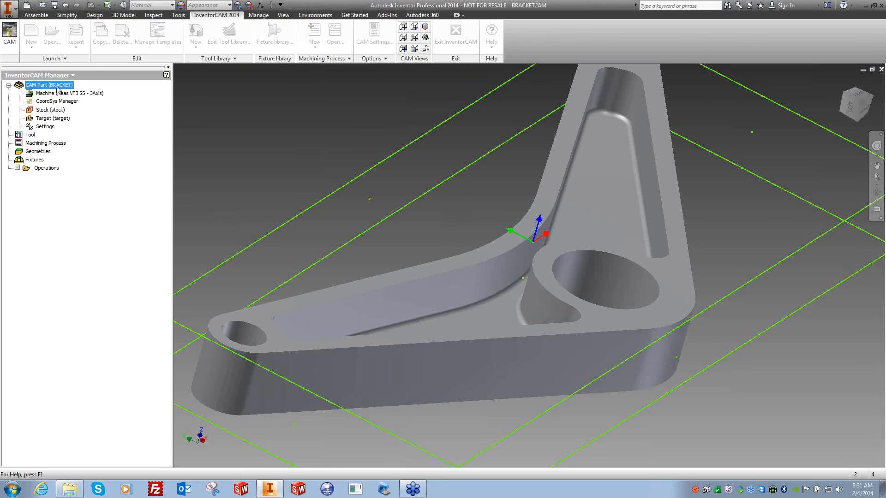
pyautogui.rightClick(56, 89)
pyautogui.click(94, 92)
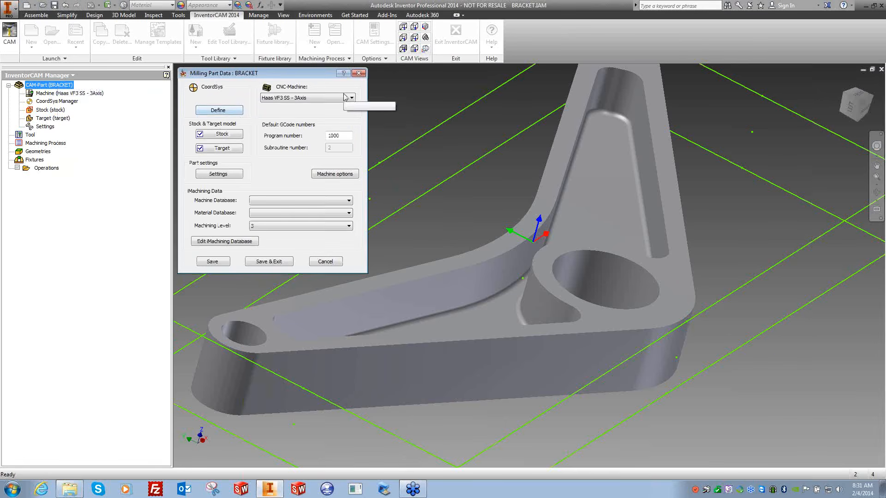
pyautogui.click(358, 73)
# Step: View the CAM-Part's own Part Settings and the general InventorCAM Settings, closing both without changes
pyautogui.doubleClick(44, 126)
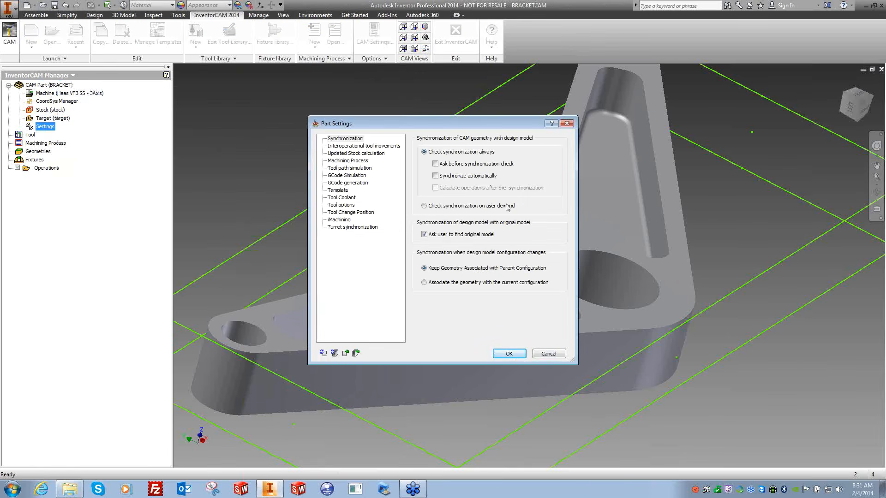
pyautogui.click(567, 125)
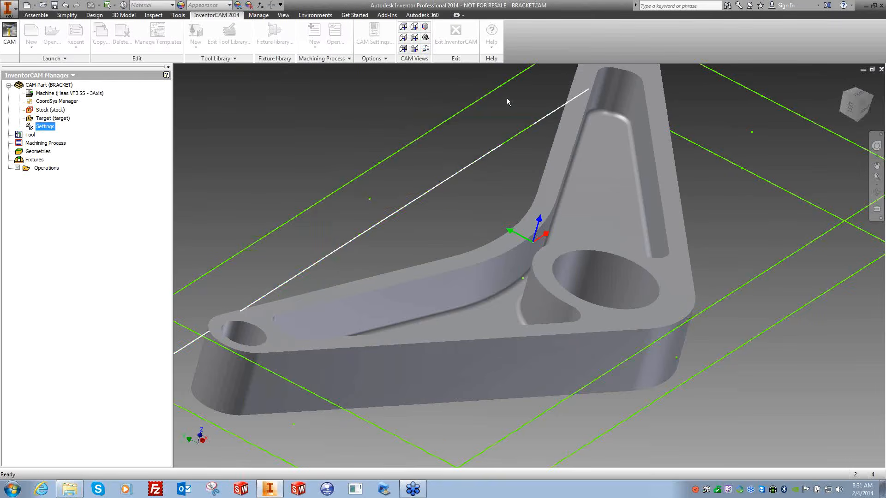
pyautogui.click(375, 35)
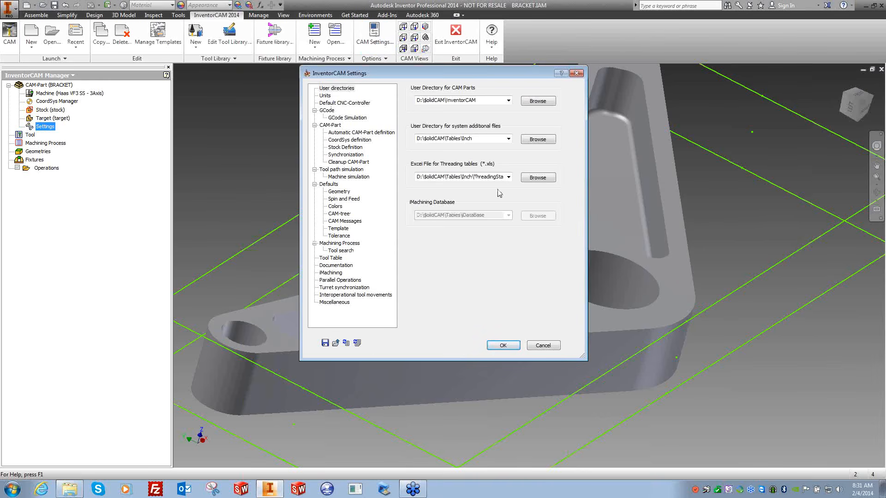
pyautogui.click(538, 347)
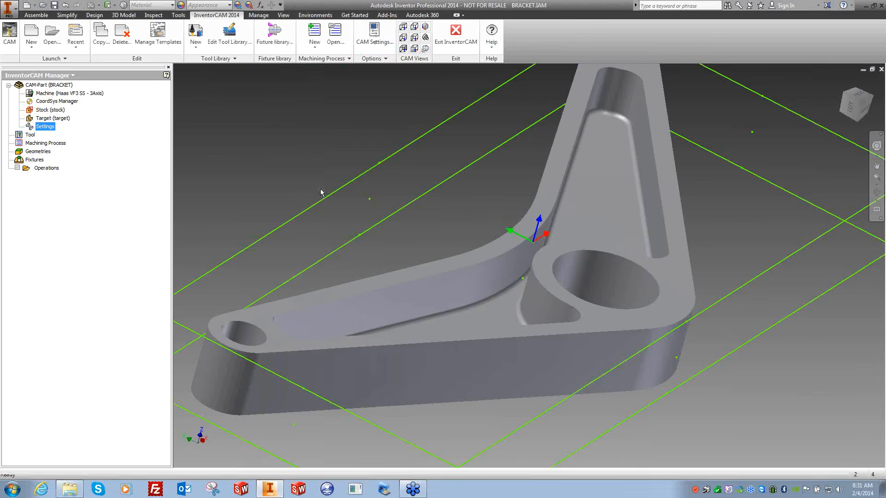
# Step: Compare the Part Settings categories with those of the global InventorCAM Settings again, cancelling each dialog
pyautogui.doubleClick(44, 127)
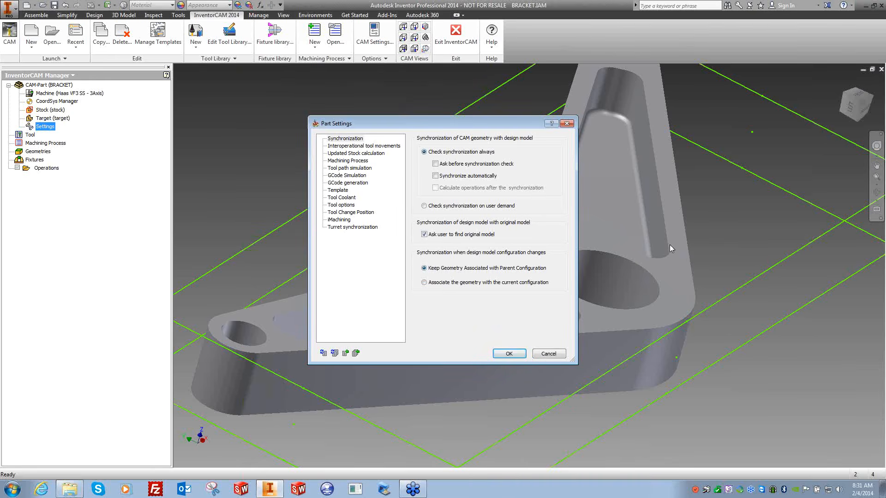
pyautogui.click(548, 353)
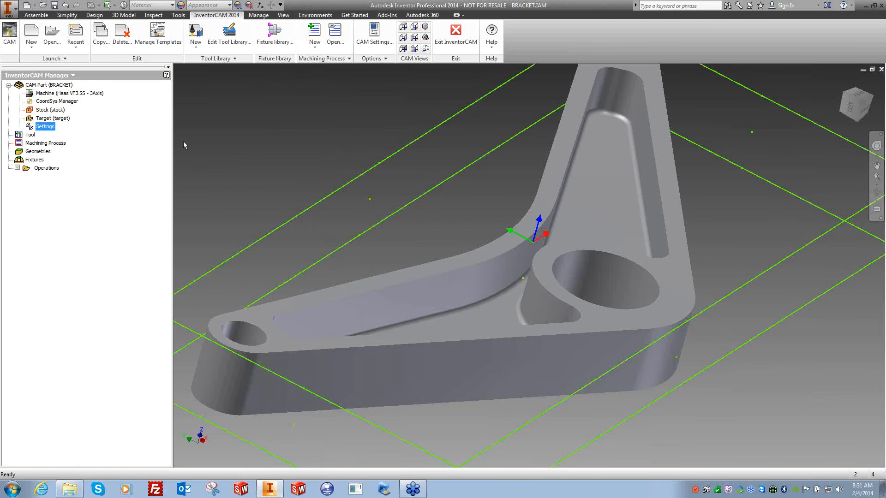
pyautogui.click(372, 42)
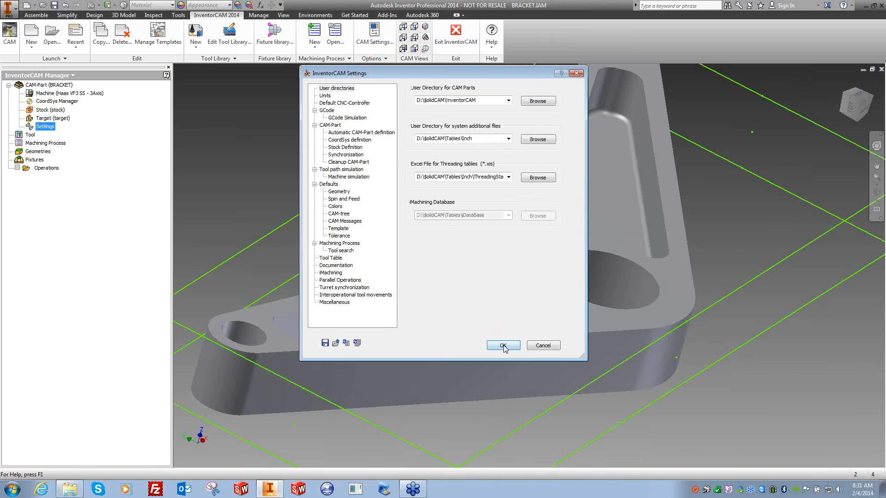
pyautogui.click(535, 346)
pyautogui.doubleClick(45, 126)
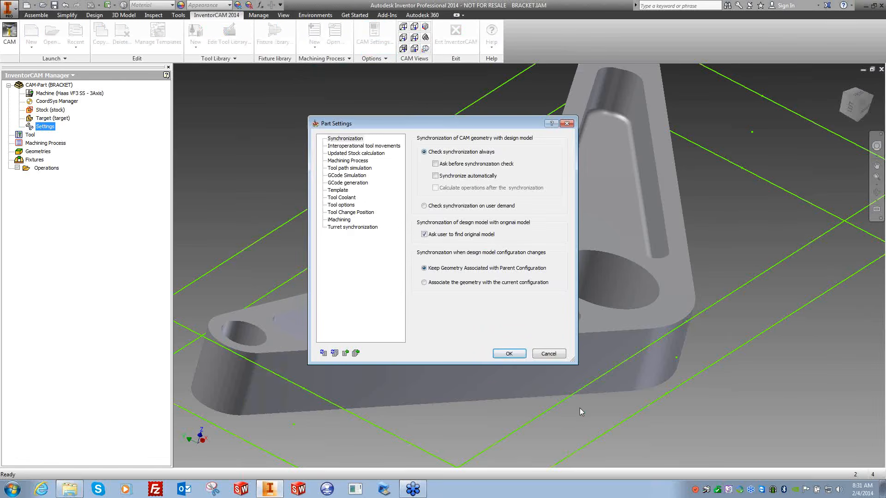
pyautogui.click(548, 354)
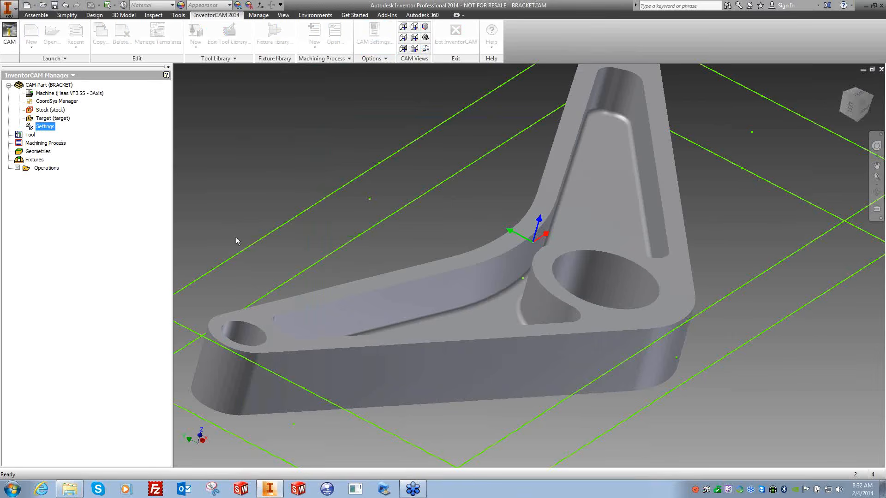
# Step: View the Part Tool Table, cancel it without adding tools, and select the CAM-Part's Machining Process entry
pyautogui.click(30, 135)
pyautogui.doubleClick(31, 135)
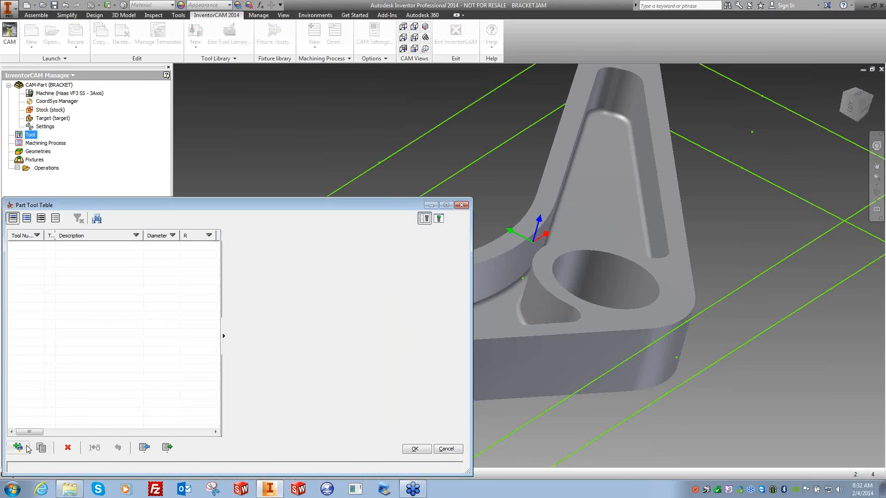
pyautogui.click(444, 449)
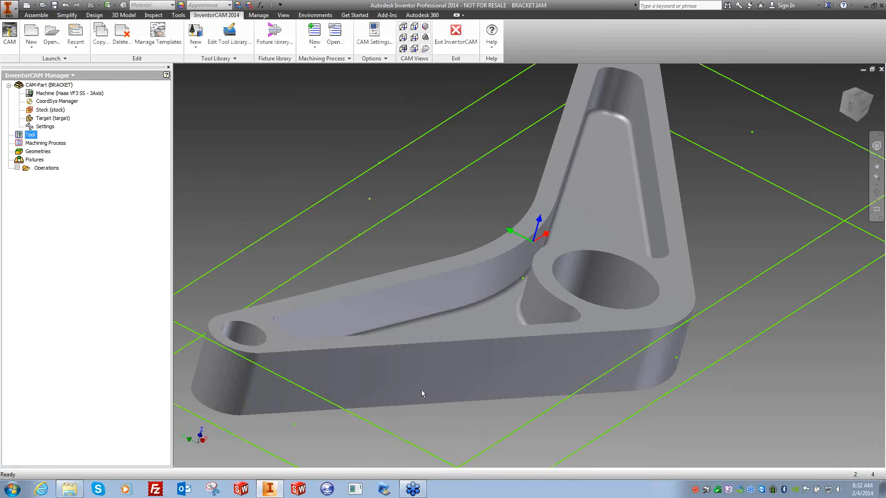
pyautogui.click(43, 144)
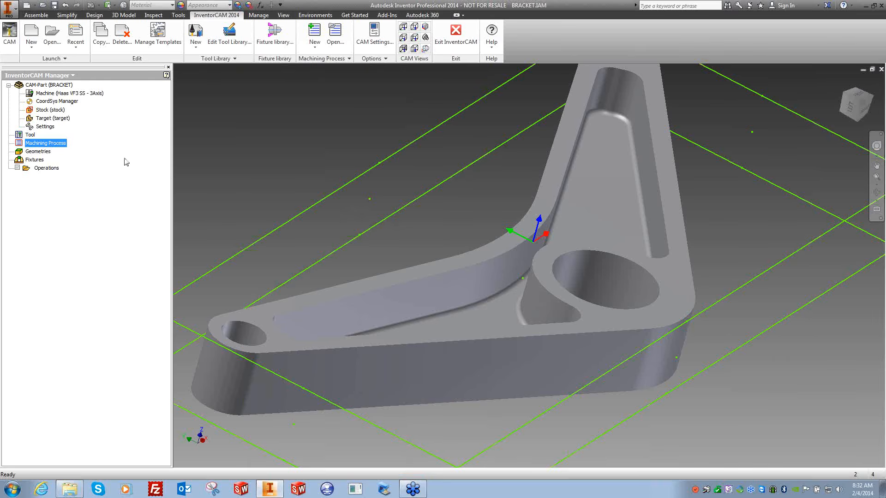
# Step: Review the Geometries entry in the CAM tree and the commands available for the BRACKET CAM-Part
pyautogui.click(39, 153)
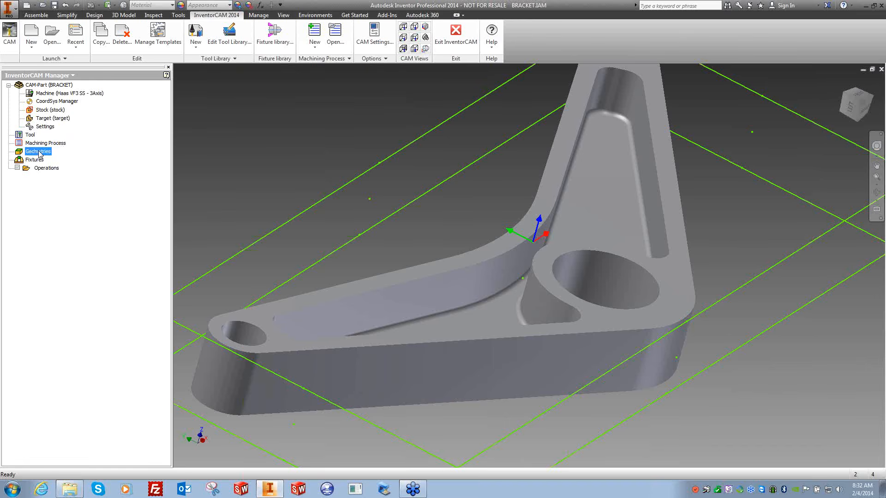
pyautogui.rightClick(53, 86)
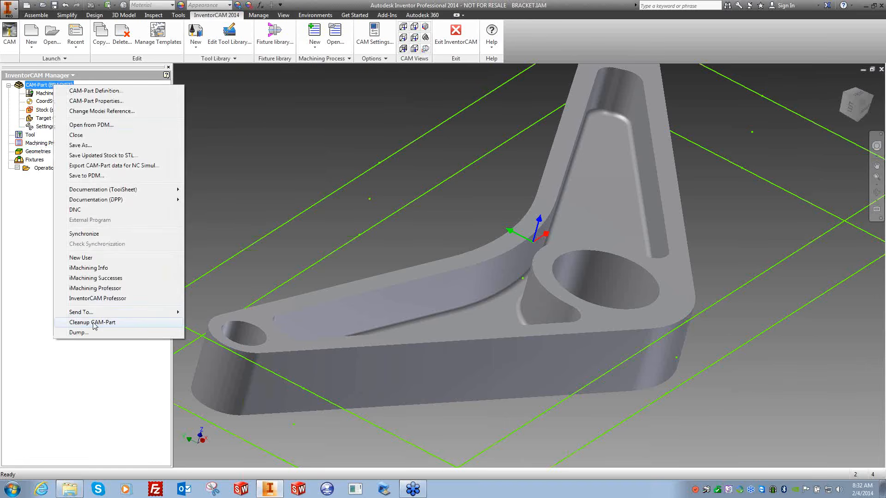
pyautogui.click(37, 258)
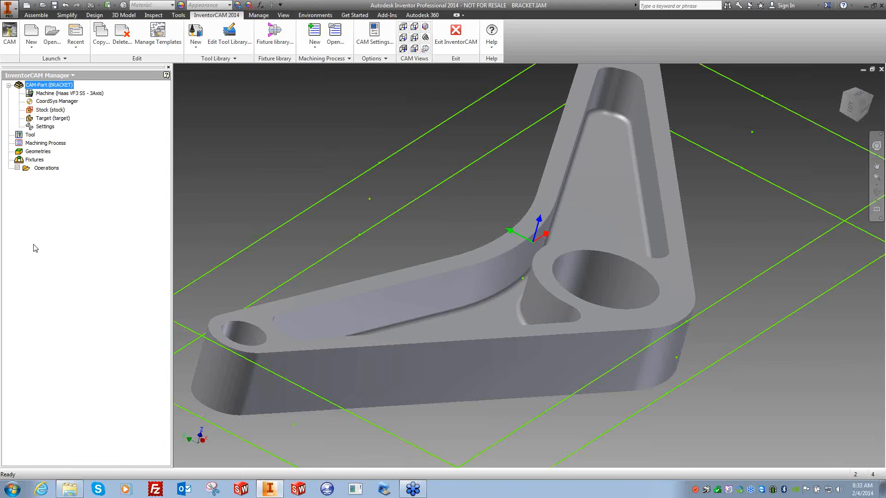
pyautogui.click(29, 153)
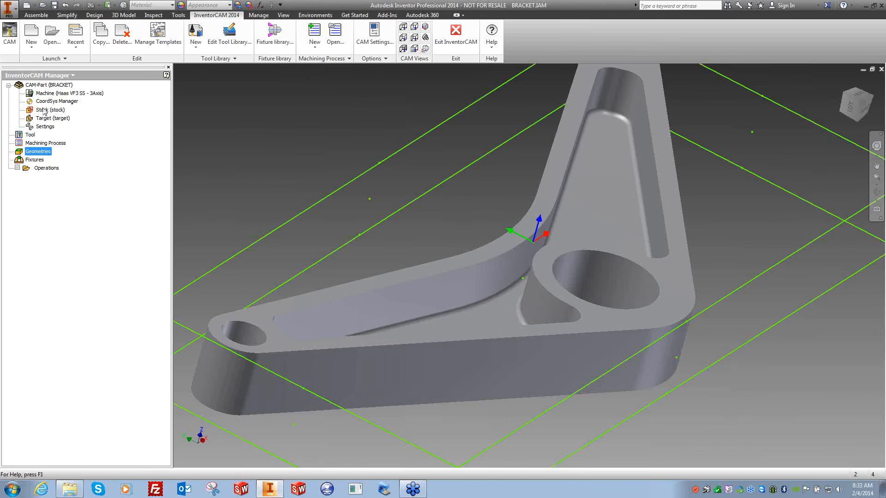
pyautogui.rightClick(50, 86)
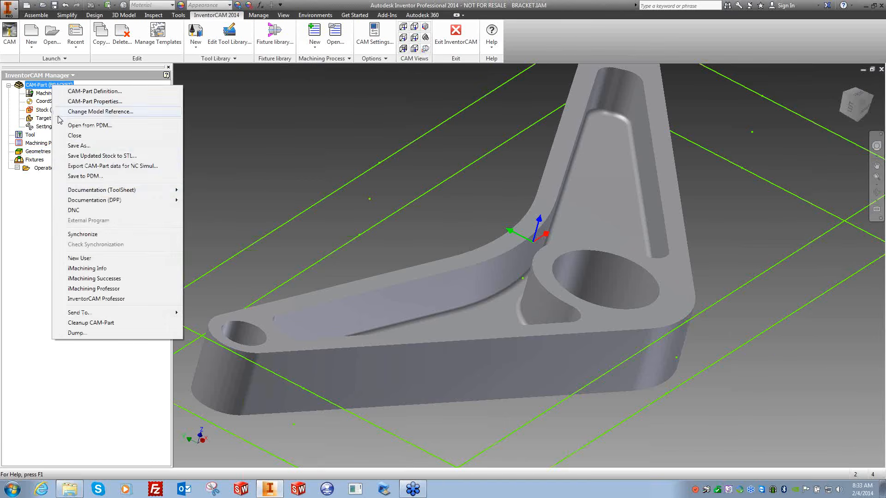
pyautogui.click(35, 235)
# Step: View the clamping fixture definition and its facet tolerance, then cancel it without defining a fixture
pyautogui.click(34, 160)
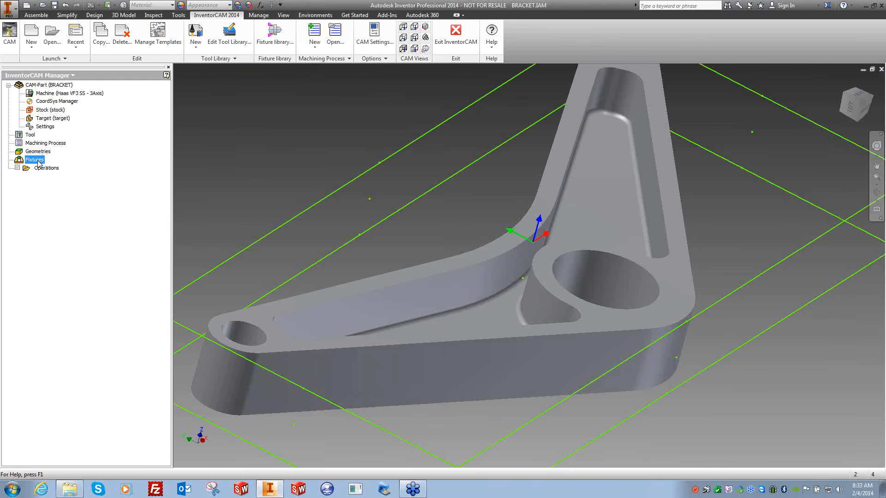
pyautogui.rightClick(38, 162)
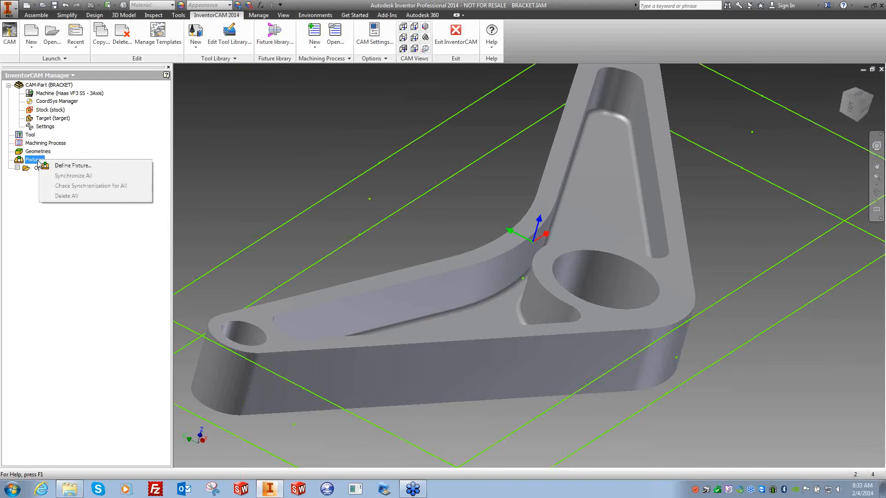
pyautogui.click(77, 165)
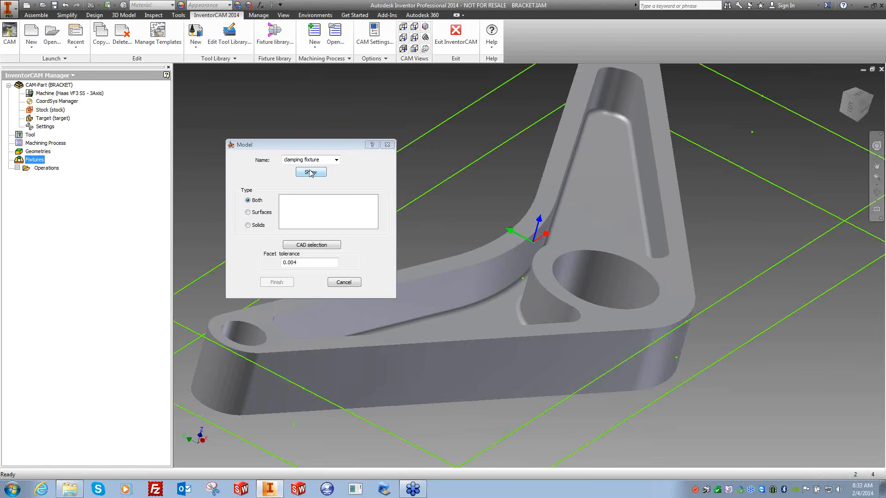
pyautogui.moveTo(308, 263); pyautogui.dragTo(270, 283)
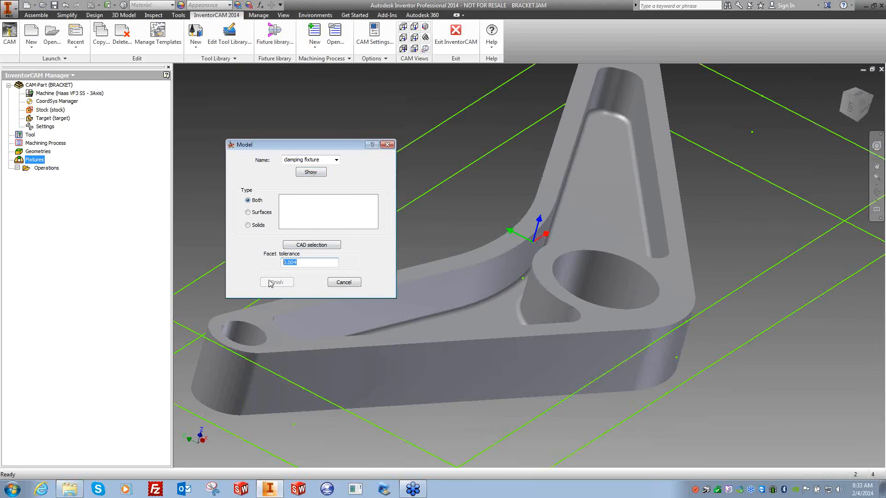
pyautogui.doubleClick(296, 262)
pyautogui.click(348, 284)
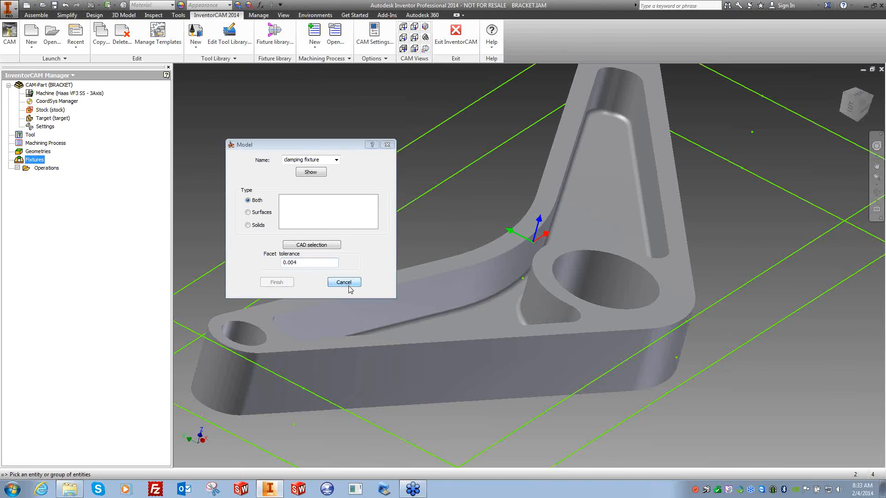
pyautogui.click(44, 168)
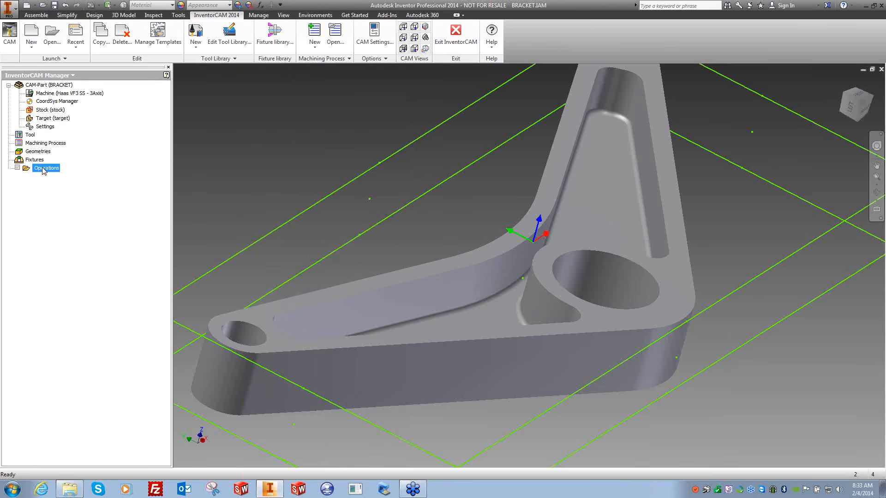
pyautogui.click(50, 85)
pyautogui.rightClick(51, 85)
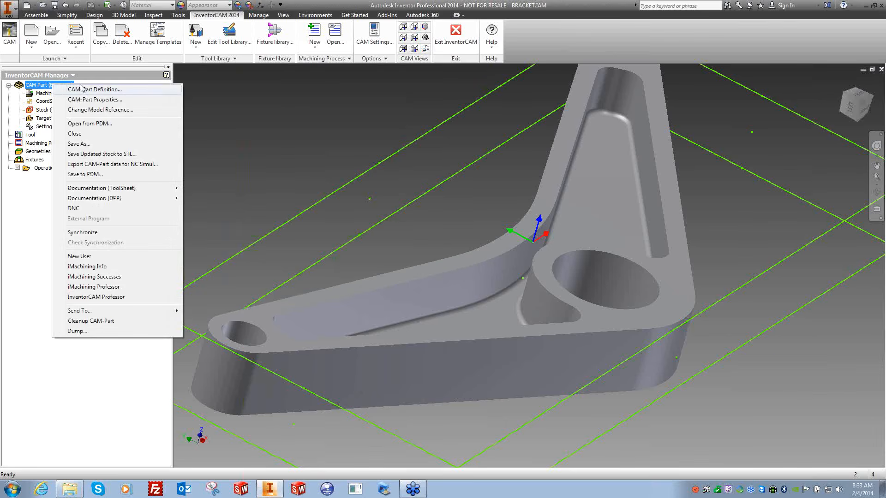
pyautogui.click(34, 202)
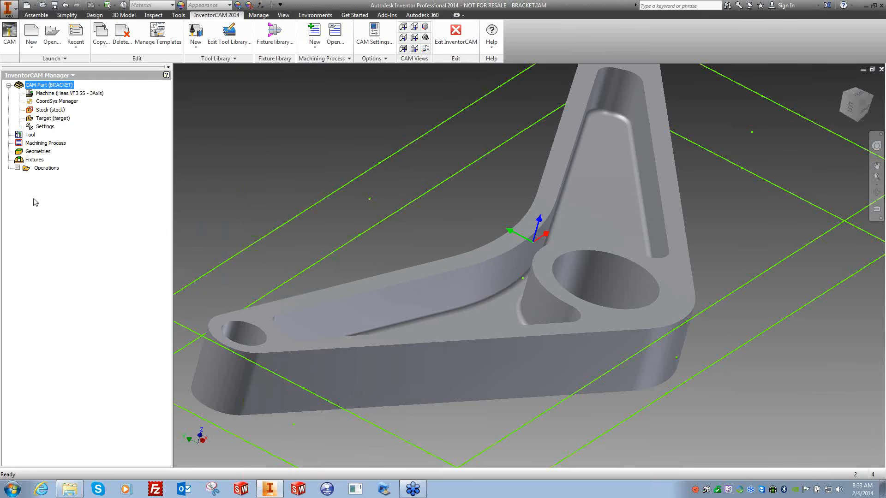
# Step: Add a Pocket milling operation to the CAM-Part's Operations
pyautogui.click(45, 170)
pyautogui.rightClick(45, 168)
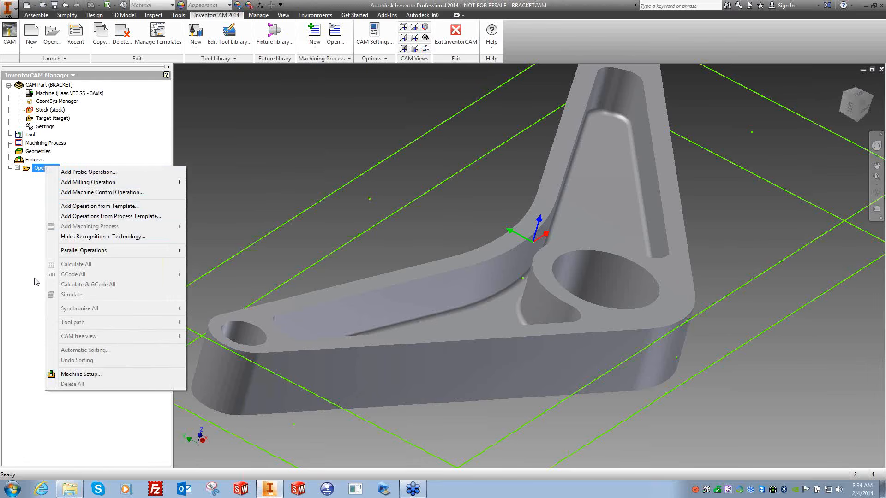
pyautogui.moveTo(144, 186)
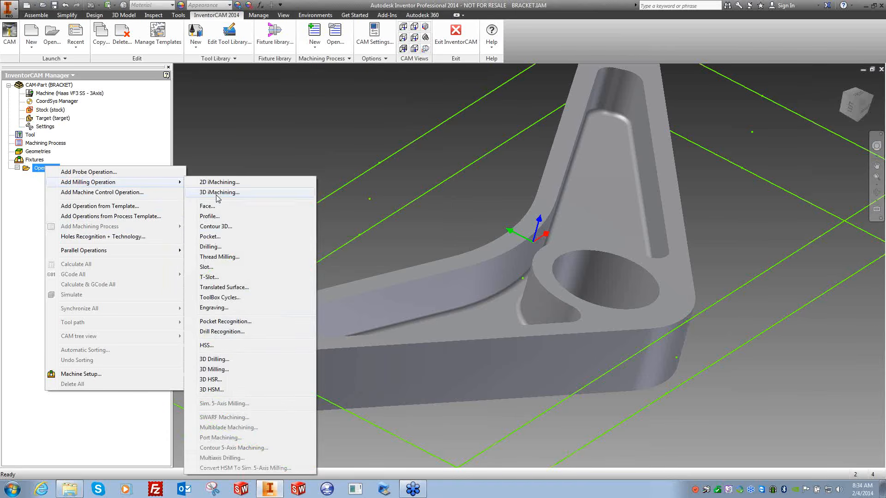
pyautogui.click(210, 236)
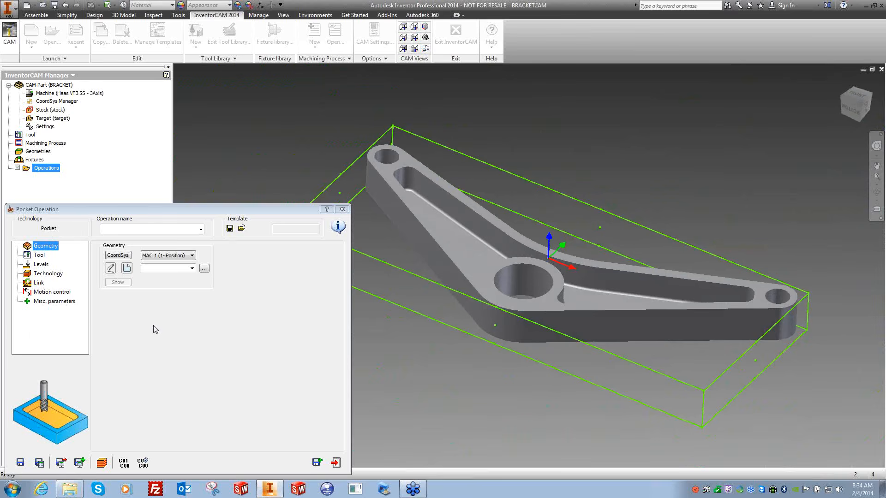
# Step: Define the pocket geometry from two constant-Z chains, the stock's top outline and the bracket's outer top outline
pyautogui.click(126, 268)
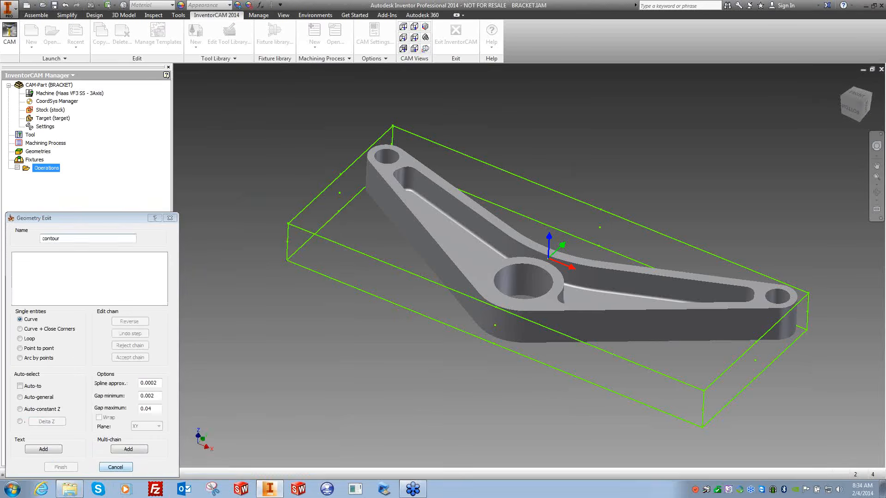
pyautogui.click(692, 385)
pyautogui.click(39, 410)
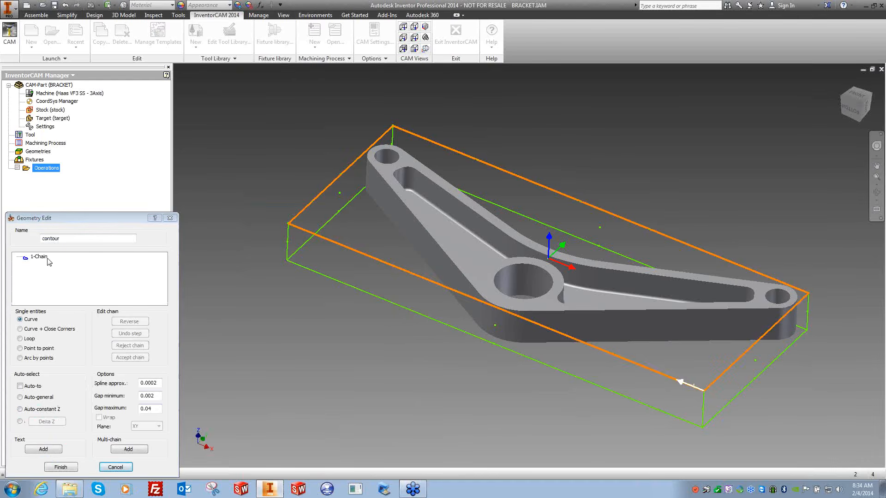
pyautogui.rightClick(49, 262)
pyautogui.click(83, 350)
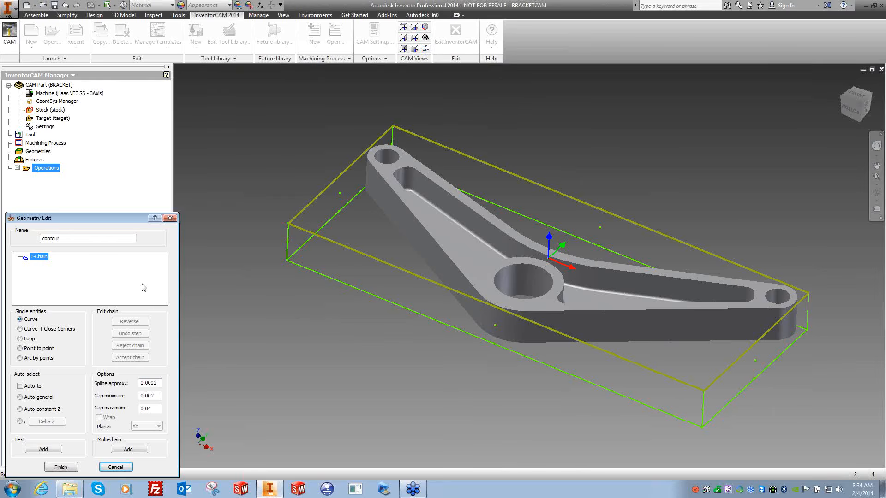
pyautogui.click(474, 282)
pyautogui.click(48, 408)
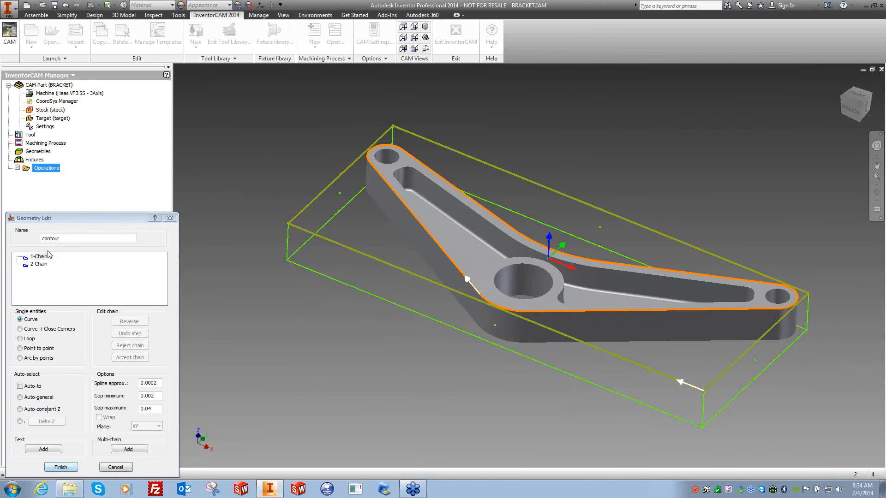
pyautogui.click(61, 467)
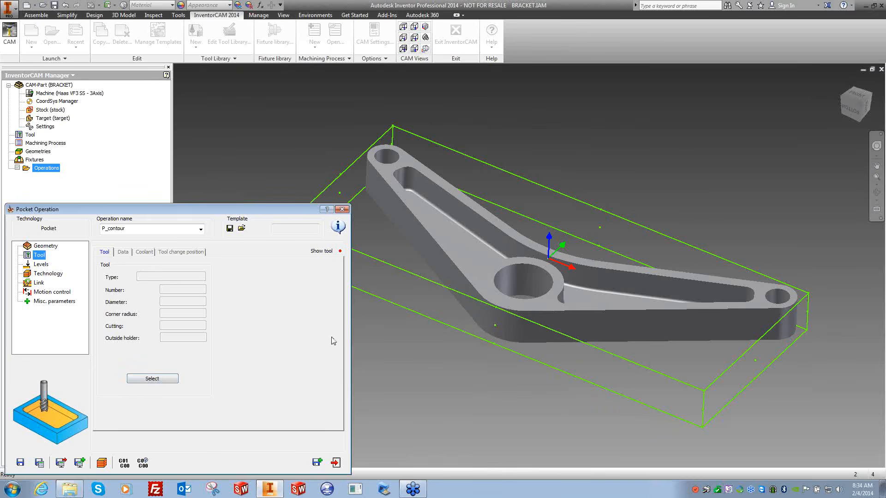
# Step: Measure the bracket's thickness between the top and bottom ends of a vertical side edge
pyautogui.click(179, 15)
pyautogui.click(154, 15)
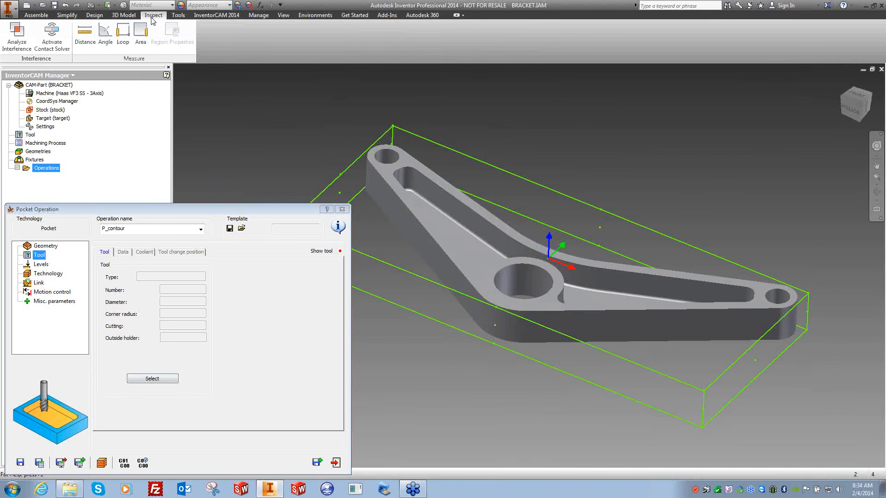
pyautogui.click(90, 38)
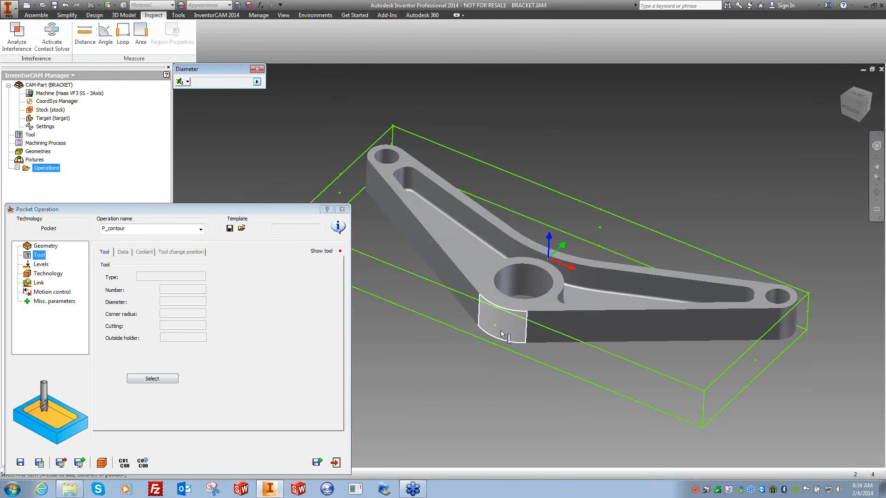
pyautogui.click(527, 311)
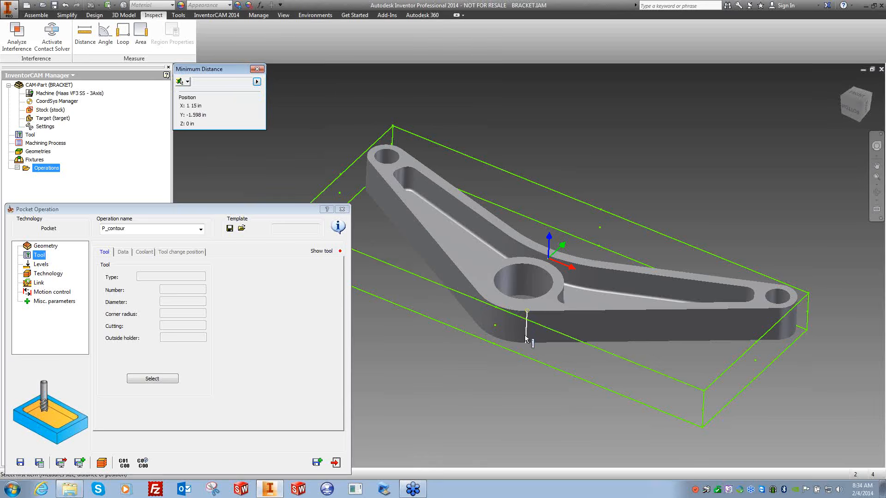
pyautogui.click(524, 344)
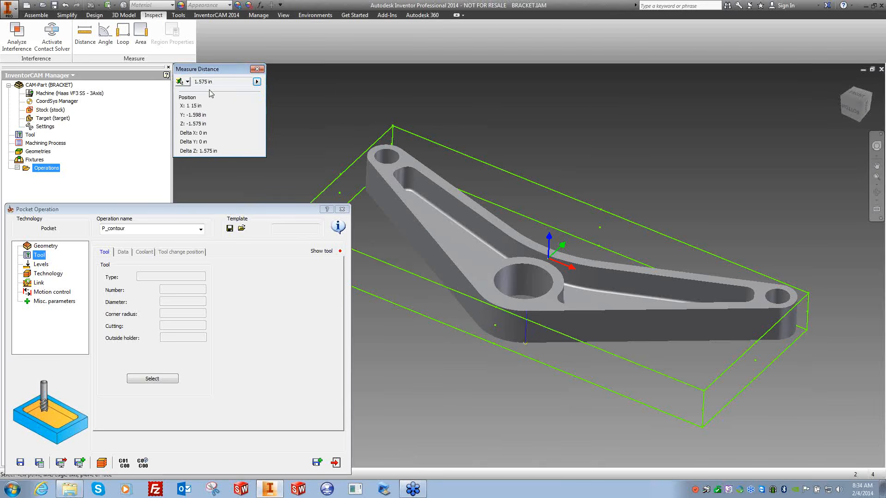
pyautogui.click(257, 69)
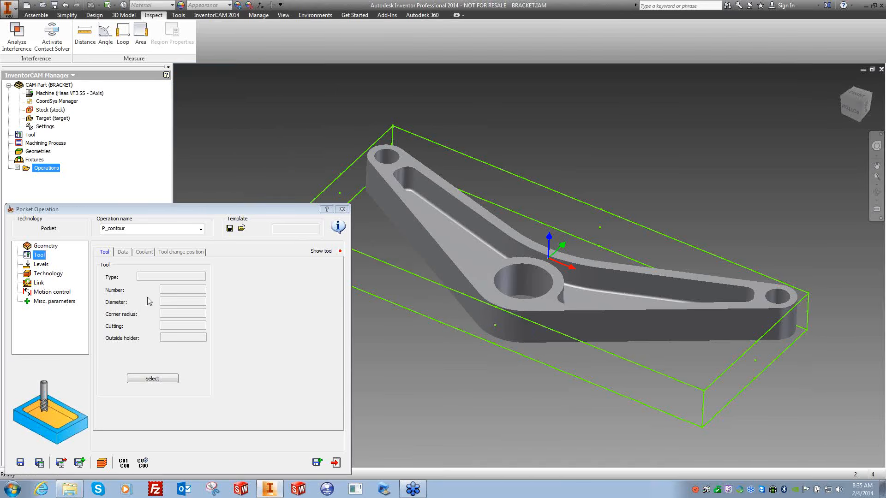
# Step: Create and select an end mill with outside holder, shoulder and cutting lengths of 2 in and 4 flutes for the pocket operation
pyautogui.click(151, 380)
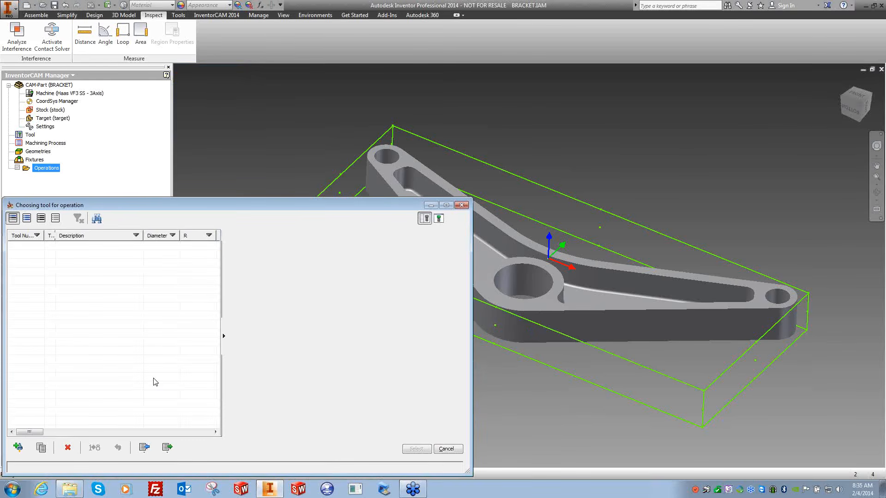
pyautogui.click(18, 447)
pyautogui.click(230, 257)
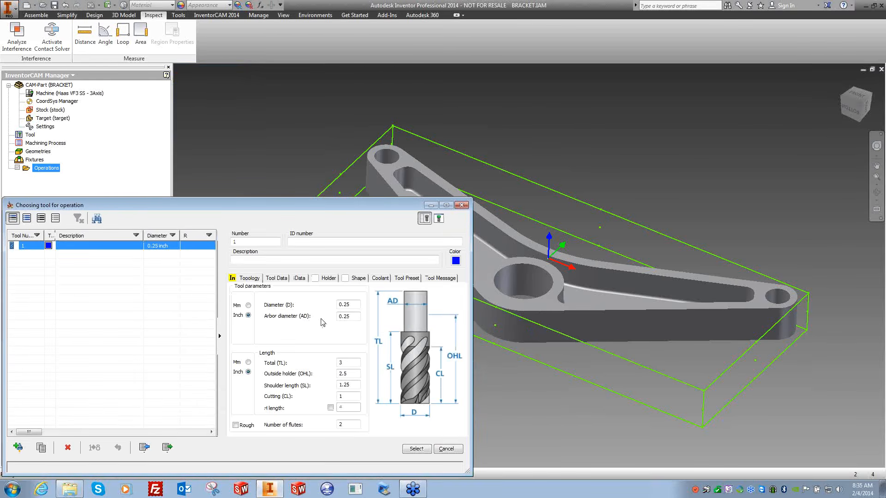
pyautogui.click(344, 373)
pyautogui.write('2')
pyautogui.press('Tab')
pyautogui.write('2')
pyautogui.press('Tab')
pyautogui.write('2')
pyautogui.press('Tab')
pyautogui.press('Tab')
pyautogui.write('4')
pyautogui.click(416, 448)
# Step: Define the pocket operation's upper milling level at Z 0 from the model
pyautogui.click(41, 265)
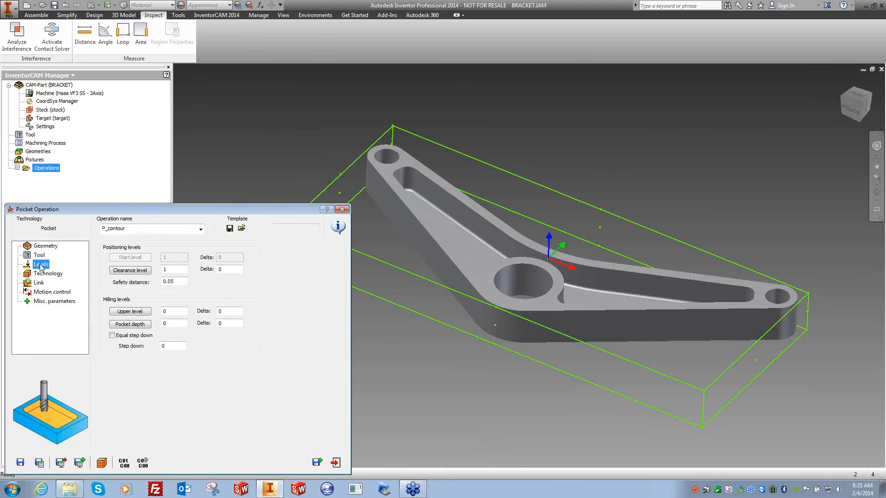
pyautogui.click(130, 312)
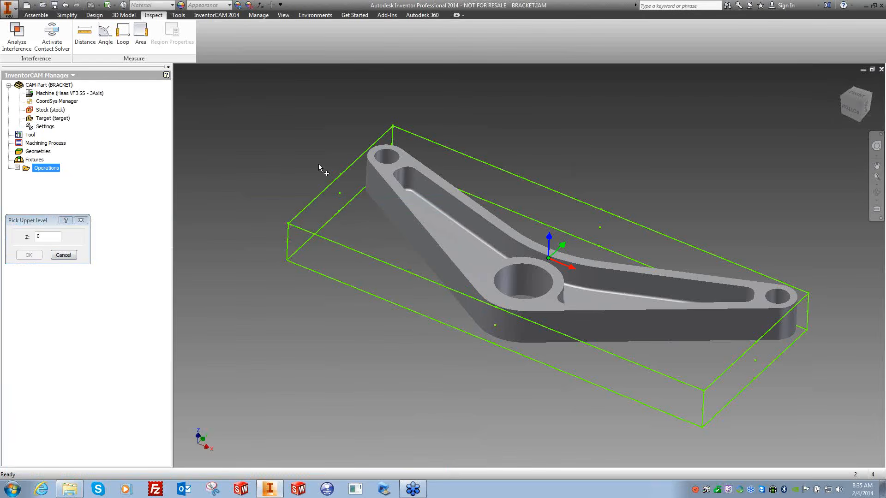
pyautogui.click(29, 255)
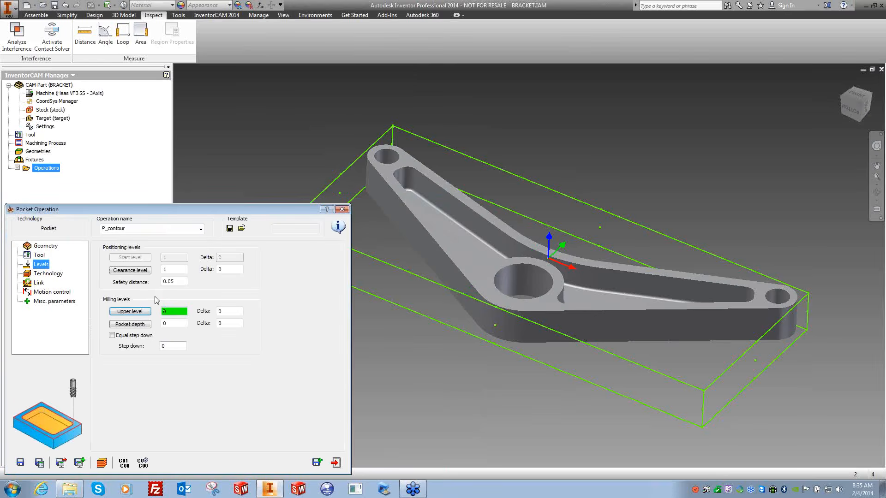
# Step: Pick the 1.575 in pocket depth from the bracket's lower face and set the depth delta to -0.2
pyautogui.click(139, 324)
pyautogui.moveTo(406, 307); pyautogui.dragTo(451, 327, button='middle')
pyautogui.click(488, 285)
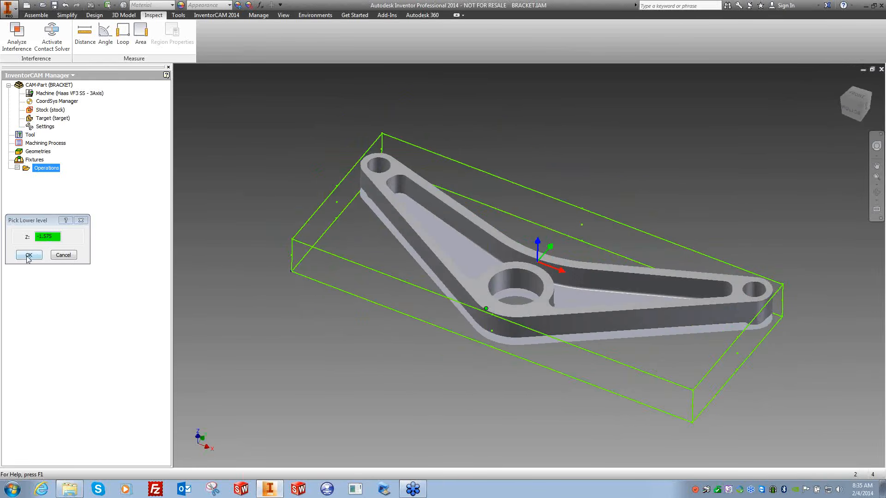
pyautogui.click(28, 255)
pyautogui.click(211, 324)
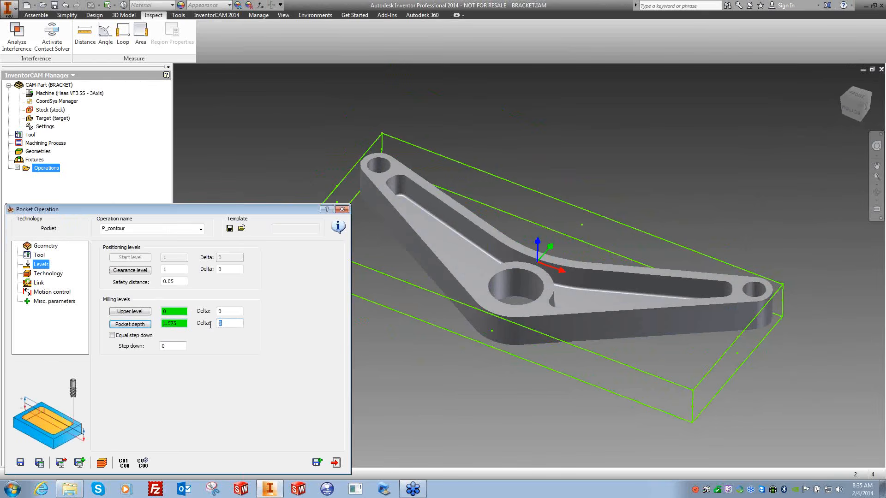
pyautogui.write('-.2')
# Step: Set the pocket's minimum overlap to 65% of the tool diameter for the Contour technology
pyautogui.click(48, 273)
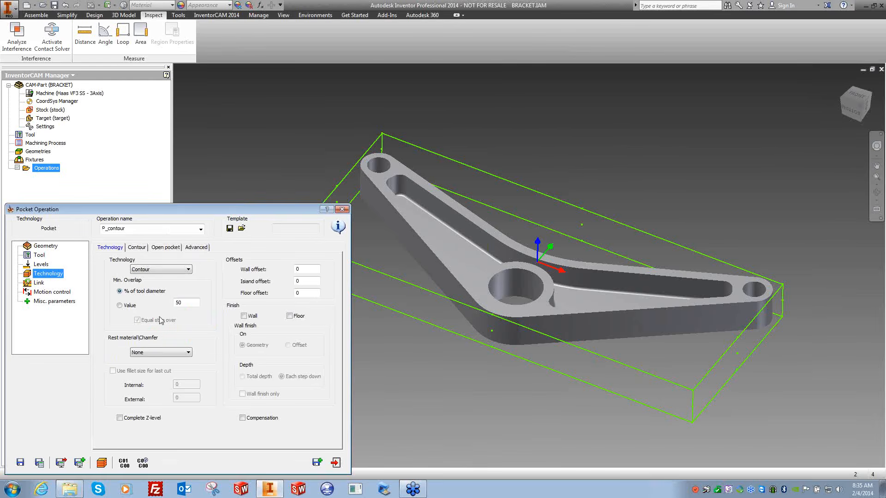
pyautogui.moveTo(185, 303); pyautogui.dragTo(164, 301)
pyautogui.write('65')
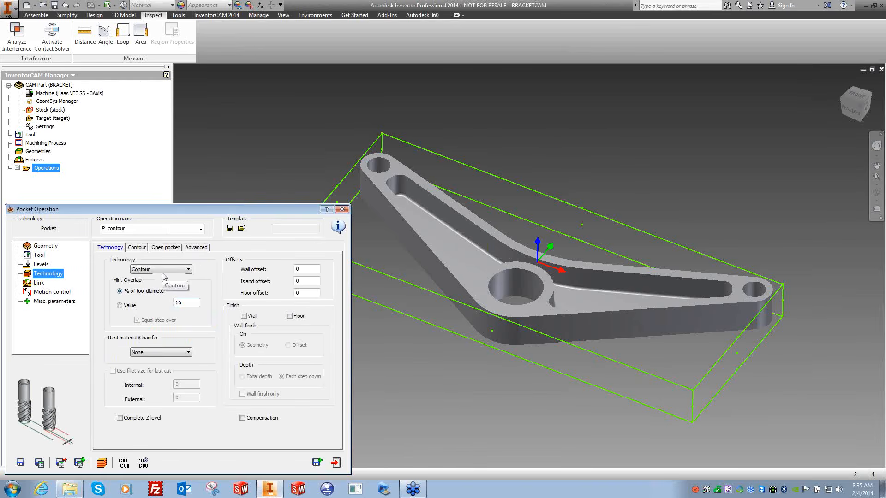
# Step: Save and calculate the pocket operation, display its toolpath, and examine the contour passes around the bracket
pyautogui.click(39, 462)
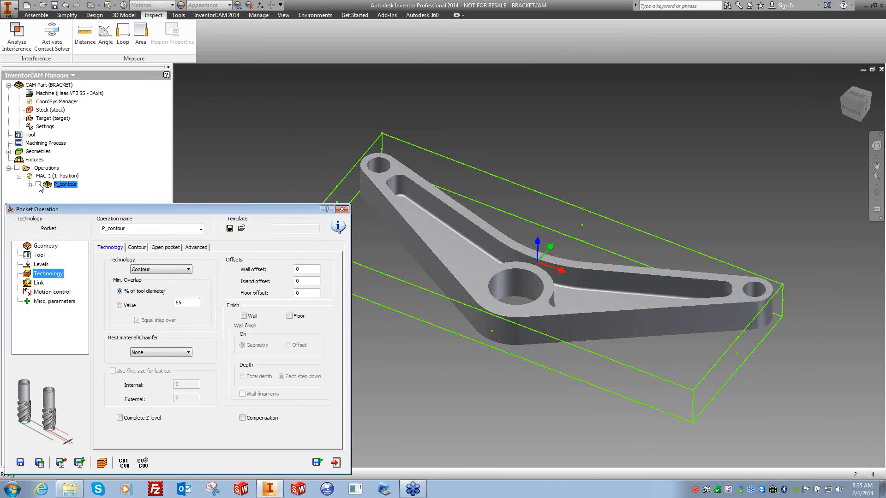
pyautogui.click(38, 184)
pyautogui.keyDown('shift'); pyautogui.moveTo(457, 372); pyautogui.dragTo(415, 322, button='middle'); pyautogui.keyUp('shift')
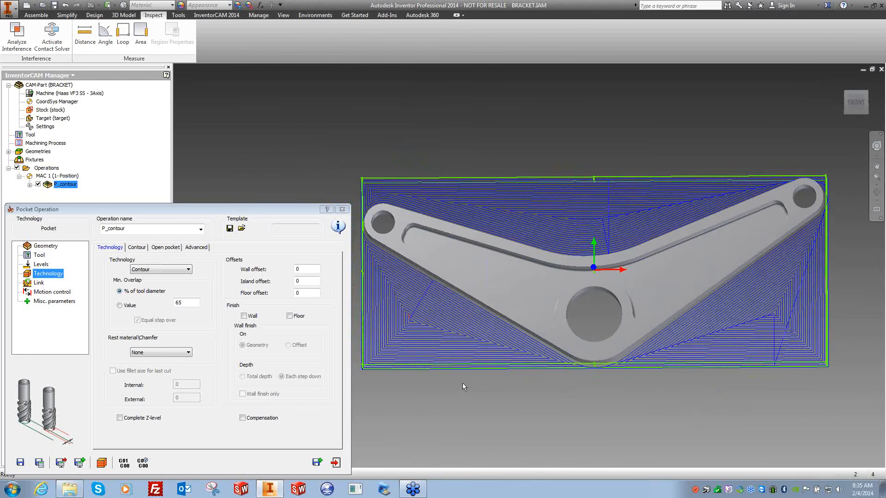
pyautogui.keyDown('shift'); pyautogui.moveTo(447, 385); pyautogui.dragTo(381, 334, button='middle'); pyautogui.keyUp('shift')
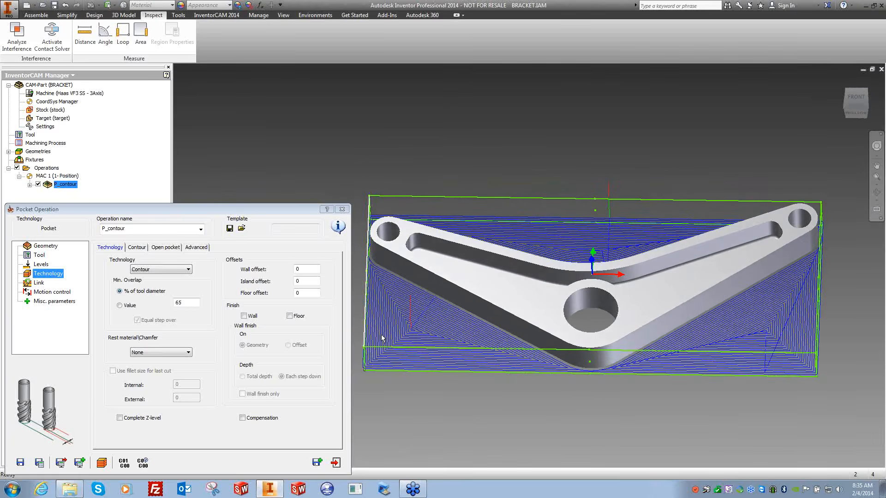
pyautogui.keyDown('shift'); pyautogui.moveTo(389, 379); pyautogui.dragTo(397, 384, button='middle'); pyautogui.keyUp('shift')
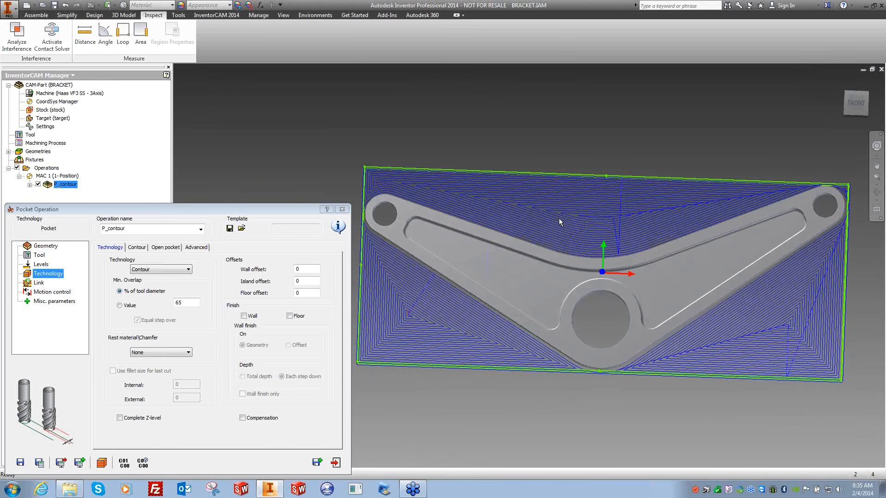
pyautogui.keyDown('shift'); pyautogui.moveTo(582, 224); pyautogui.dragTo(270, 356, button='middle'); pyautogui.keyUp('shift')
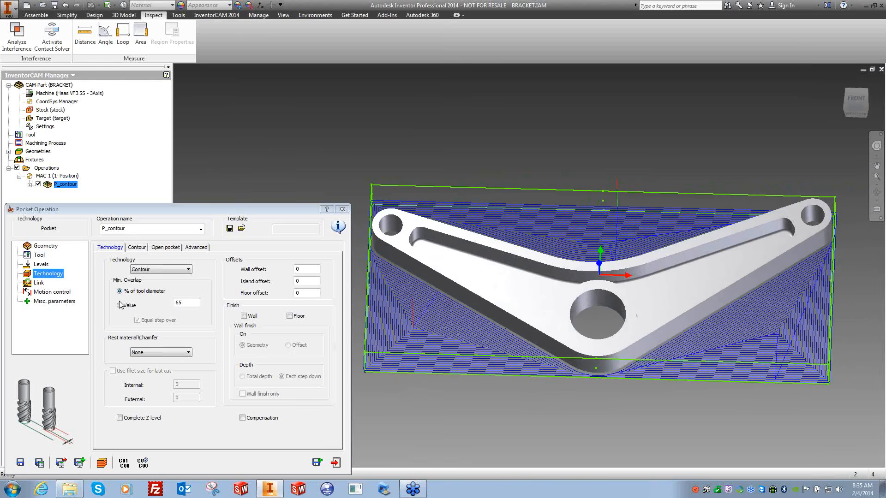
pyautogui.moveTo(189, 306); pyautogui.dragTo(156, 305)
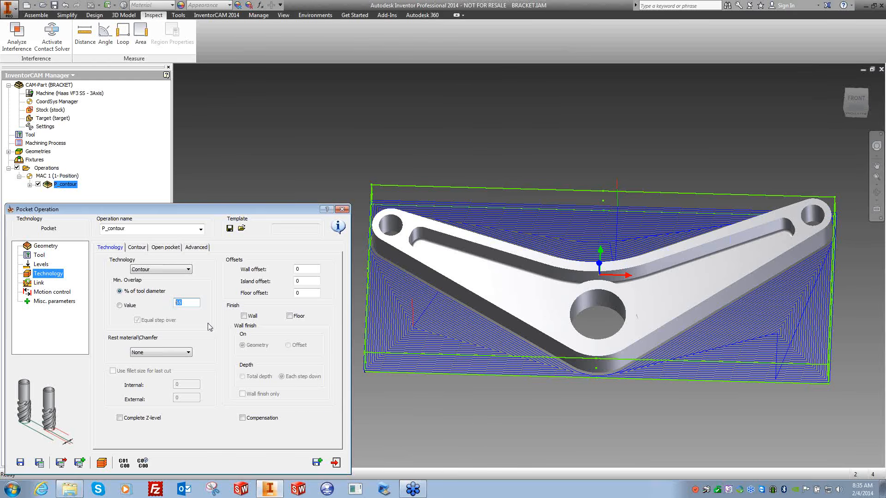
pyautogui.click(438, 386)
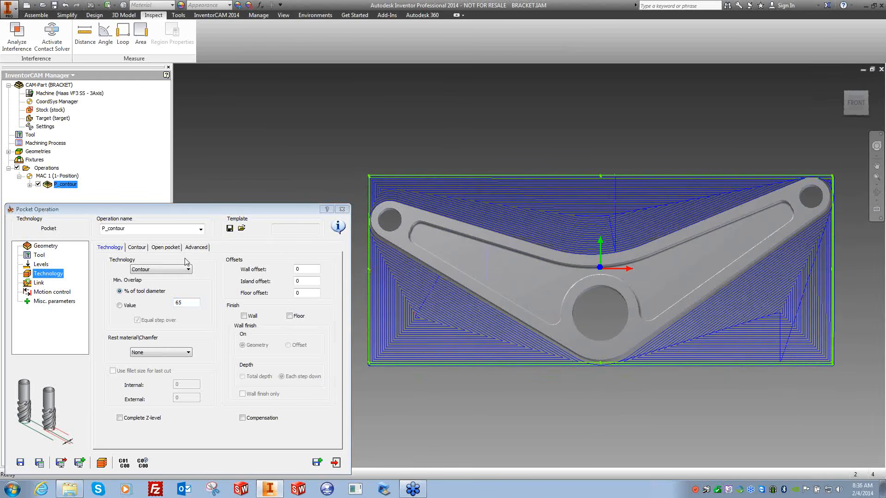
# Step: Enable the open-pocket One way profile strategy, Approach from outside and Descend in Rapid to Cut level, and recalculate the operation
pyautogui.click(161, 248)
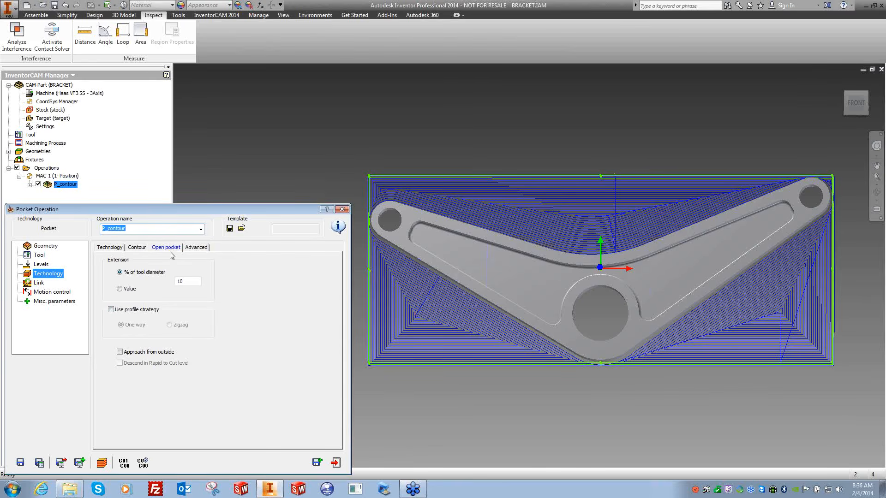
pyautogui.click(119, 311)
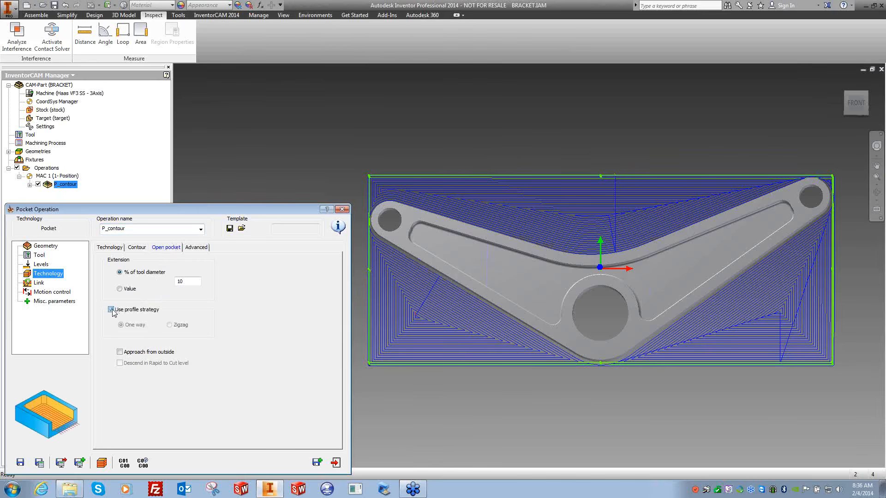
pyautogui.click(120, 352)
pyautogui.click(120, 364)
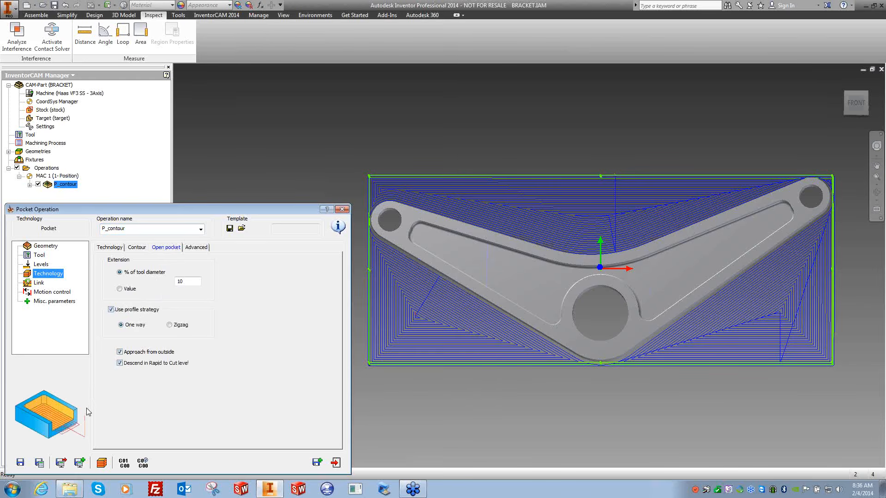
pyautogui.click(39, 462)
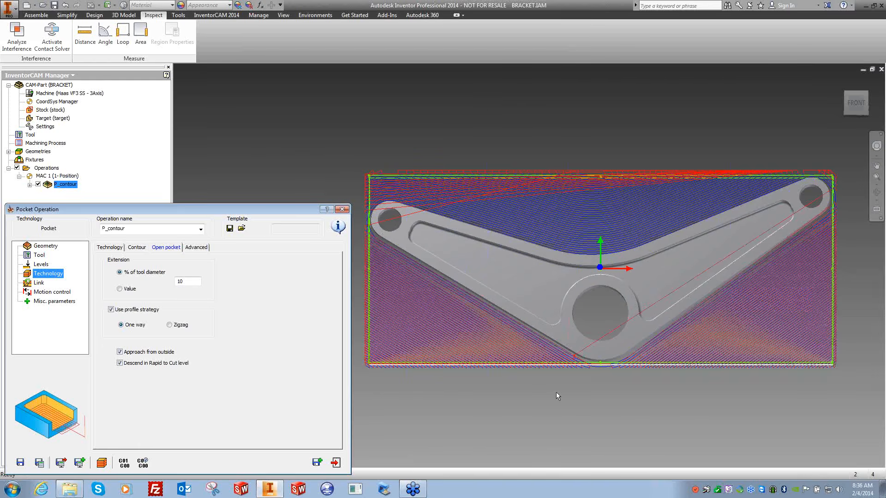
pyautogui.press('F6')
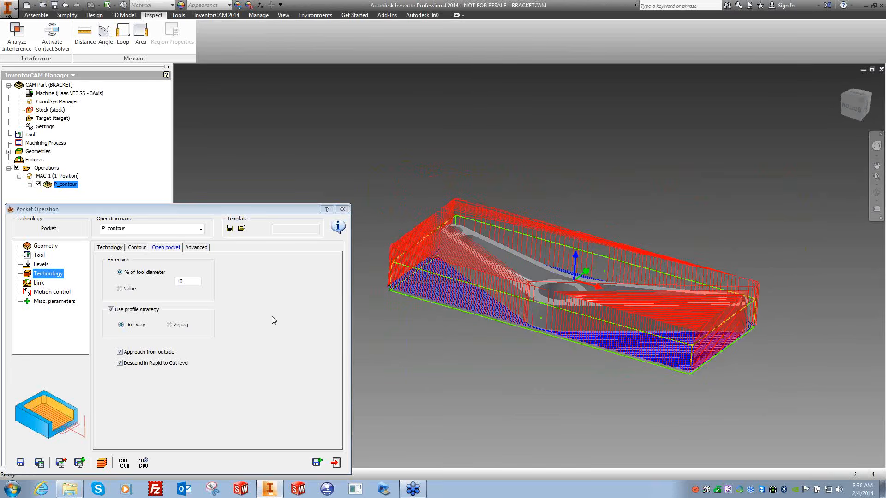
# Step: Open the pocket operation's simulation in SolidVerify and accept the stock's display properties
pyautogui.click(102, 462)
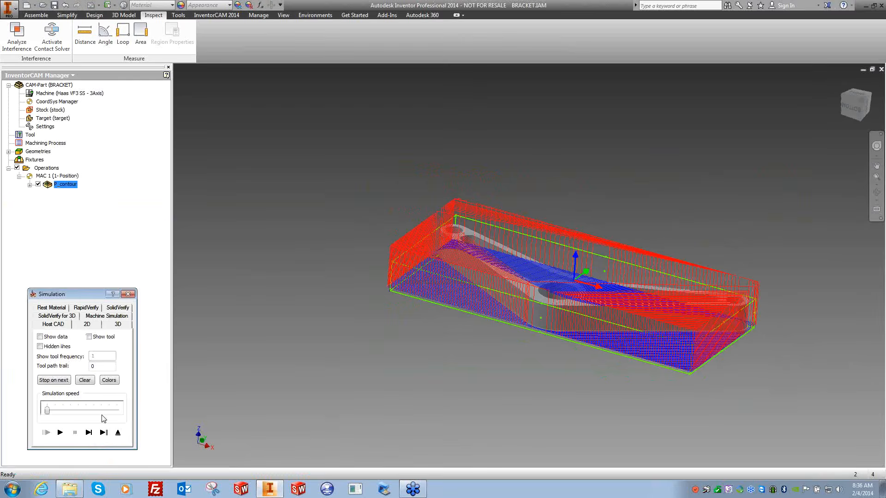
pyautogui.click(118, 308)
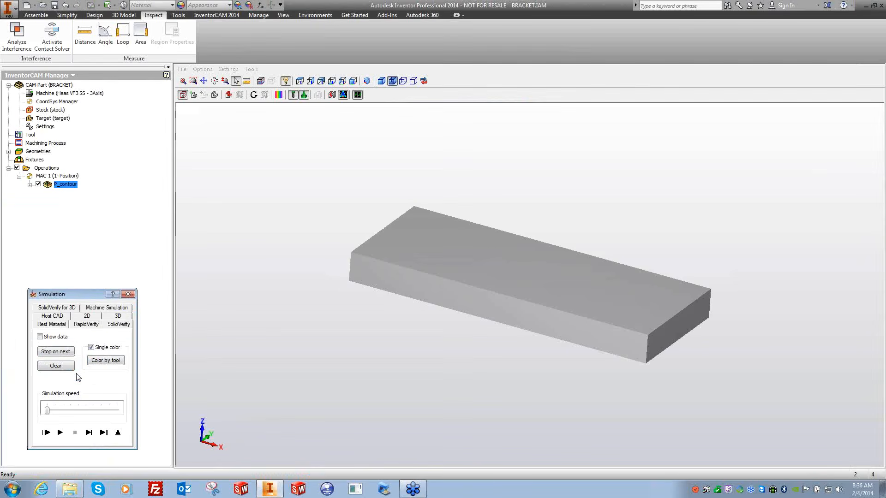
pyautogui.rightClick(481, 291)
pyautogui.click(500, 304)
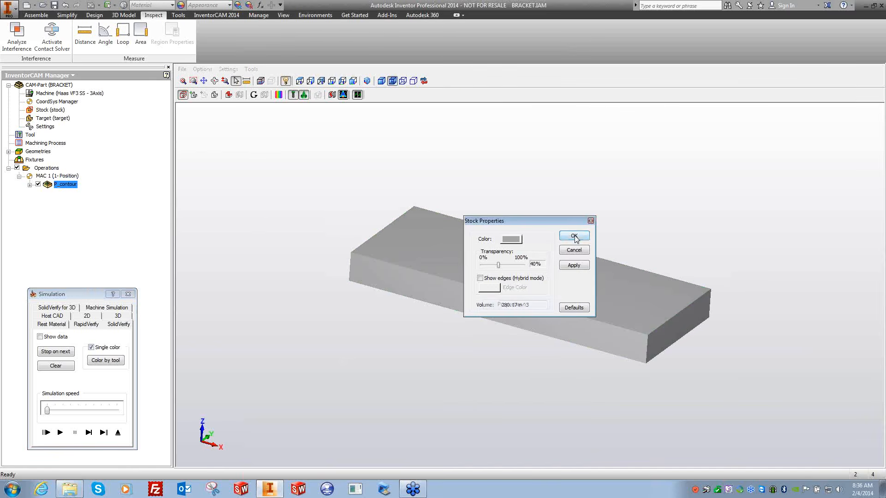
pyautogui.click(574, 236)
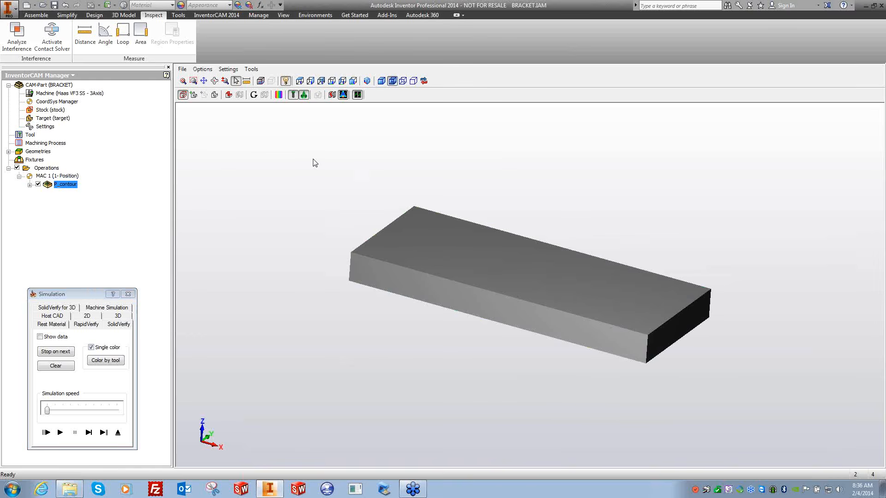
# Step: Run the SolidVerify simulation at a higher speed, pause it during the first cuts, and close the simulation
pyautogui.click(59, 433)
pyautogui.click(77, 410)
pyautogui.click(79, 409)
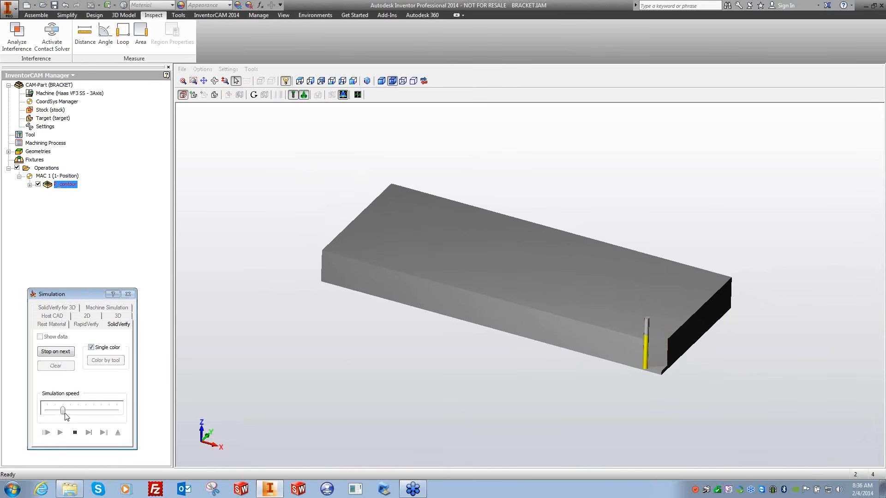
pyautogui.click(75, 432)
pyautogui.click(128, 294)
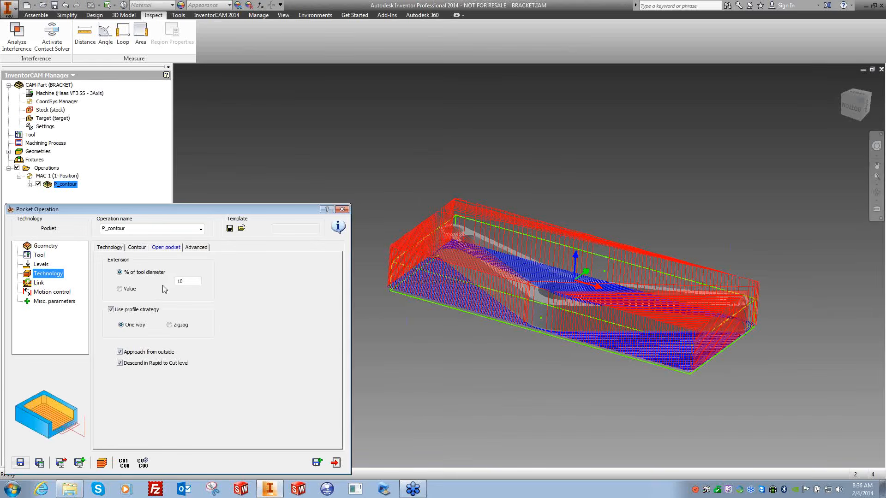
# Step: Set the pocket end mill's diameter to 0.5 in, select the tool, and recalculate the operation
pyautogui.click(51, 256)
pyautogui.click(150, 380)
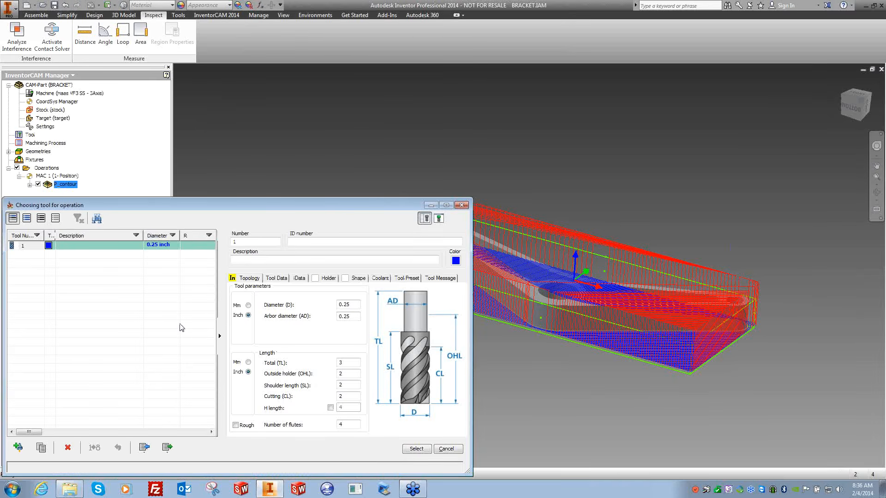
pyautogui.moveTo(354, 306); pyautogui.dragTo(332, 308)
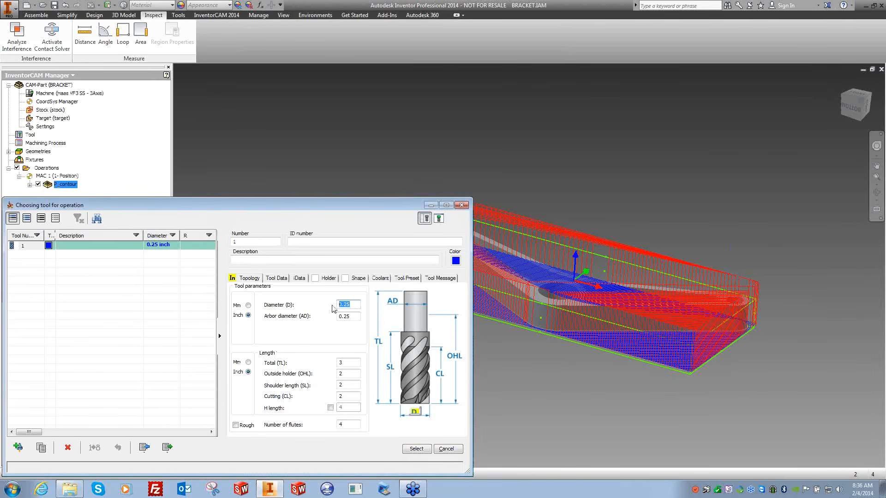
pyautogui.write('0.5')
pyautogui.press('Tab')
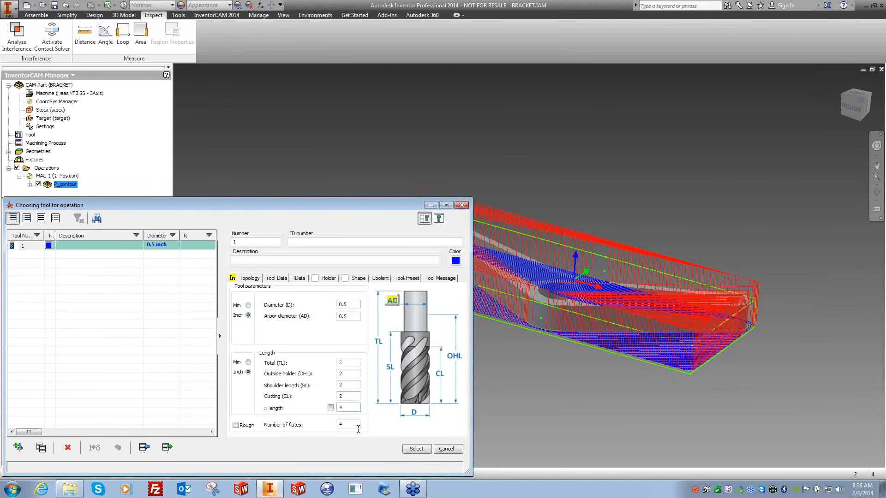
pyautogui.click(405, 448)
pyautogui.click(39, 462)
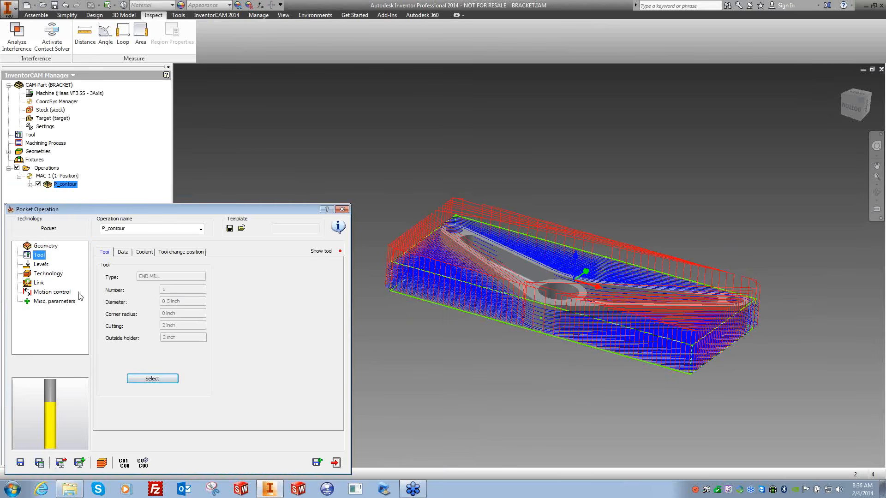
# Step: Set the pocket's step down to 1.6 and recalculate the operation for a full-depth cut
pyautogui.click(45, 263)
pyautogui.moveTo(175, 346); pyautogui.dragTo(156, 349)
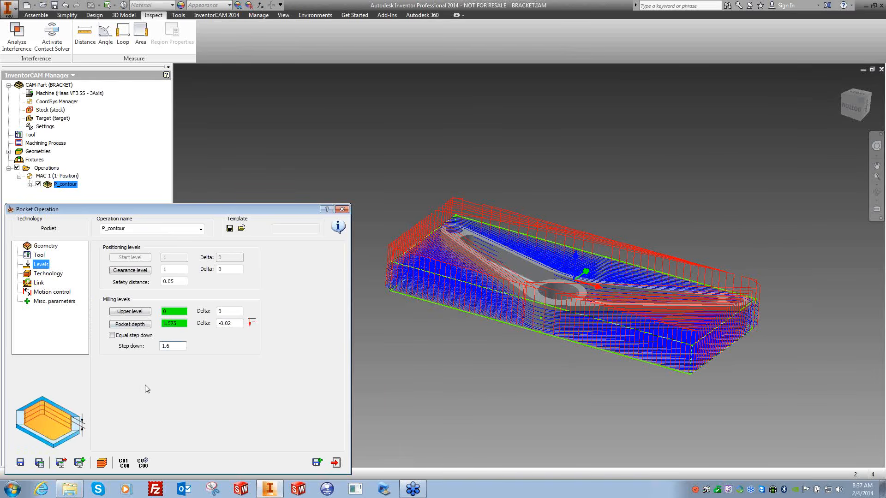
pyautogui.click(40, 463)
pyautogui.click(401, 406)
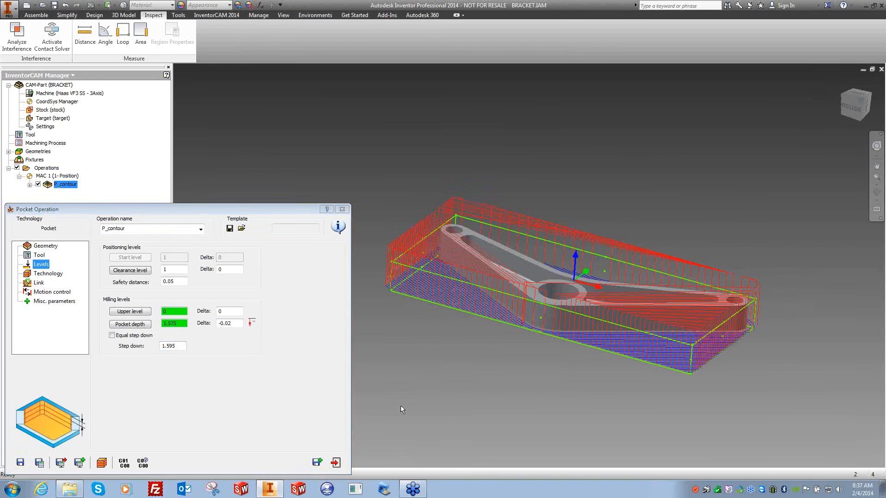
# Step: Simulate the recalculated pocket operation in SolidVerify and examine the material removal around the bracket's profile
pyautogui.click(103, 463)
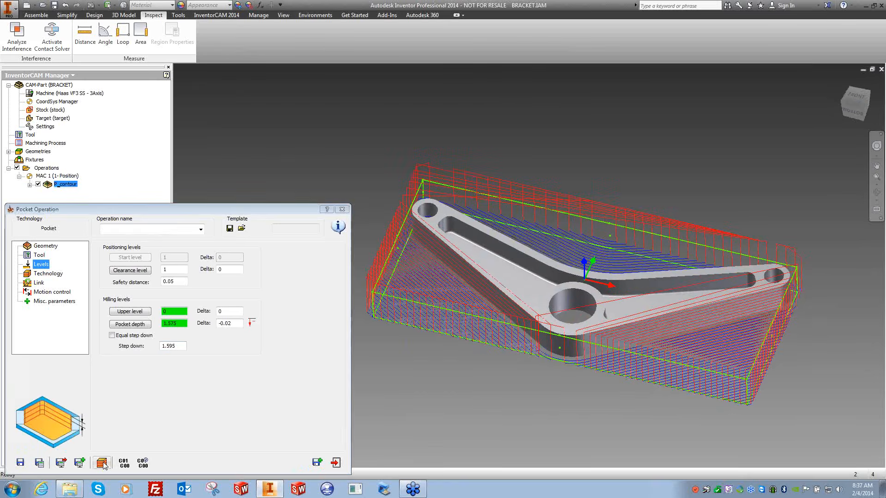
pyautogui.click(60, 432)
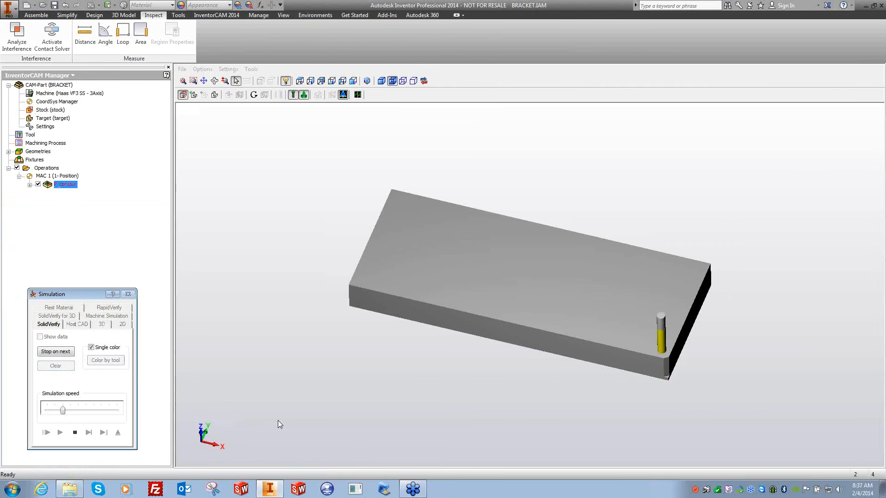
pyautogui.scroll(3, 277, 420)
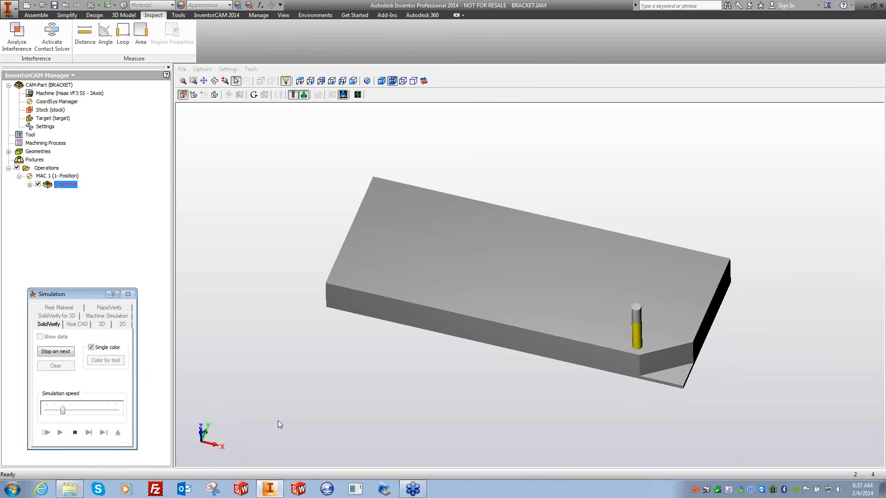
pyautogui.moveTo(277, 420); pyautogui.dragTo(219, 430, button='middle')
pyautogui.scroll(1, 220, 430)
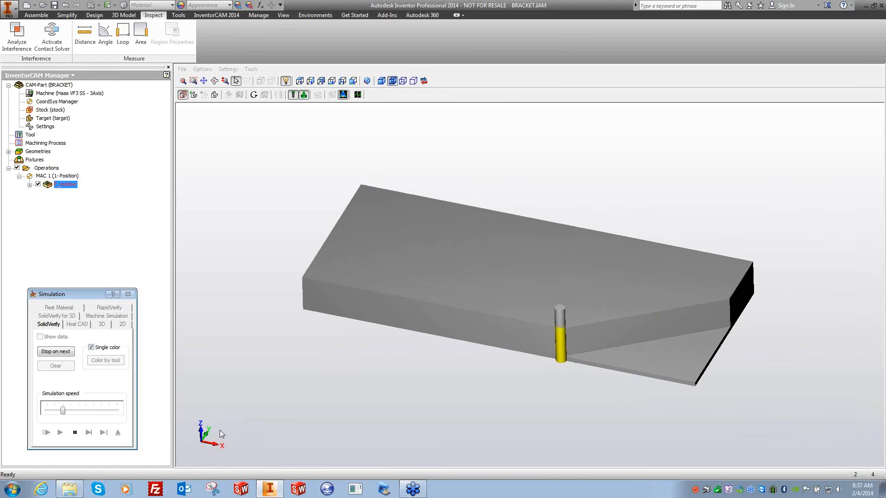
pyautogui.scroll(3, 220, 430)
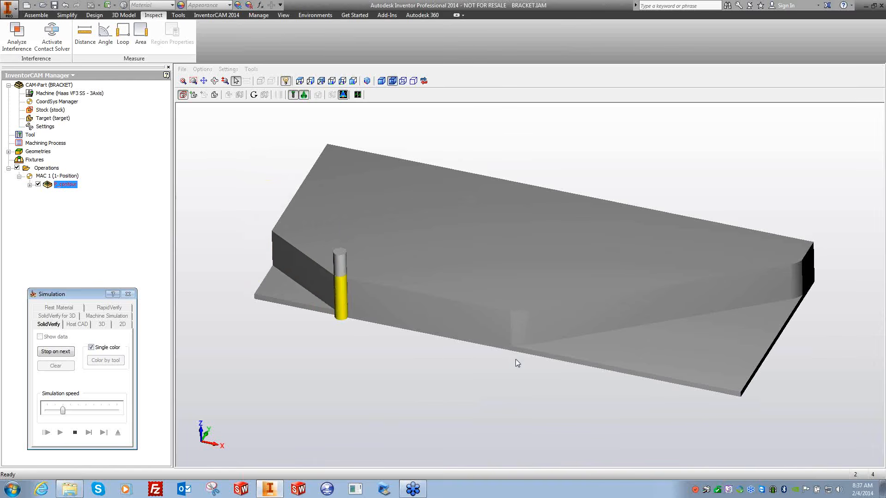
pyautogui.moveTo(464, 403); pyautogui.dragTo(487, 356, button='middle')
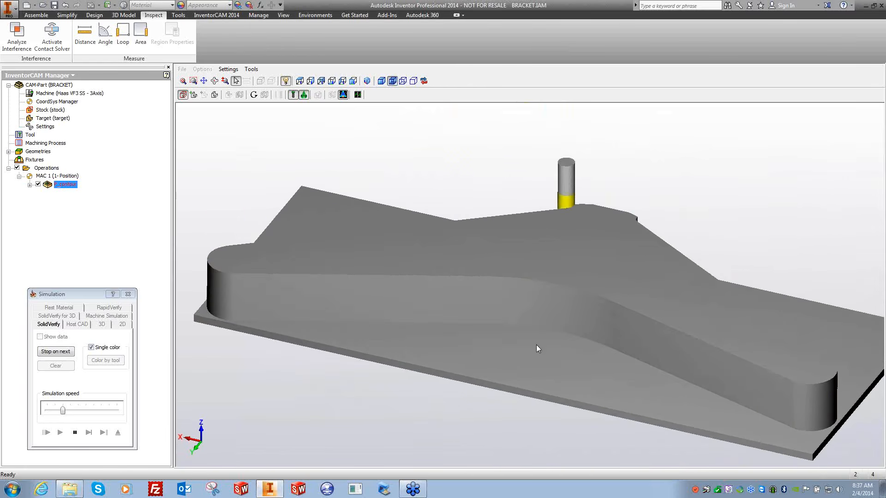
# Step: Change the tool facet tolerance in the SolidVerify accuracy settings, with External as the facet type
pyautogui.click(228, 69)
pyautogui.click(235, 101)
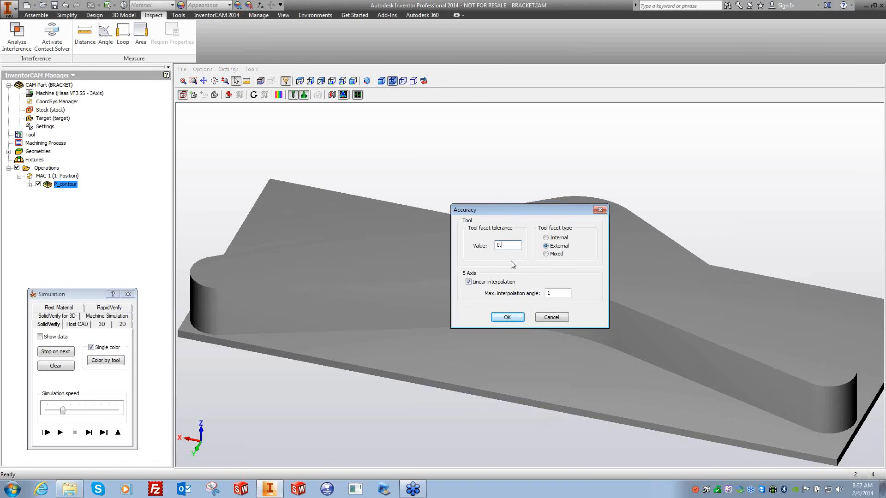
pyautogui.click(507, 318)
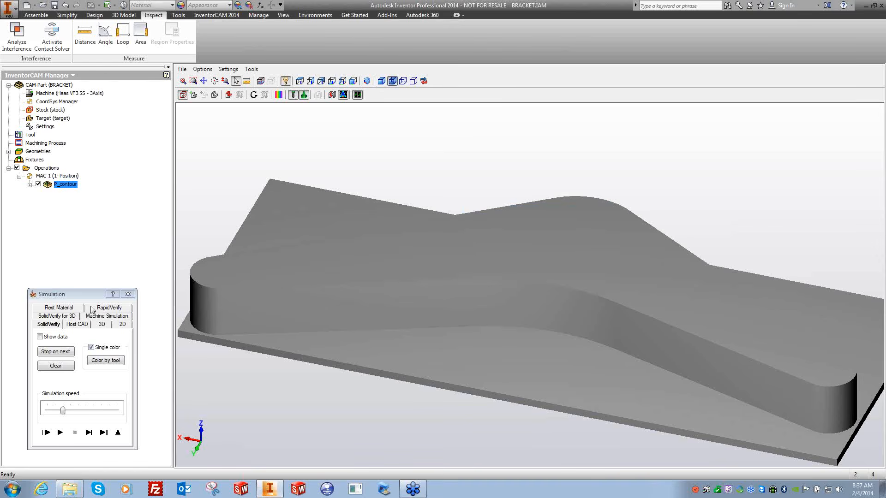
# Step: Restart the SolidVerify simulation from the uncut stock and run it at maximum speed to check the machined walls
pyautogui.click(117, 324)
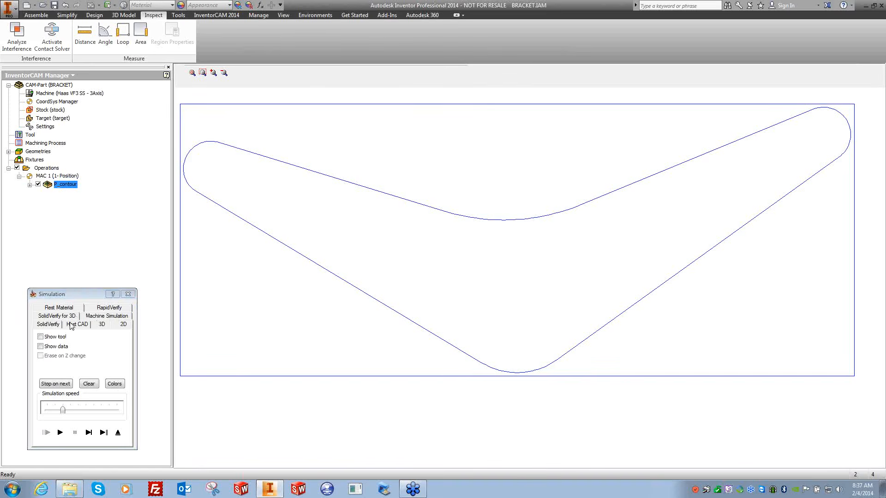
pyautogui.click(48, 324)
pyautogui.click(60, 432)
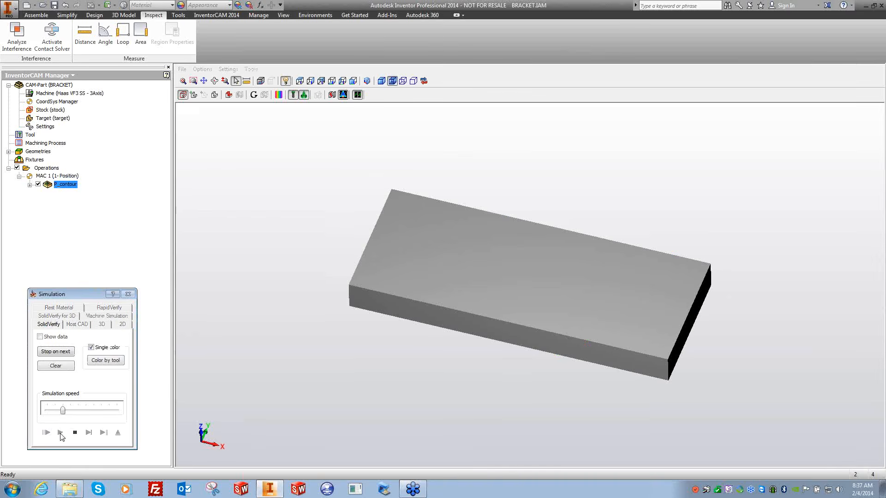
pyautogui.moveTo(62, 410); pyautogui.dragTo(117, 410)
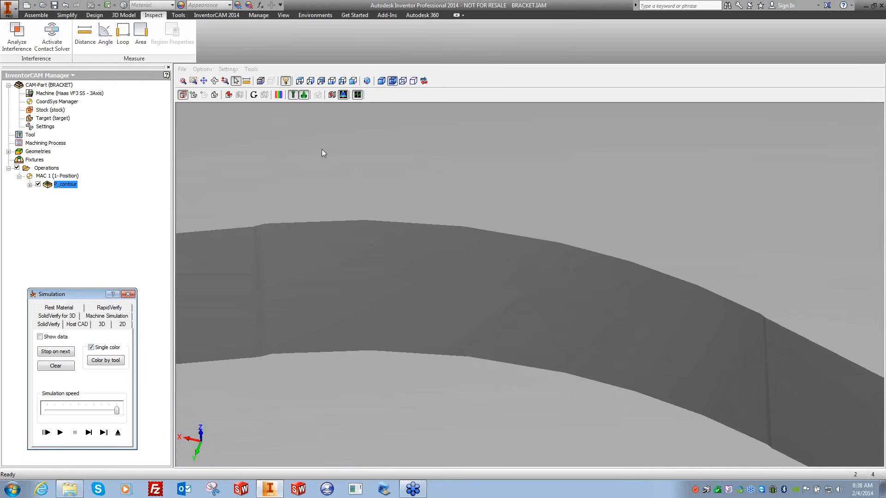
# Step: Change the tool facet tolerance in the accuracy settings and rerun the SolidVerify simulation to examine the bracket's curved wall up close
pyautogui.click(235, 72)
pyautogui.click(252, 88)
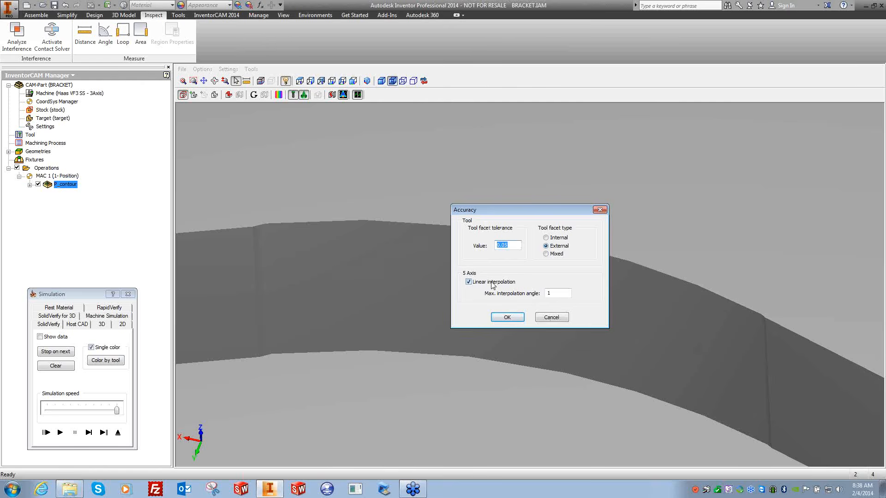
pyautogui.click(507, 318)
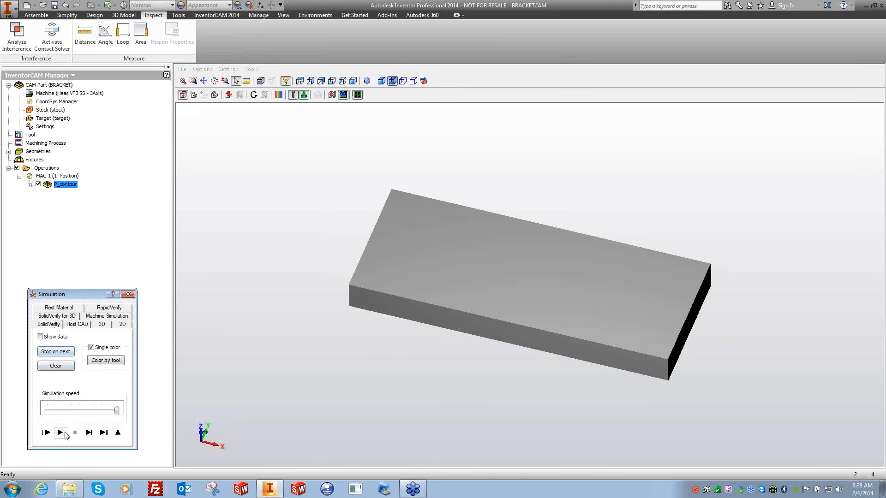
pyautogui.click(60, 432)
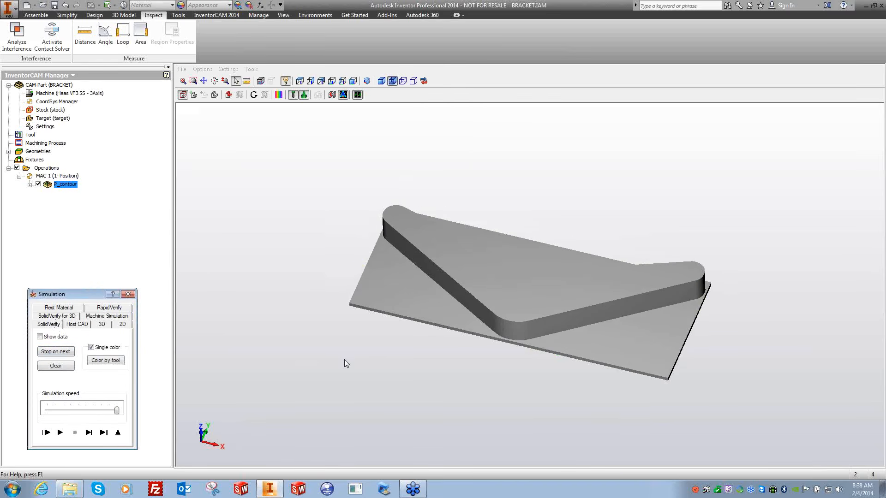
pyautogui.scroll(10, 345, 359)
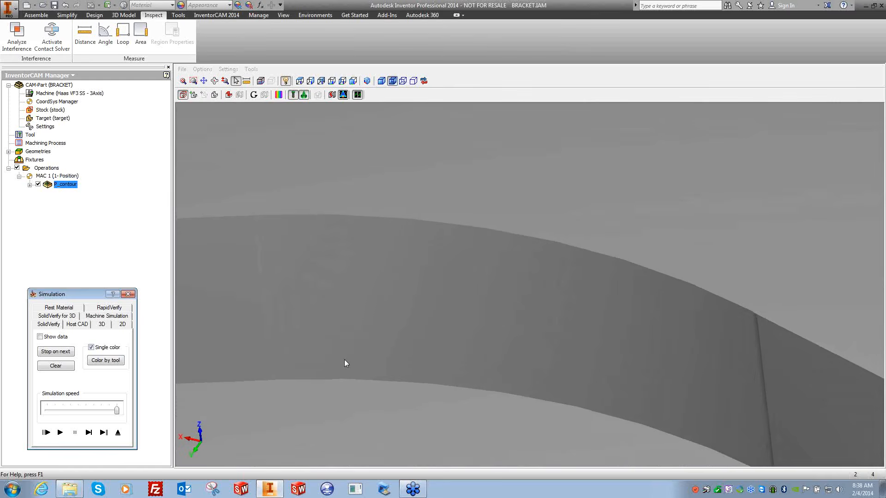
pyautogui.moveTo(344, 359); pyautogui.dragTo(368, 240, button='middle')
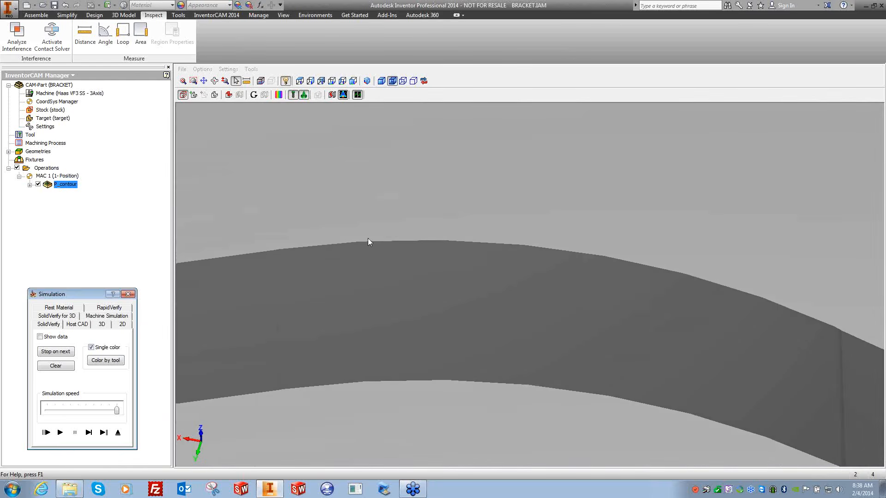
pyautogui.moveTo(697, 277); pyautogui.dragTo(631, 306, button='middle')
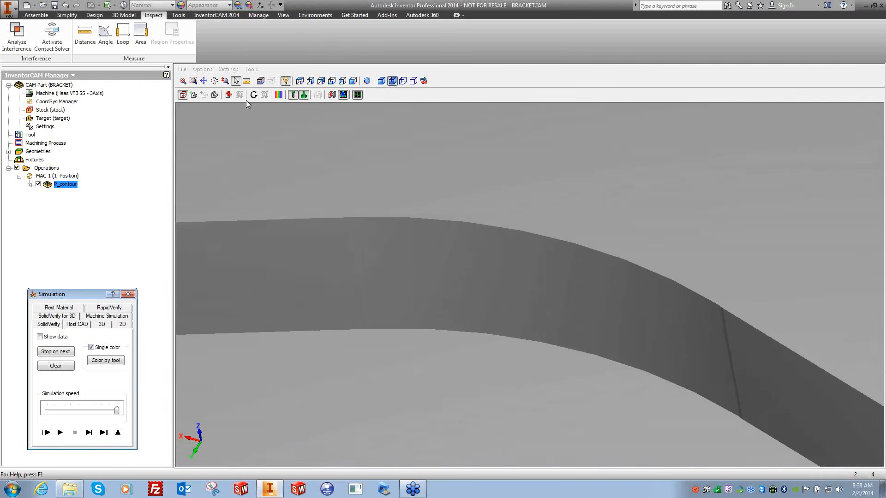
# Step: Adjust the tool facet tolerance in the accuracy settings again, keeping the External facet type, and rerun the SolidVerify simulation from uncut stock
pyautogui.click(228, 69)
pyautogui.click(247, 101)
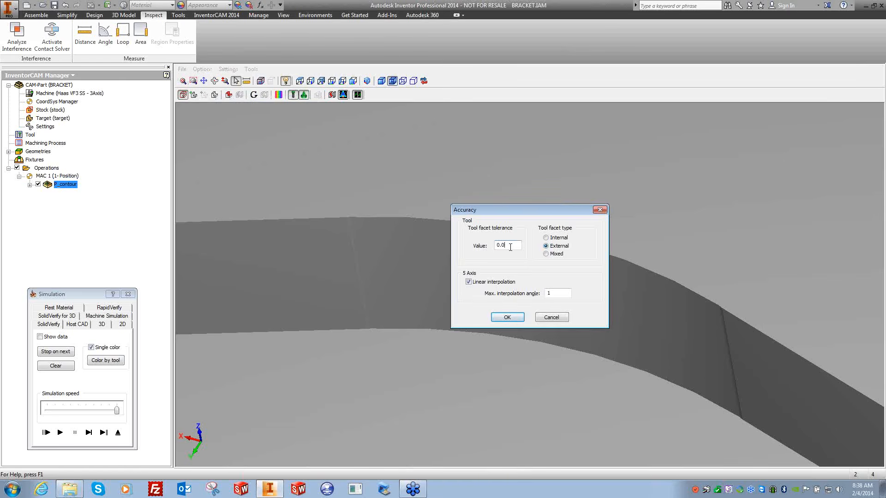
pyautogui.click(506, 319)
pyautogui.click(101, 326)
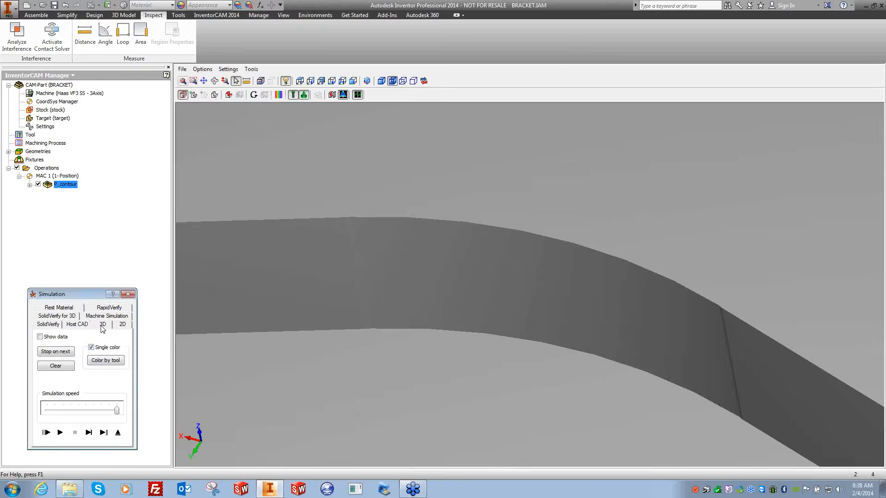
pyautogui.click(53, 325)
pyautogui.click(60, 432)
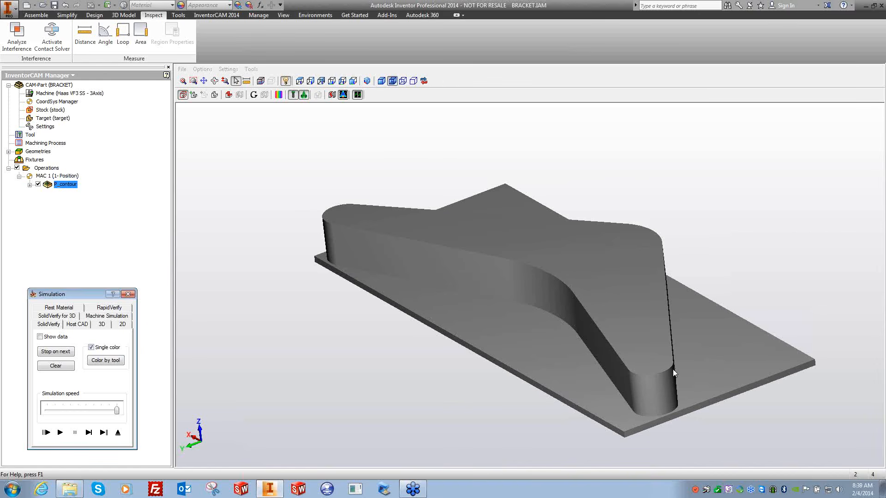
# Step: Exit the simulation and the pocket operation, and check the facet tolerance in the stock definition without changing it
pyautogui.click(128, 295)
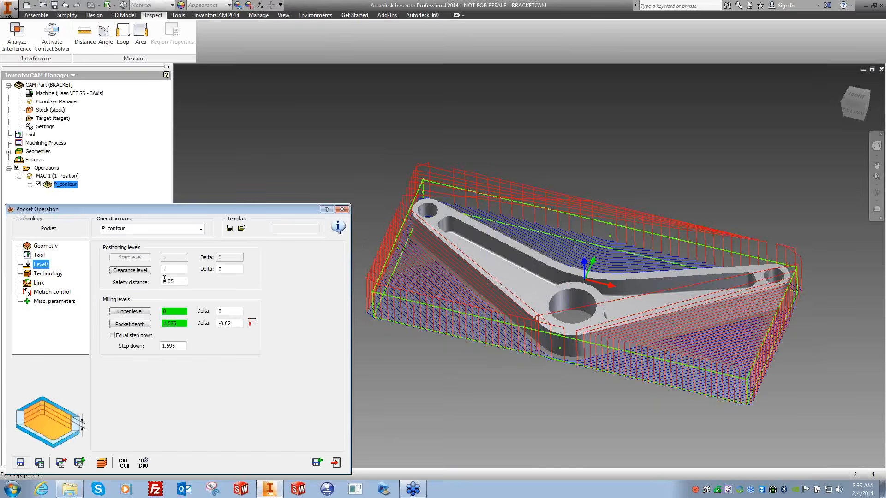
pyautogui.click(342, 209)
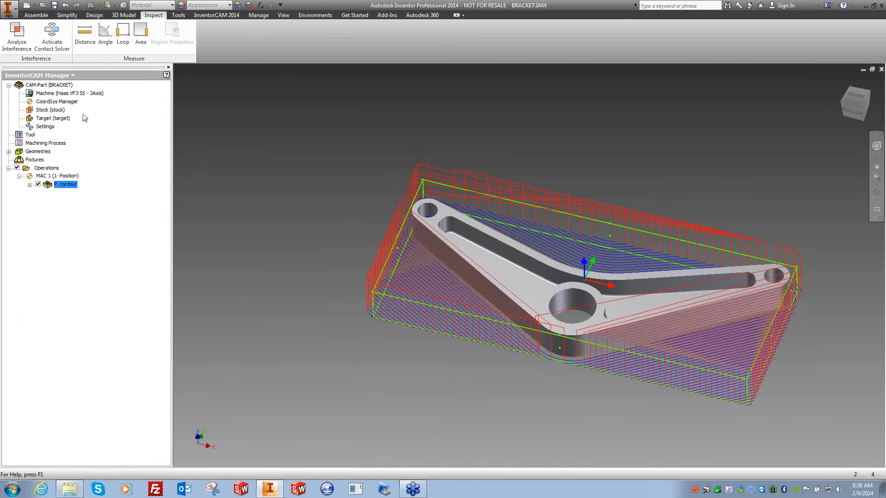
pyautogui.doubleClick(54, 112)
pyautogui.moveTo(243, 326); pyautogui.dragTo(226, 326)
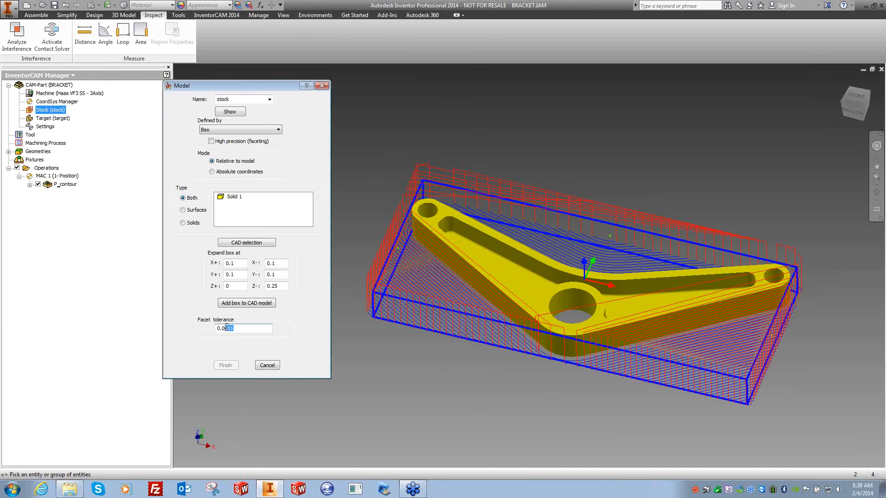
pyautogui.click(269, 365)
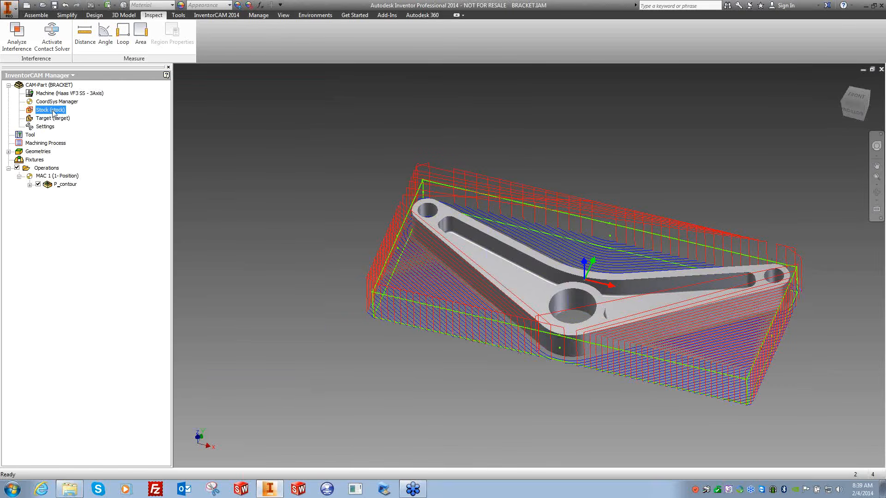
# Step: Open the simulation of the P_contour operation and restore the SolidVerify general settings to their defaults
pyautogui.rightClick(54, 187)
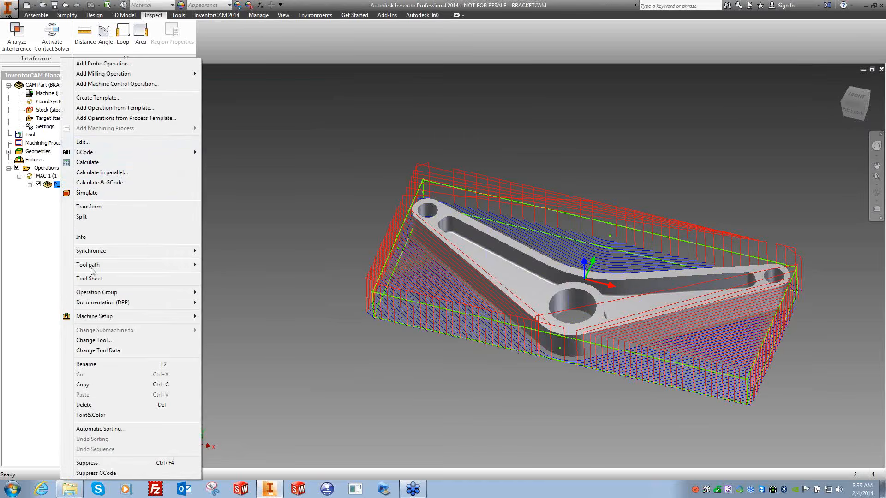
pyautogui.click(93, 193)
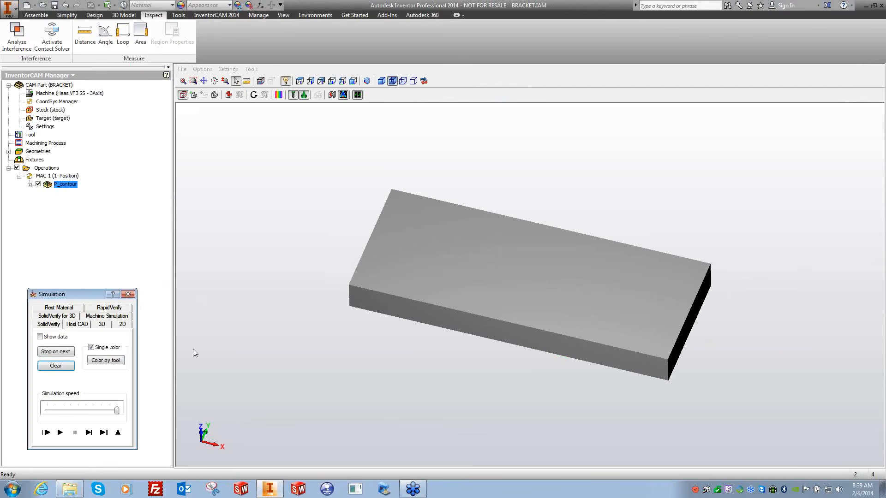
pyautogui.click(227, 69)
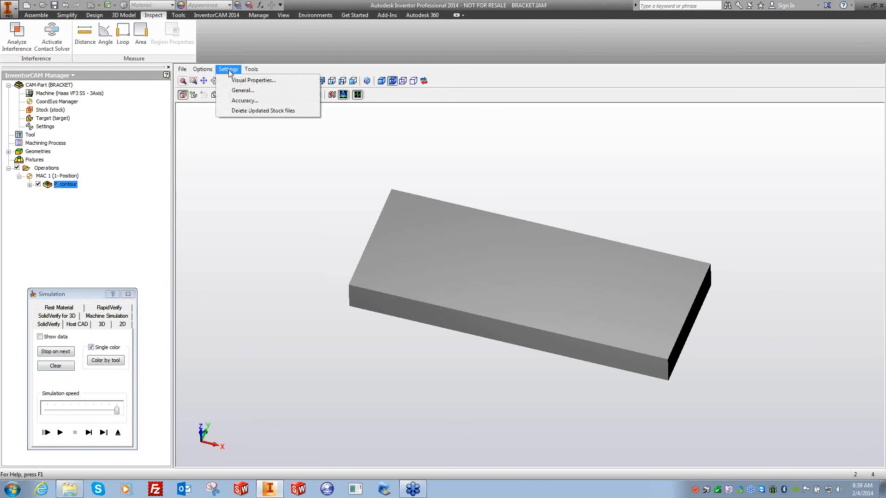
pyautogui.click(242, 91)
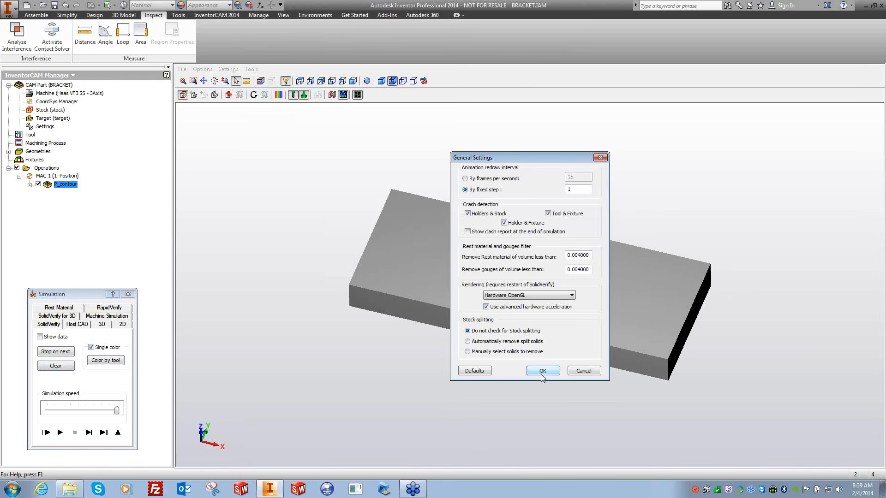
pyautogui.click(481, 372)
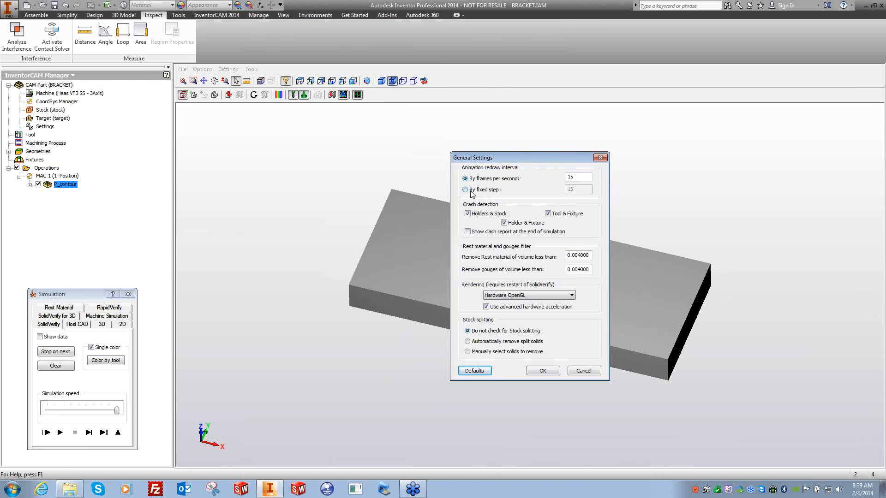
pyautogui.click(542, 372)
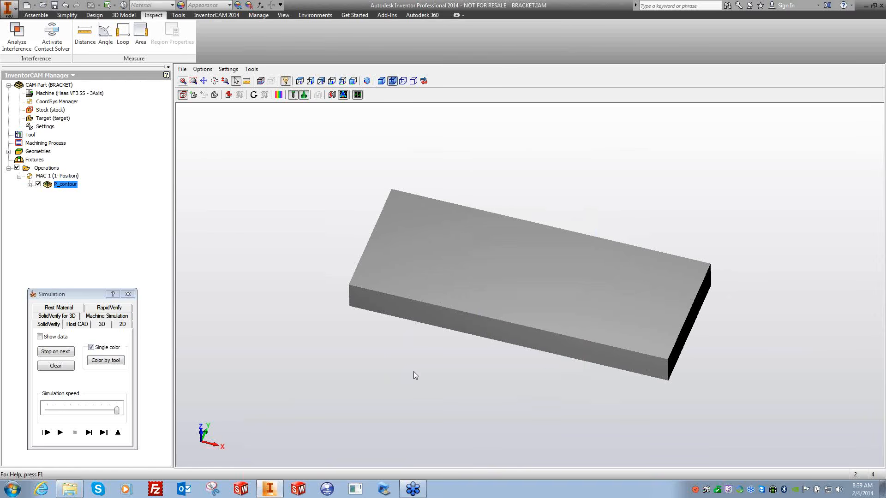
# Step: Reduce the simulation speed, run the SolidVerify simulation for a few cuts and pause it
pyautogui.click(76, 434)
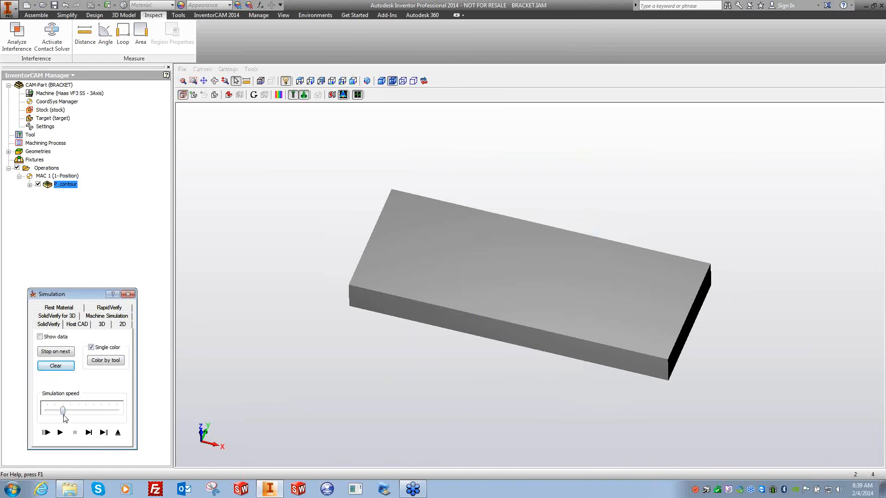
pyautogui.click(60, 433)
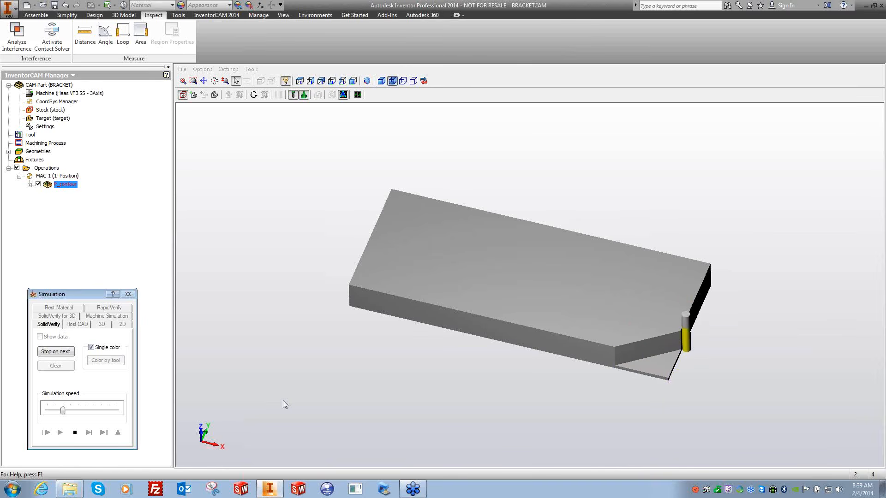
pyautogui.click(75, 432)
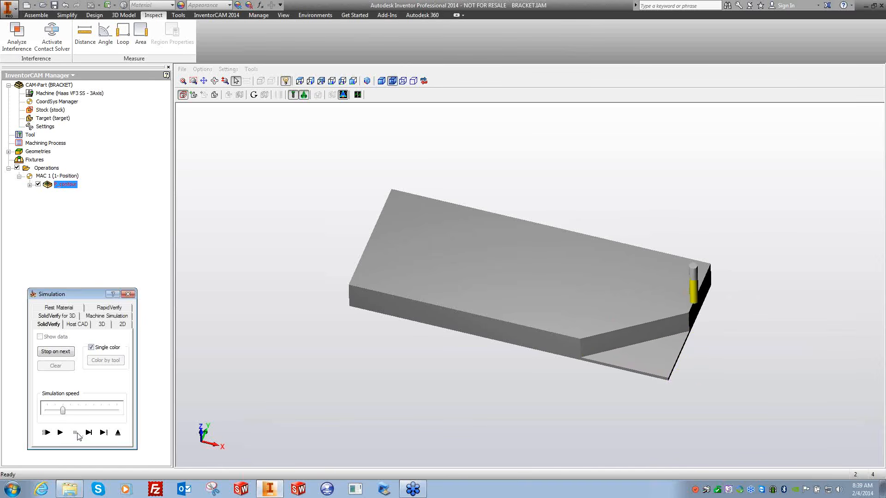
# Step: Set the animation redraw interval to a fixed step of 1 and resume the SolidVerify simulation
pyautogui.click(228, 69)
pyautogui.click(244, 89)
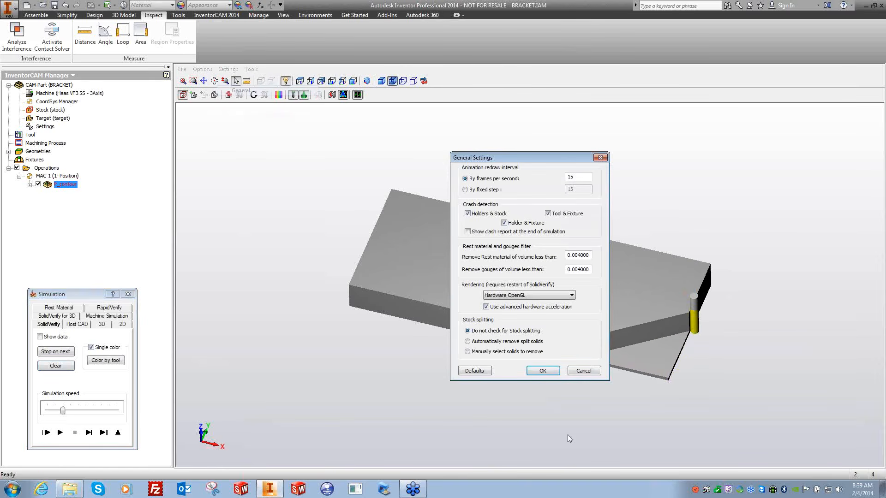
pyautogui.click(484, 192)
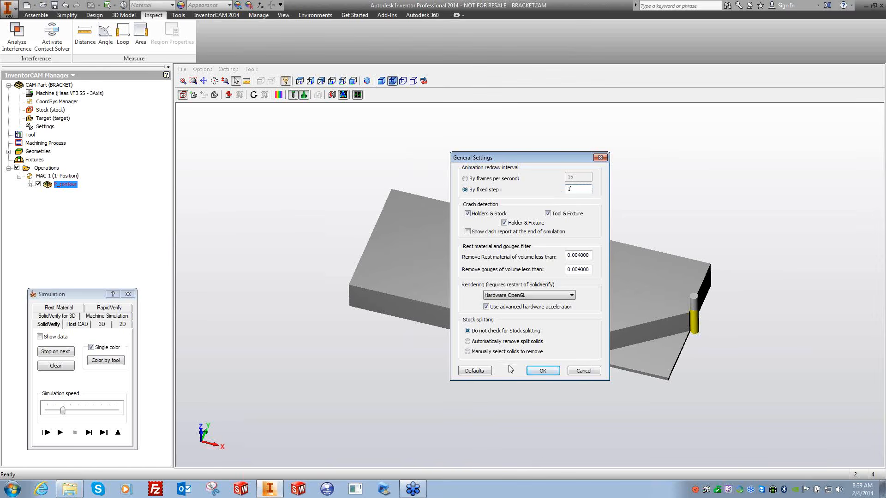
pyautogui.click(543, 371)
pyautogui.click(60, 432)
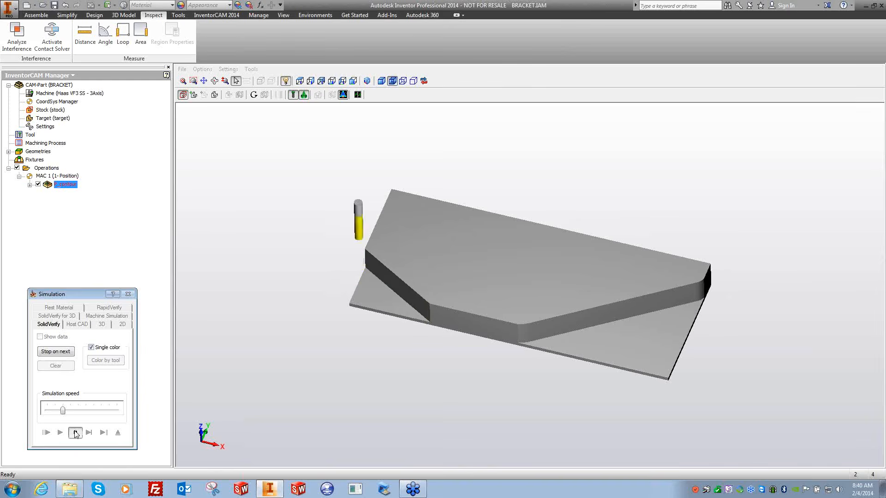
# Step: Dismiss the accuracy settings unchanged and set the animation redraw interval to a fixed step of 50
pyautogui.click(229, 69)
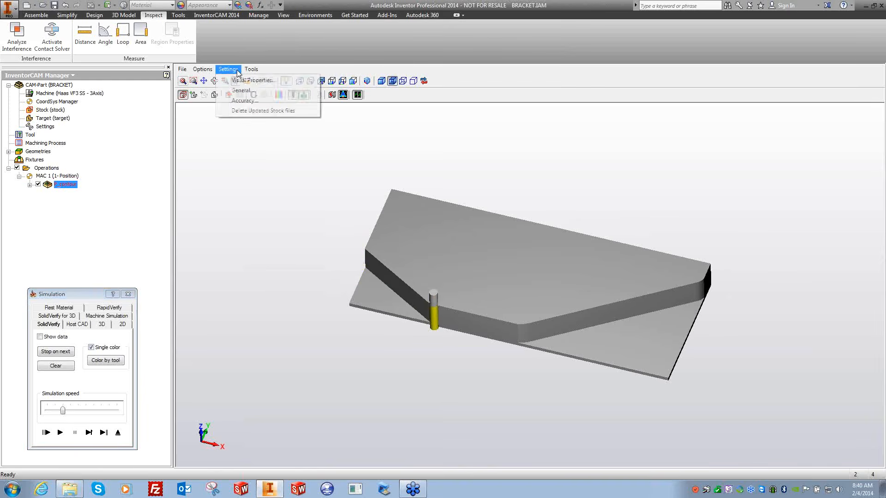
pyautogui.click(238, 100)
pyautogui.click(538, 316)
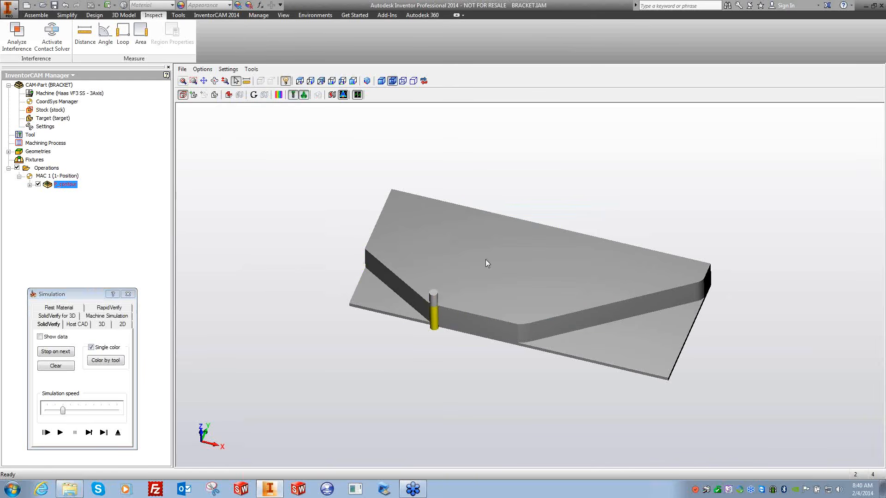
pyautogui.click(228, 69)
pyautogui.click(238, 91)
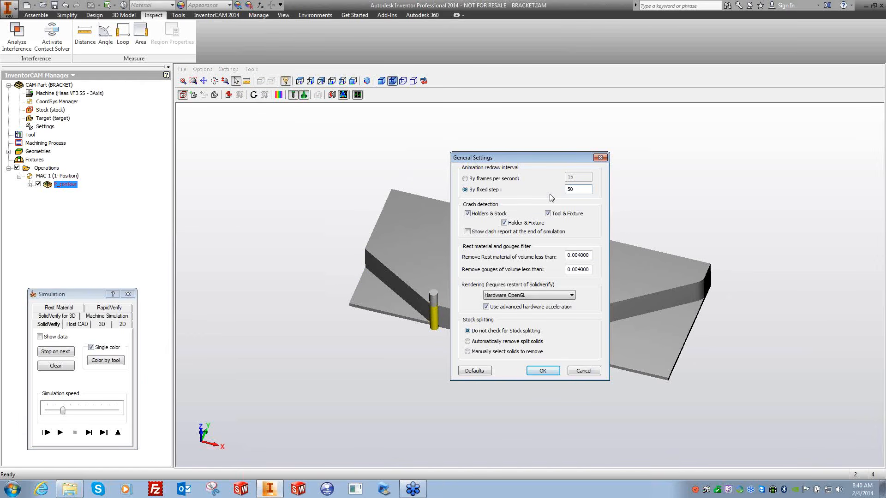
pyautogui.click(543, 372)
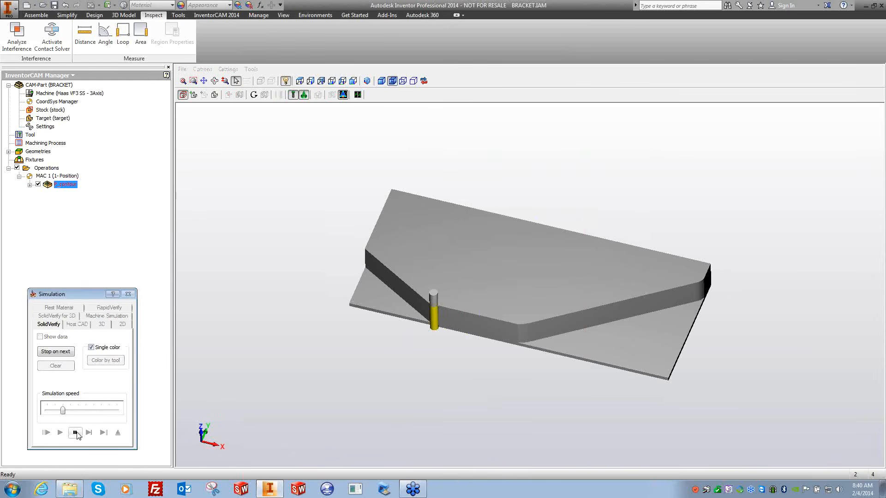
# Step: Restart the SolidVerify simulation from the uncut stock and increase its speed while it runs to the finished profile
pyautogui.click(123, 325)
pyautogui.click(76, 324)
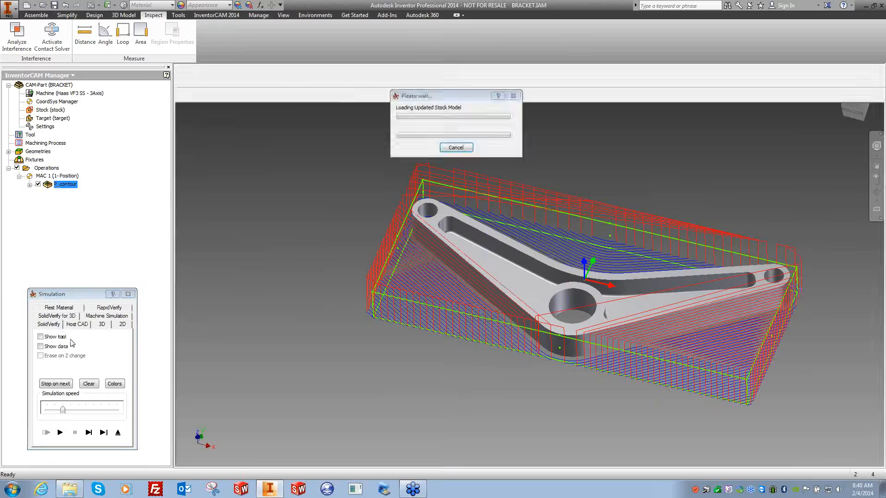
pyautogui.click(63, 432)
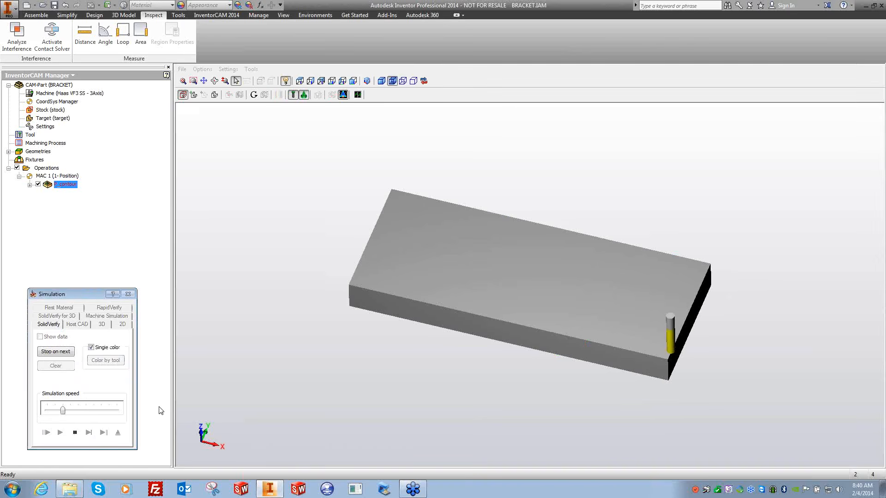
pyautogui.click(92, 410)
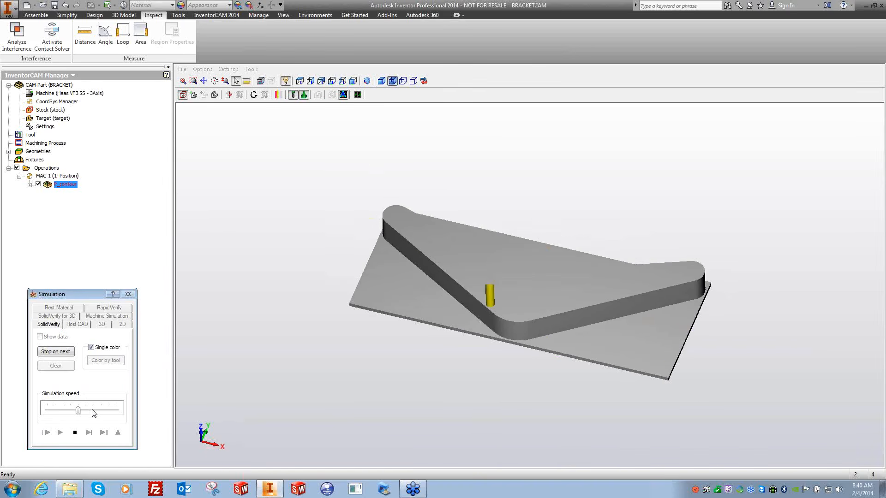
# Step: Set the fixed step of the animation redraw interval to 1 in the general settings
pyautogui.click(231, 70)
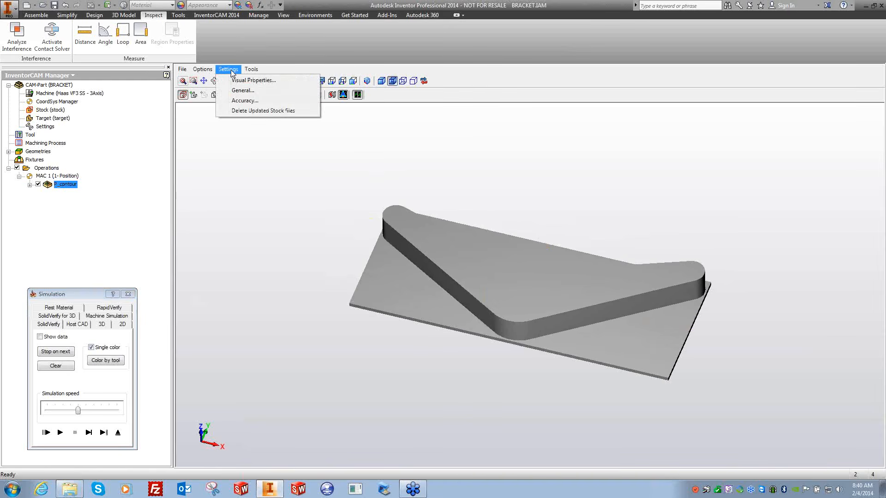
pyautogui.click(242, 90)
pyautogui.doubleClick(571, 190)
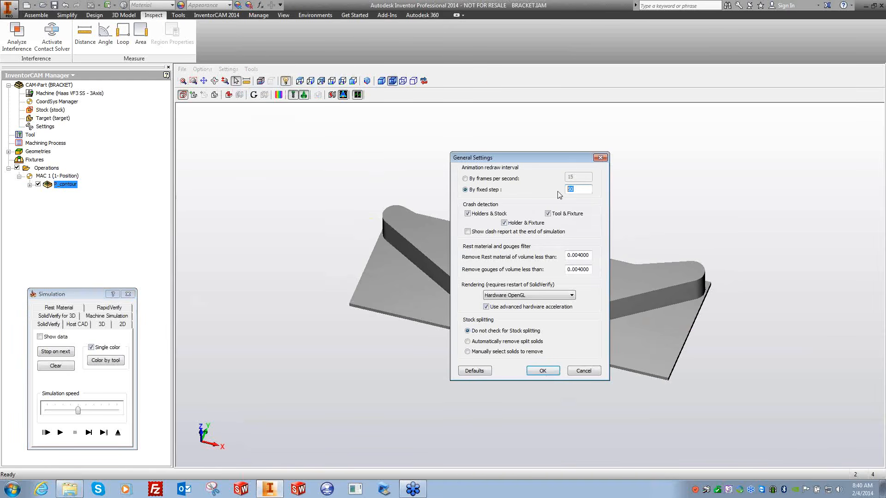
pyautogui.write('1')
pyautogui.click(542, 371)
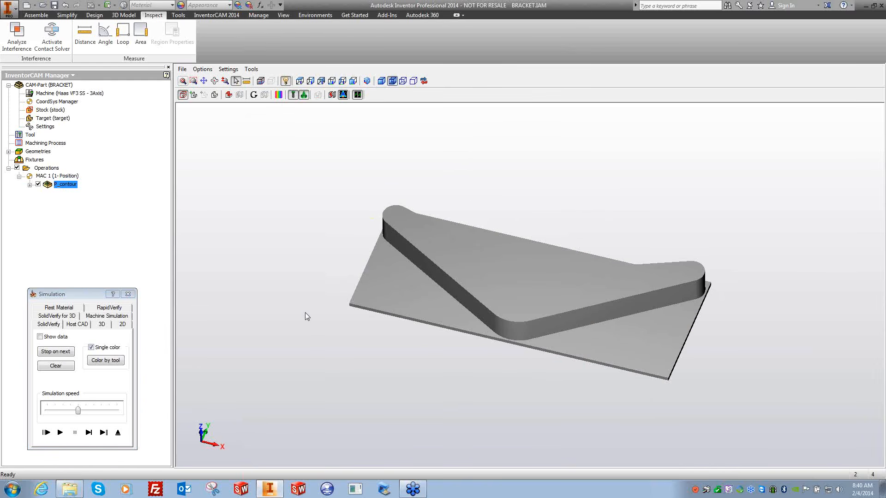
# Step: Check the tool facet tolerance in the SolidVerify accuracy settings and leave it unchanged
pyautogui.click(228, 69)
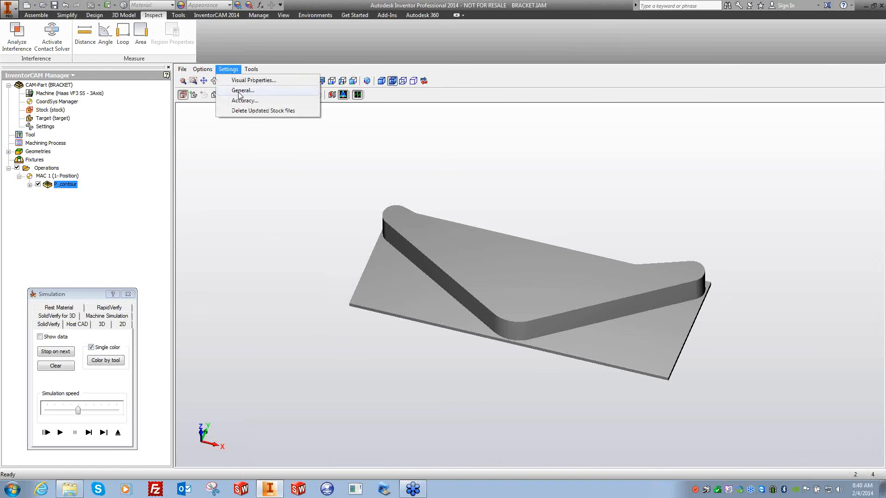
pyautogui.click(250, 102)
pyautogui.doubleClick(512, 245)
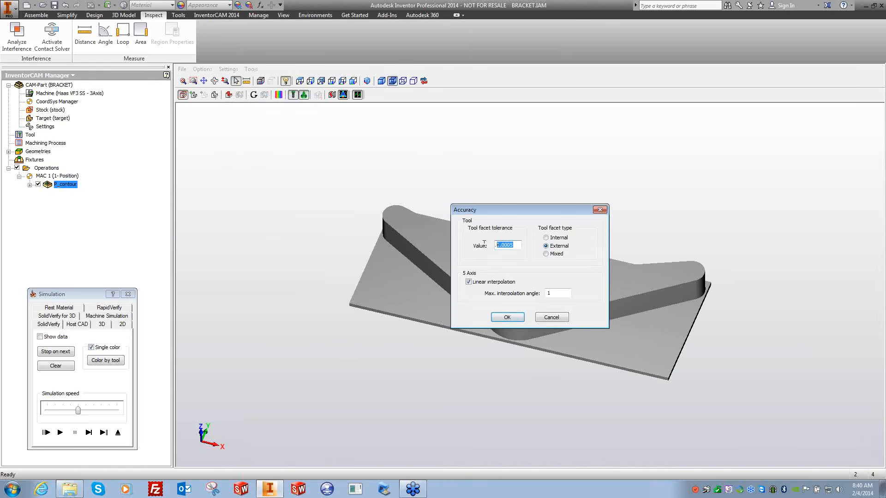
pyautogui.click(546, 319)
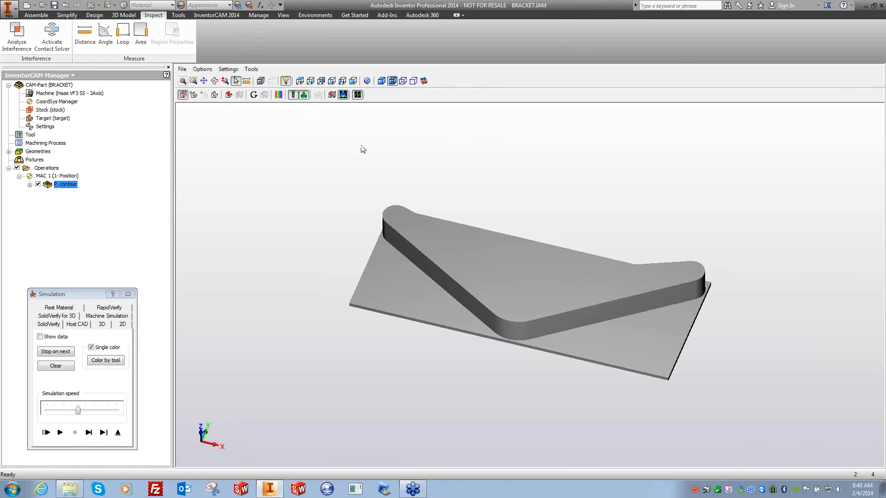
# Step: Examine the tolerance ranges in the target and machined stock compare options and cancel without running the comparison
pyautogui.click(279, 95)
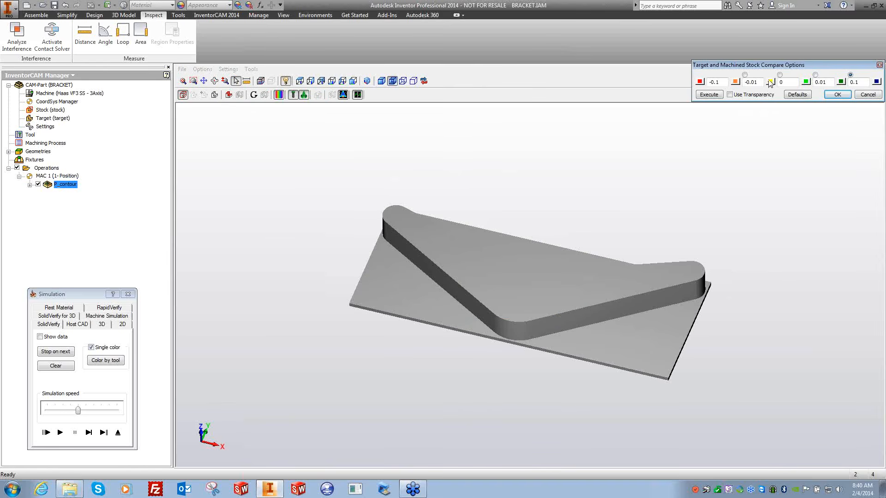
pyautogui.moveTo(775, 70); pyautogui.dragTo(640, 114)
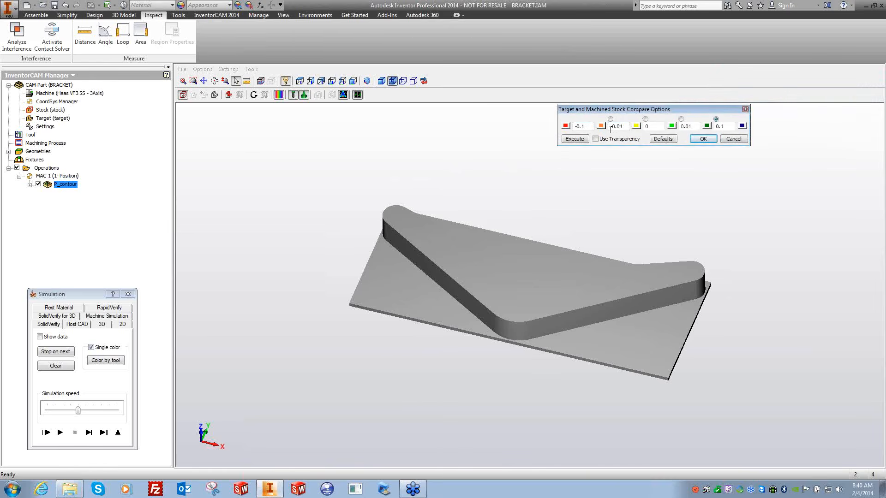
pyautogui.doubleClick(686, 126)
pyautogui.click(728, 139)
# Step: Recheck the tool facet tolerance against the target and machined stock comparison tolerances, cancel both dialogs, and close the simulation
pyautogui.click(228, 69)
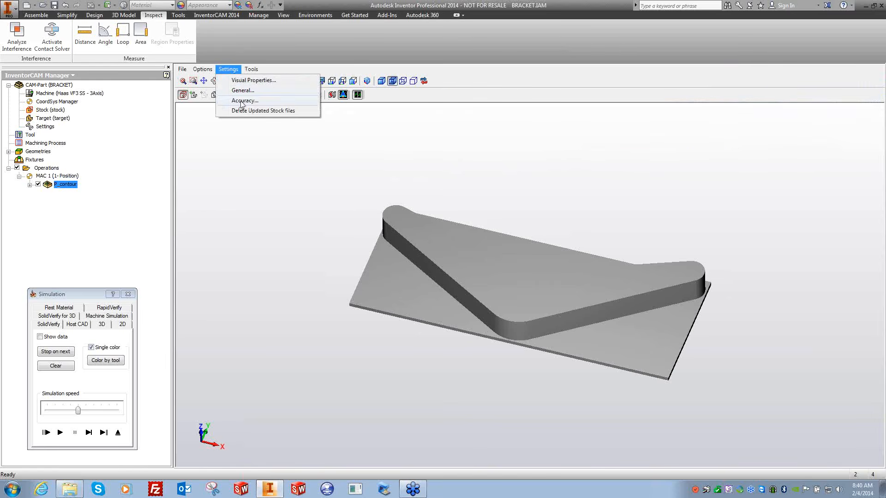
pyautogui.click(233, 102)
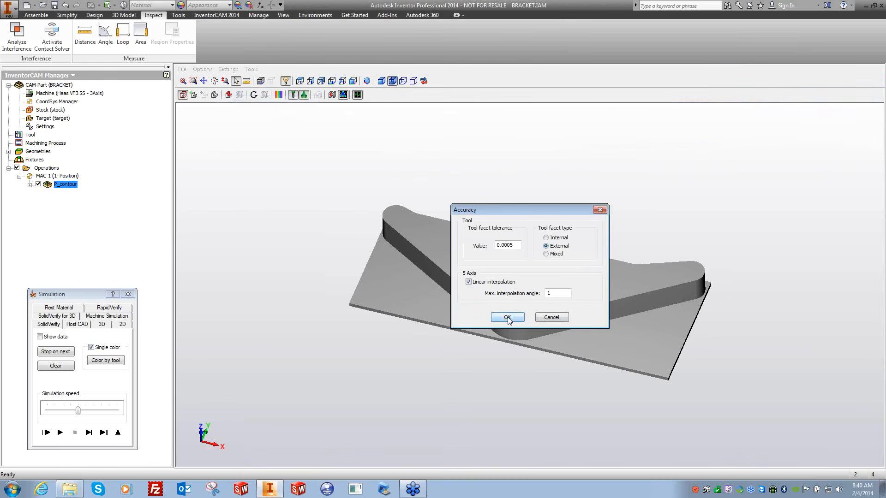
pyautogui.click(551, 317)
pyautogui.click(279, 96)
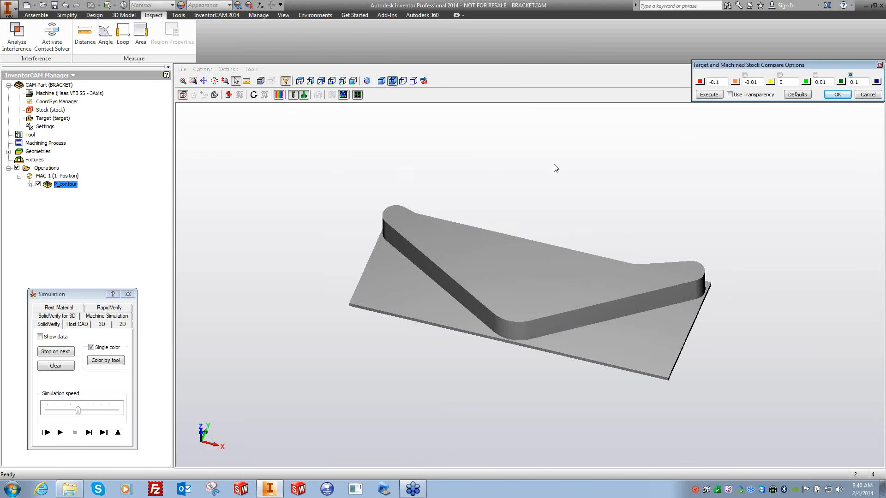
pyautogui.moveTo(759, 85); pyautogui.dragTo(673, 113)
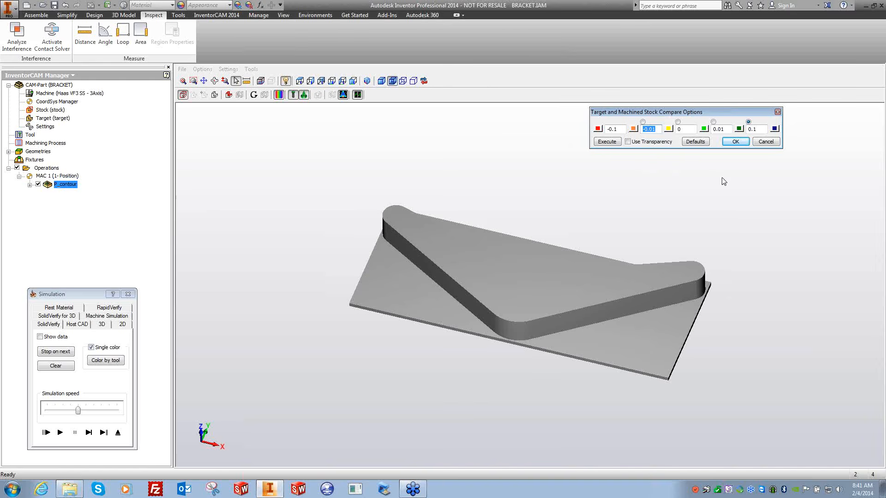
pyautogui.click(762, 142)
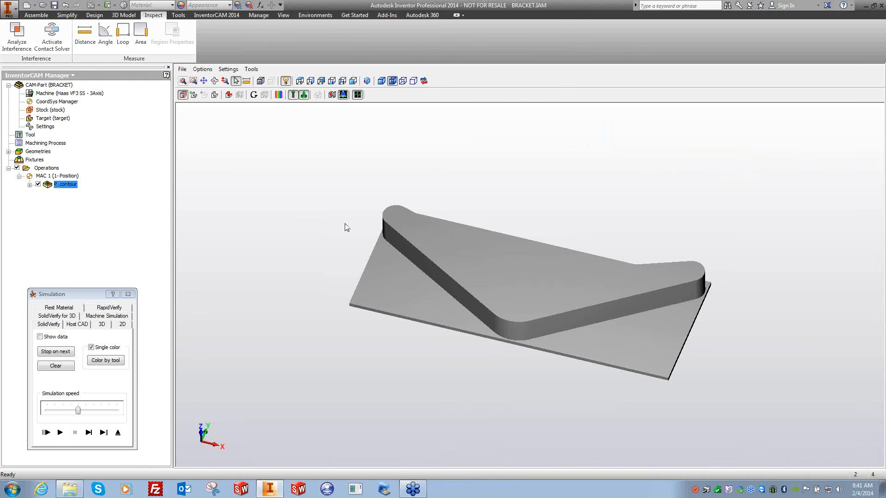
pyautogui.click(129, 294)
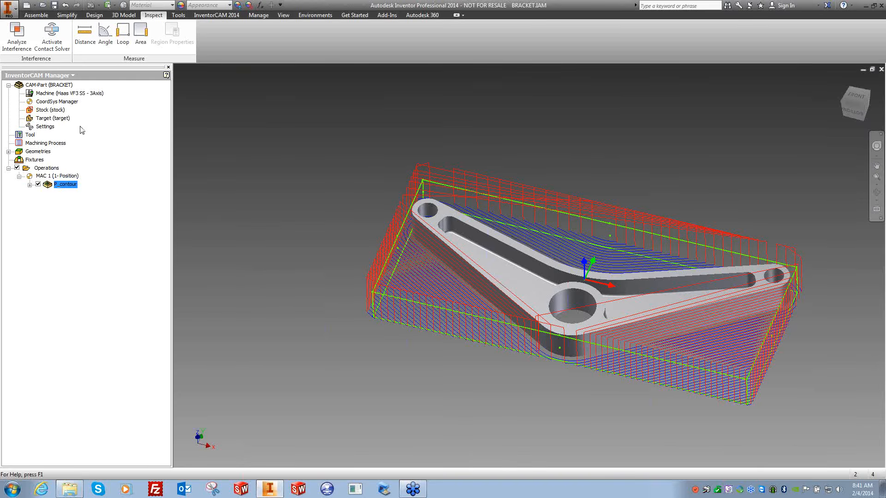
# Step: Review the geometry, tool, levels and technology settings of the P_contour pocket operation and close it without changes
pyautogui.doubleClick(65, 185)
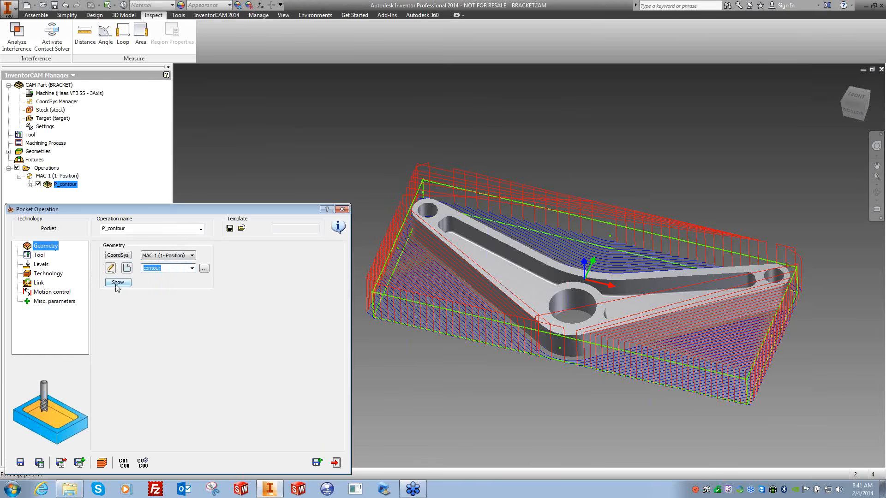
pyautogui.click(37, 257)
pyautogui.click(43, 265)
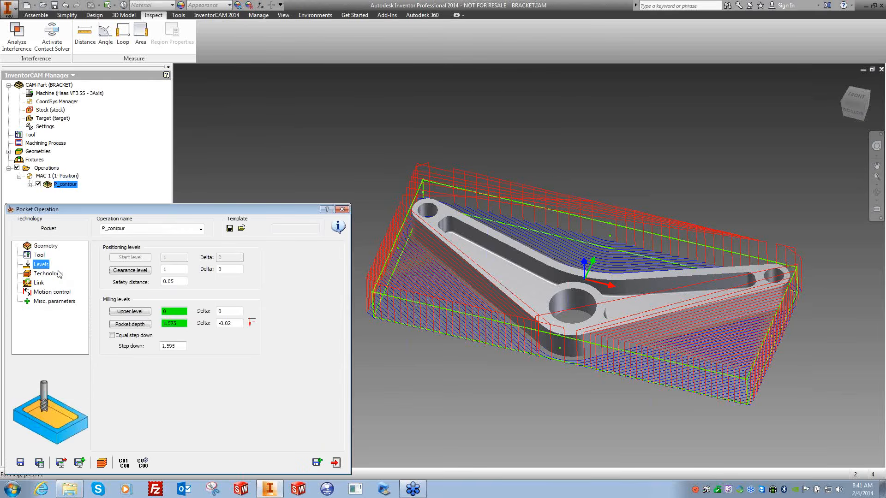
pyautogui.click(54, 274)
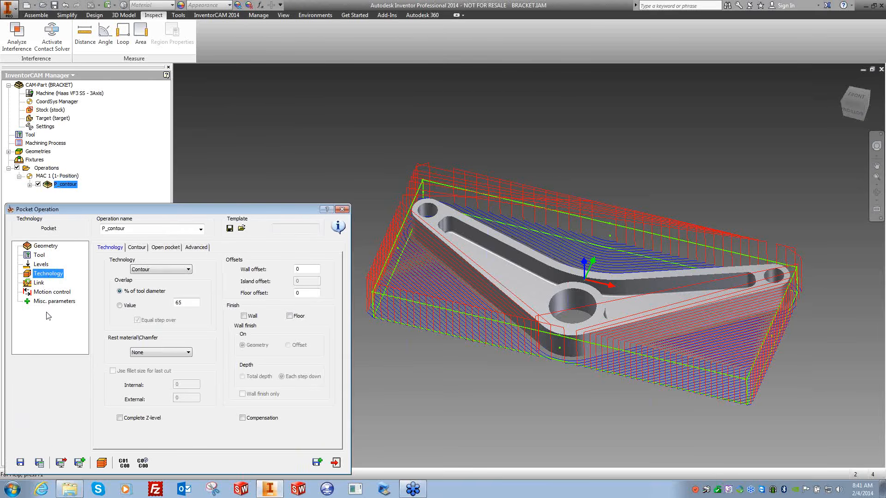
pyautogui.click(342, 210)
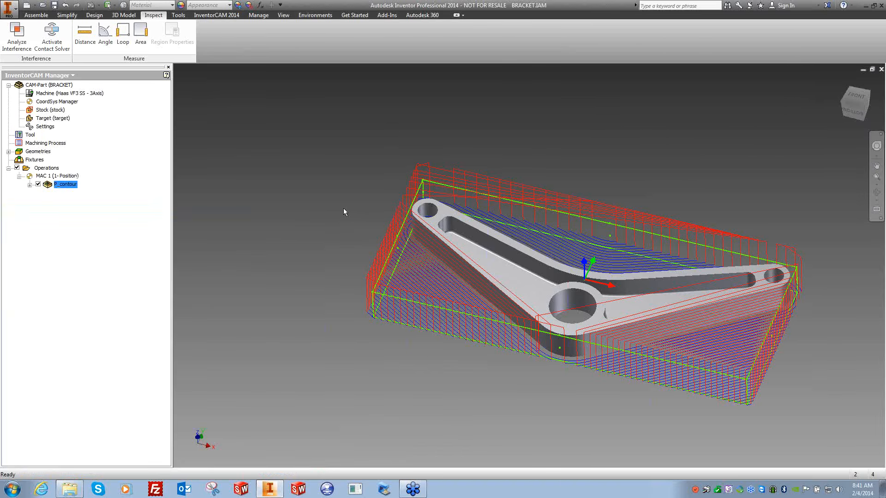
pyautogui.scroll(-3, 343, 209)
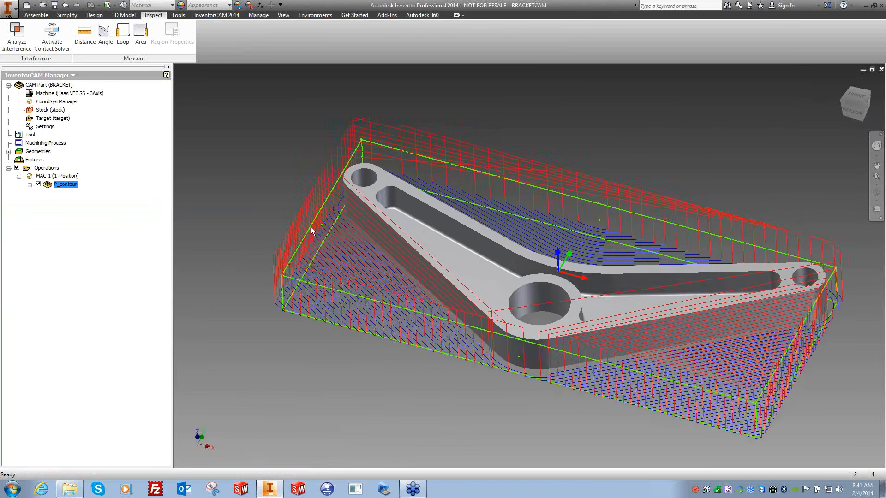